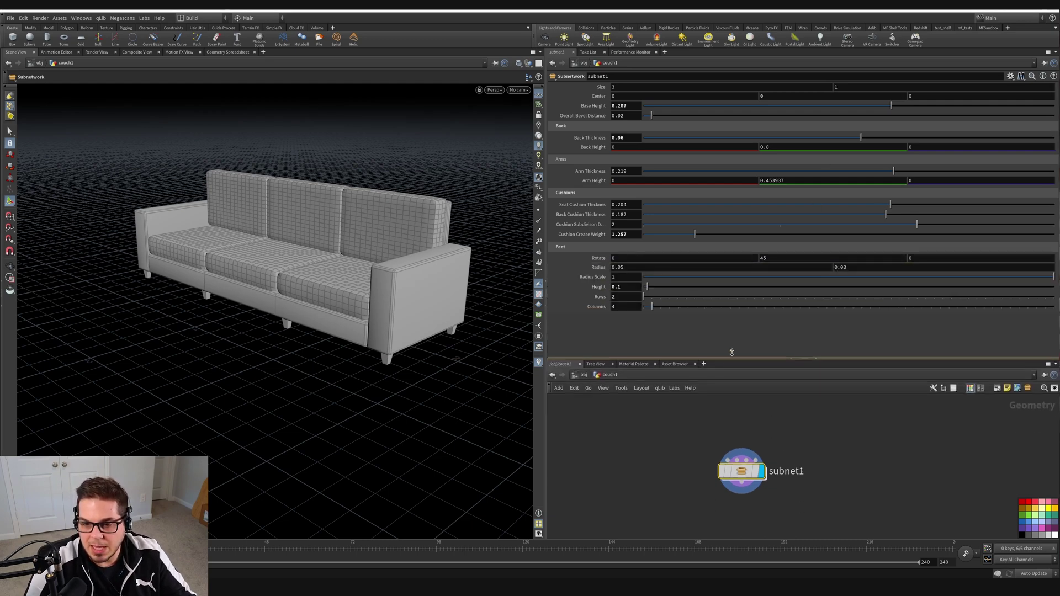
# - Start creating a new digital asset from the subnet1 node
pyautogui.moveTo(727, 361); pyautogui.dragTo(727, 278)
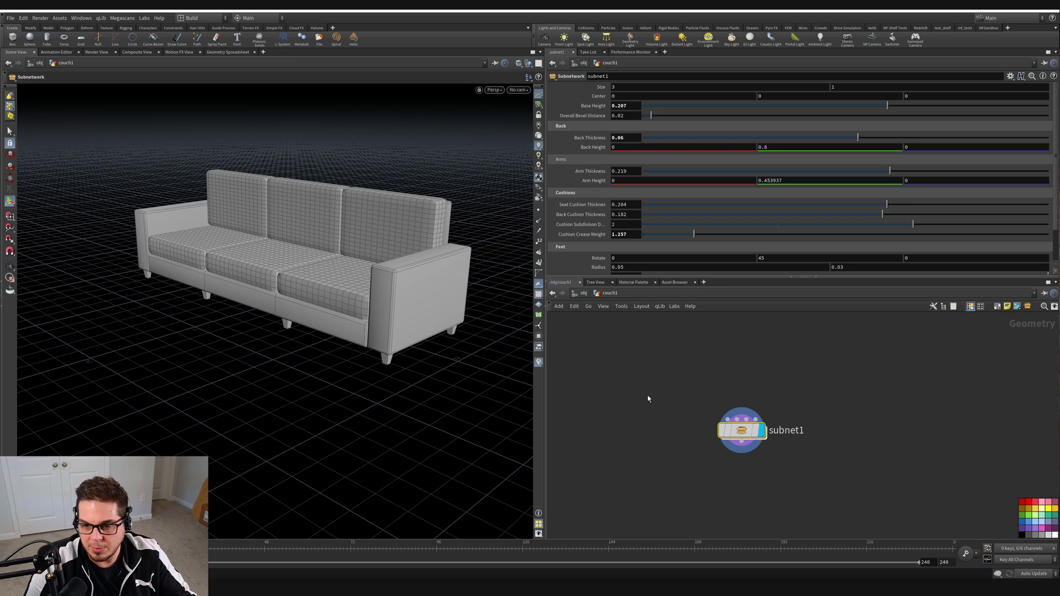
pyautogui.moveTo(661, 376); pyautogui.dragTo(857, 492)
pyautogui.moveTo(740, 435)
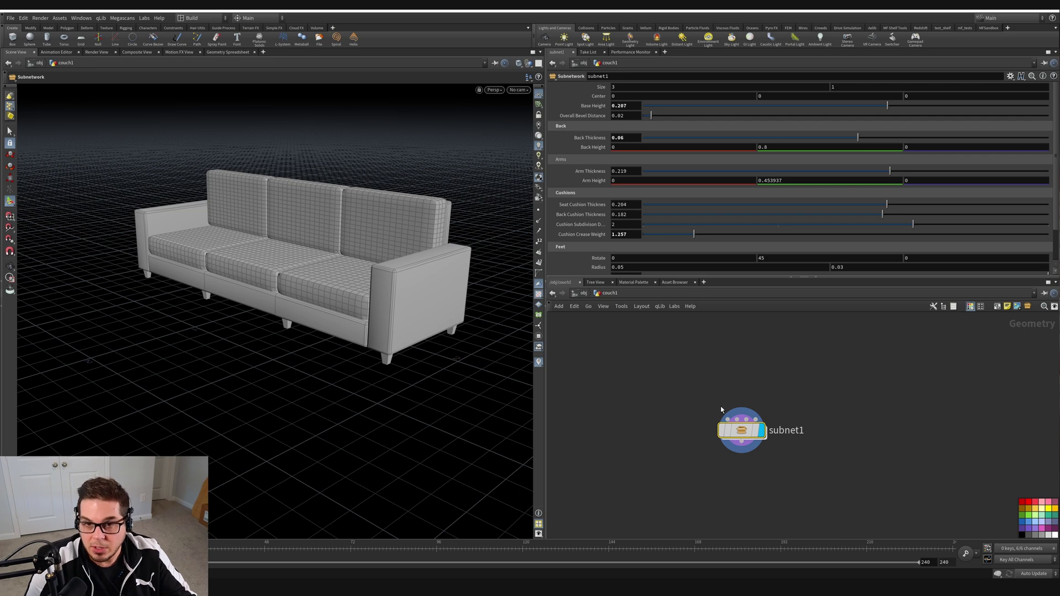
pyautogui.rightClick(738, 427)
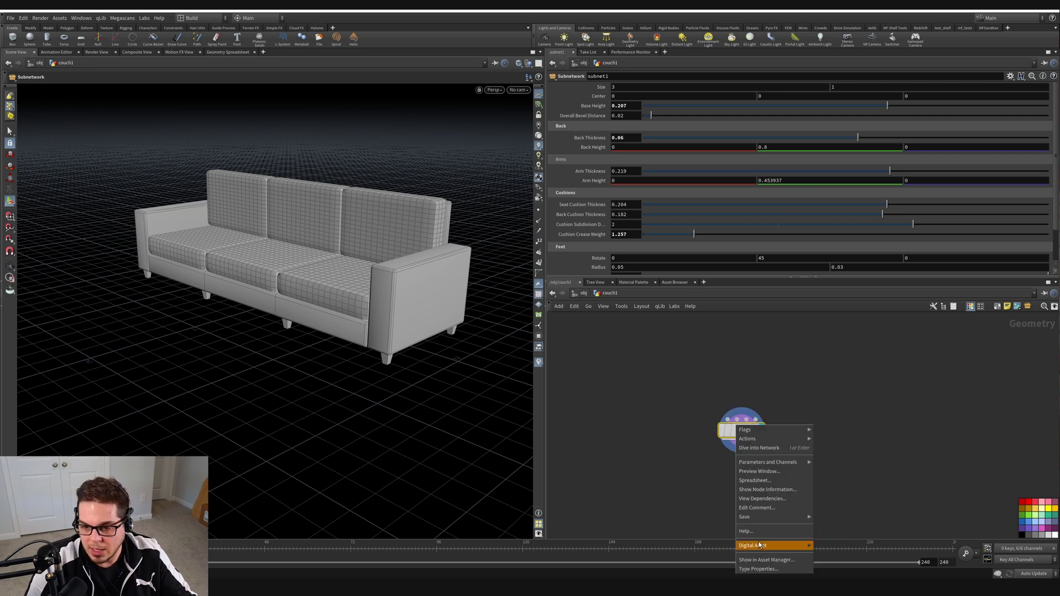
pyautogui.moveTo(761, 546)
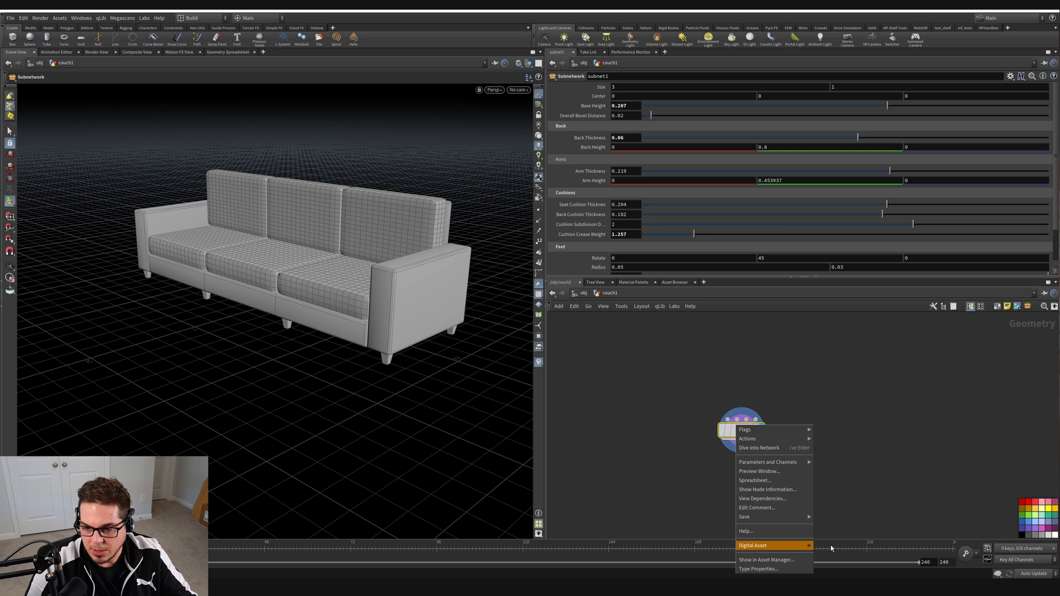
pyautogui.click(830, 545)
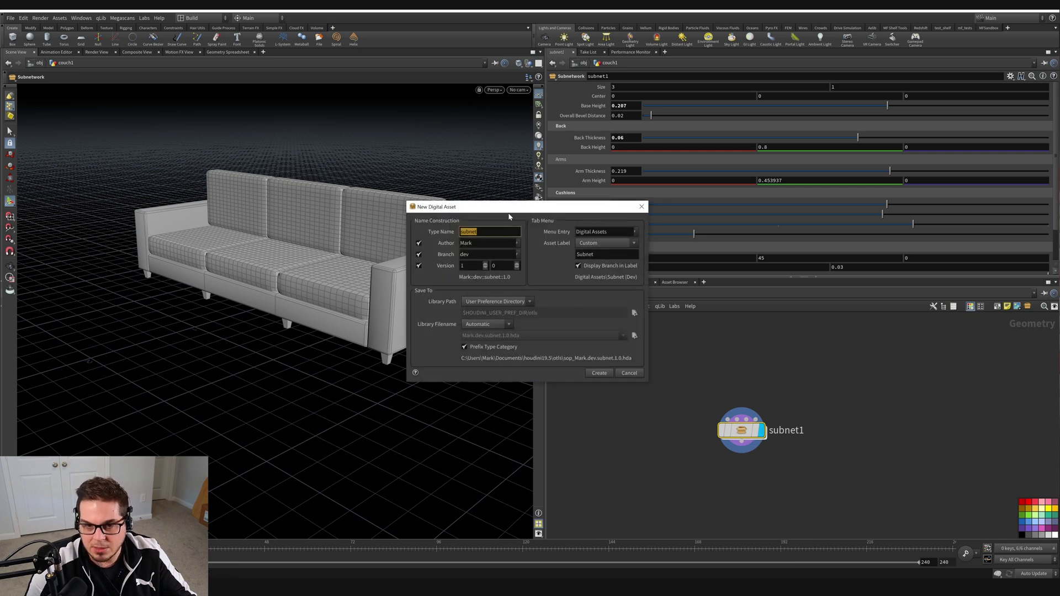
pyautogui.moveTo(509, 209); pyautogui.dragTo(396, 201)
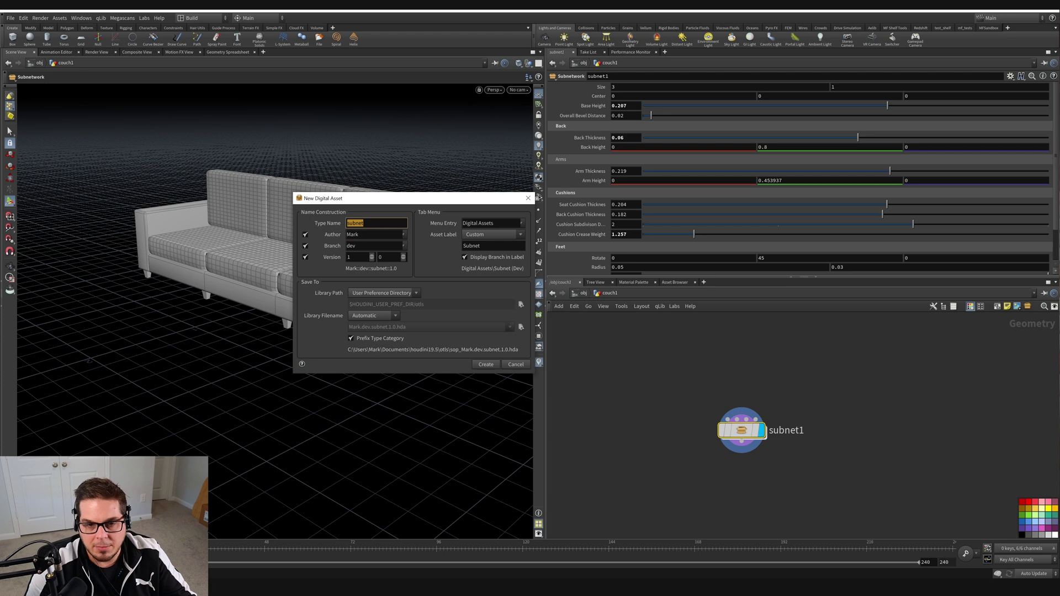
# - Set the asset's type name to Couch_Generator and exclude the author from the name construction
pyautogui.moveTo(482, 246); pyautogui.dragTo(458, 277)
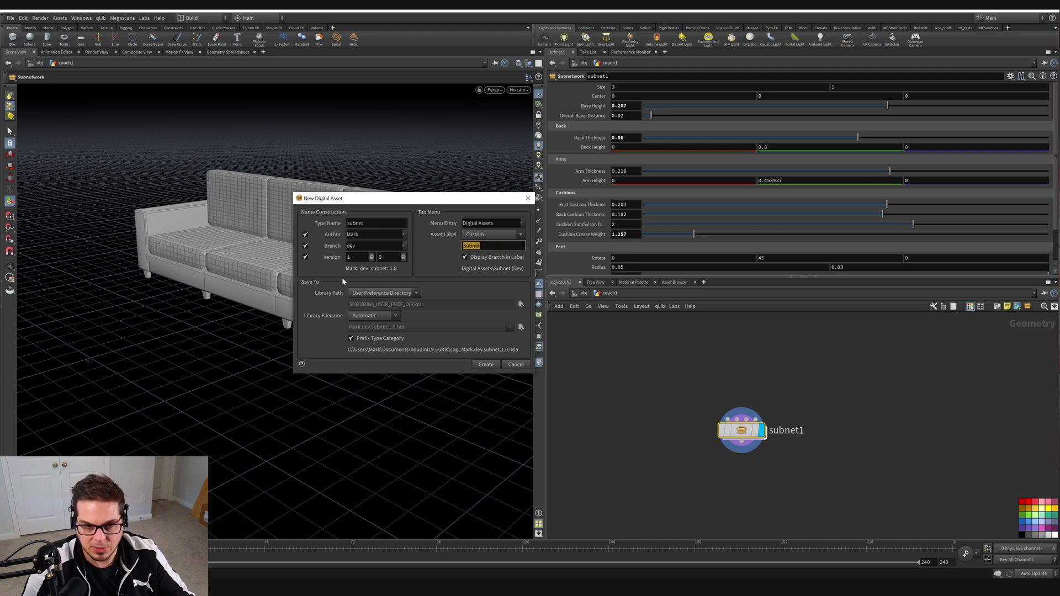
pyautogui.hotkey('shift', 'Tab')
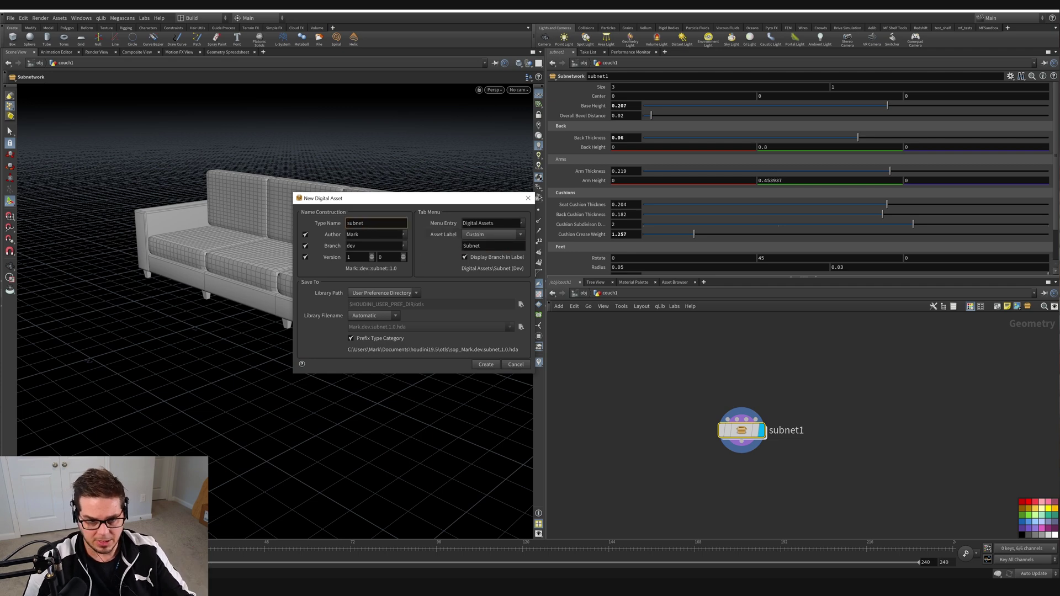
pyautogui.write('Couch_Generator')
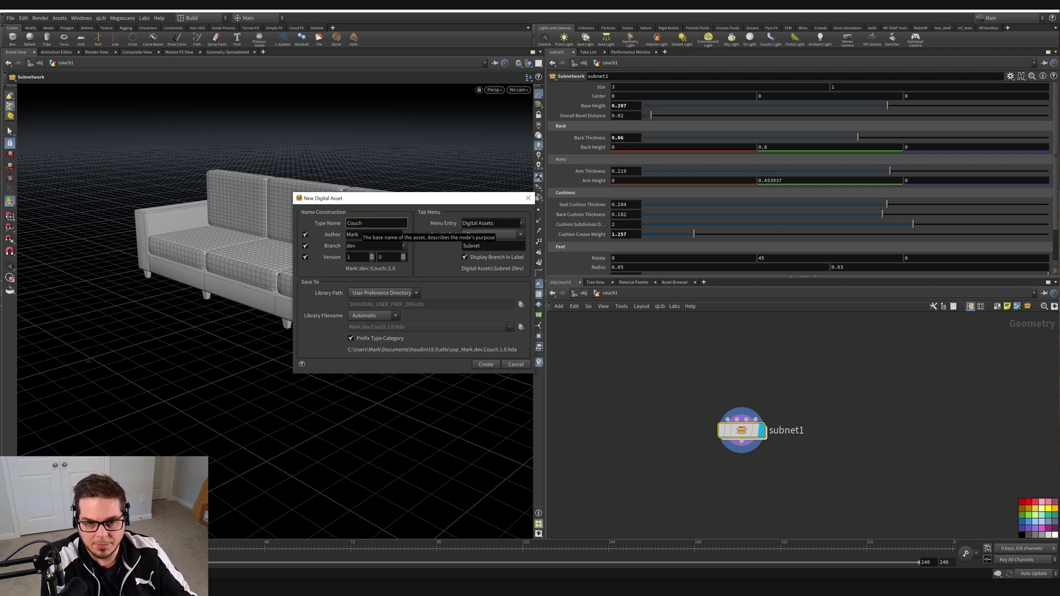
pyautogui.click(305, 234)
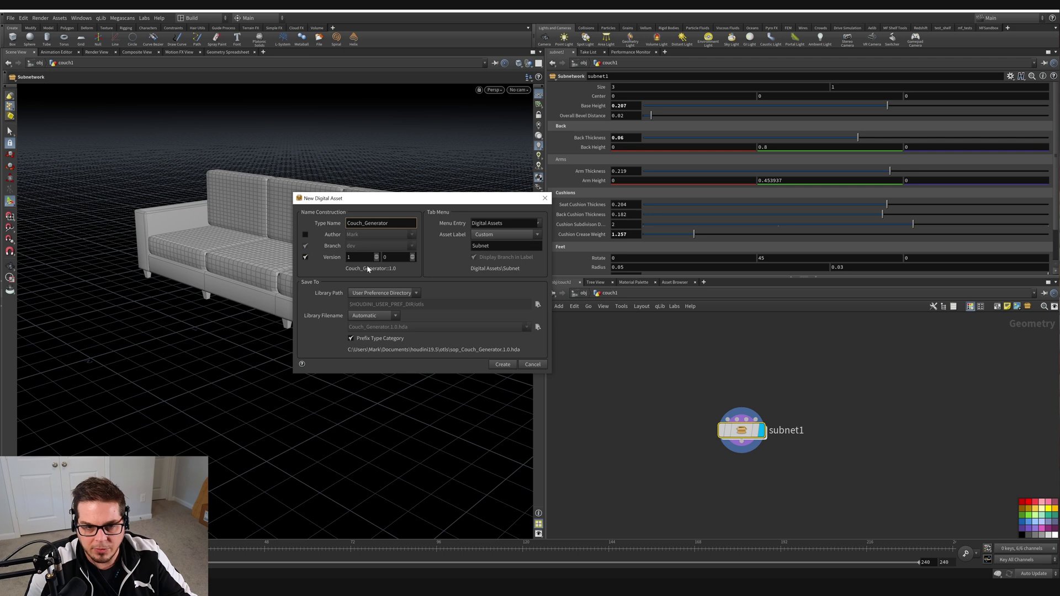
pyautogui.press('Tab')
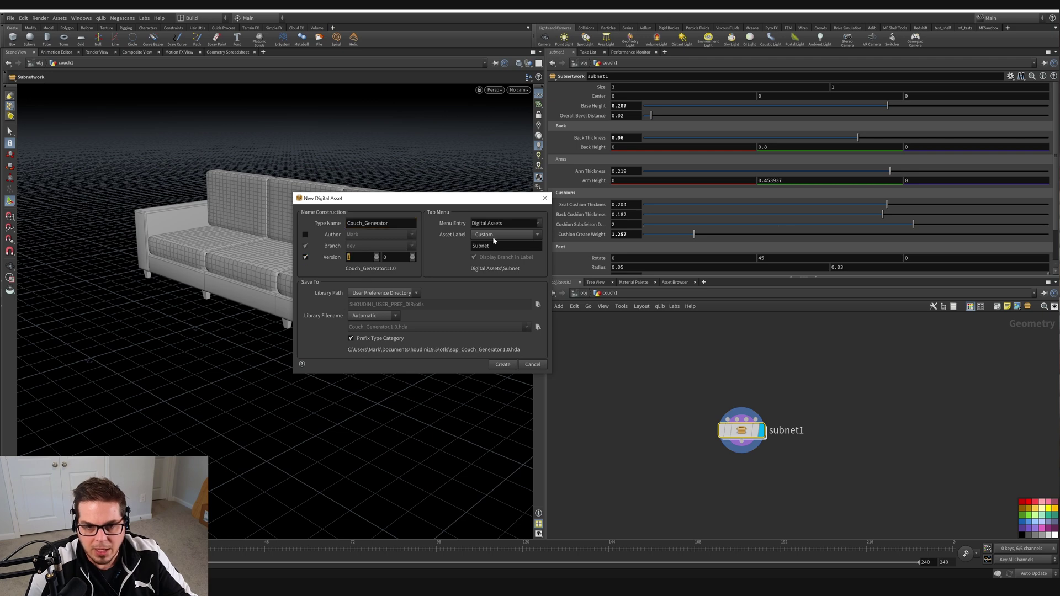
# - Examine how the Digital Assets category groups nodes in the add-operator list, compared with the asset's menu entry
pyautogui.click(471, 223)
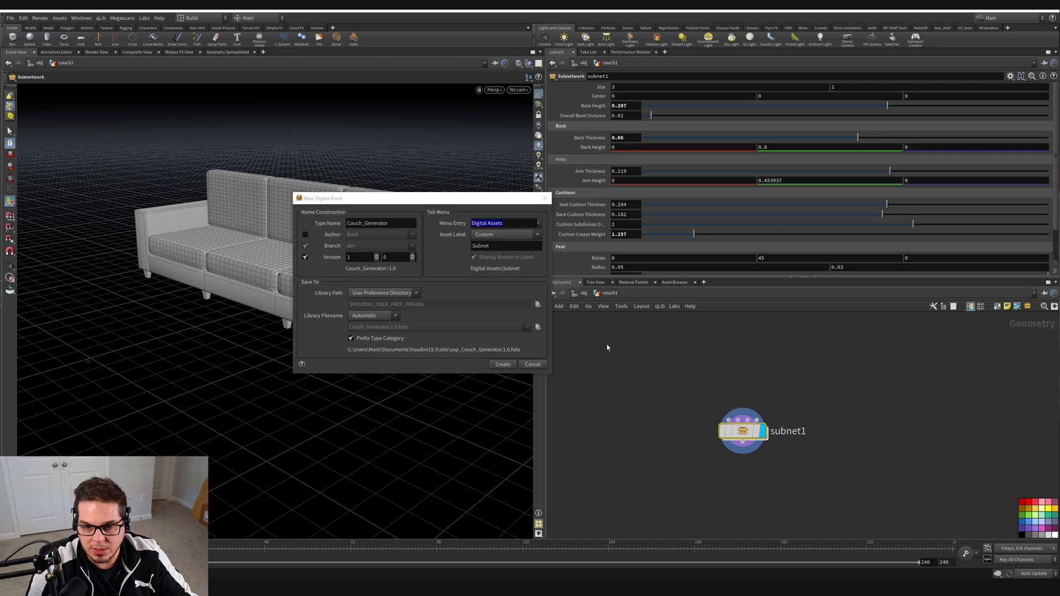
pyautogui.press('Tab')
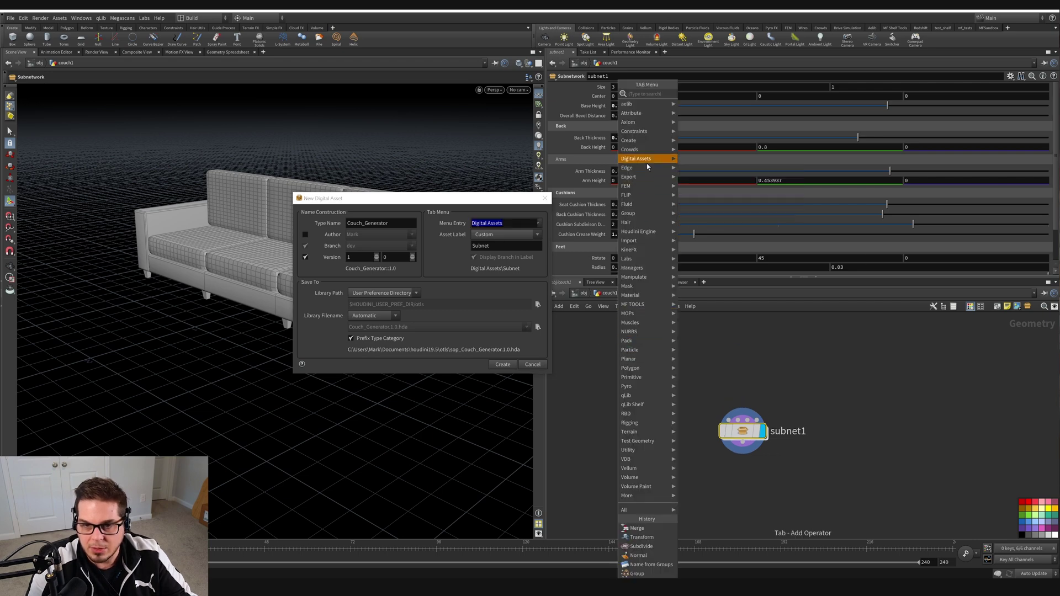
pyautogui.moveTo(649, 159)
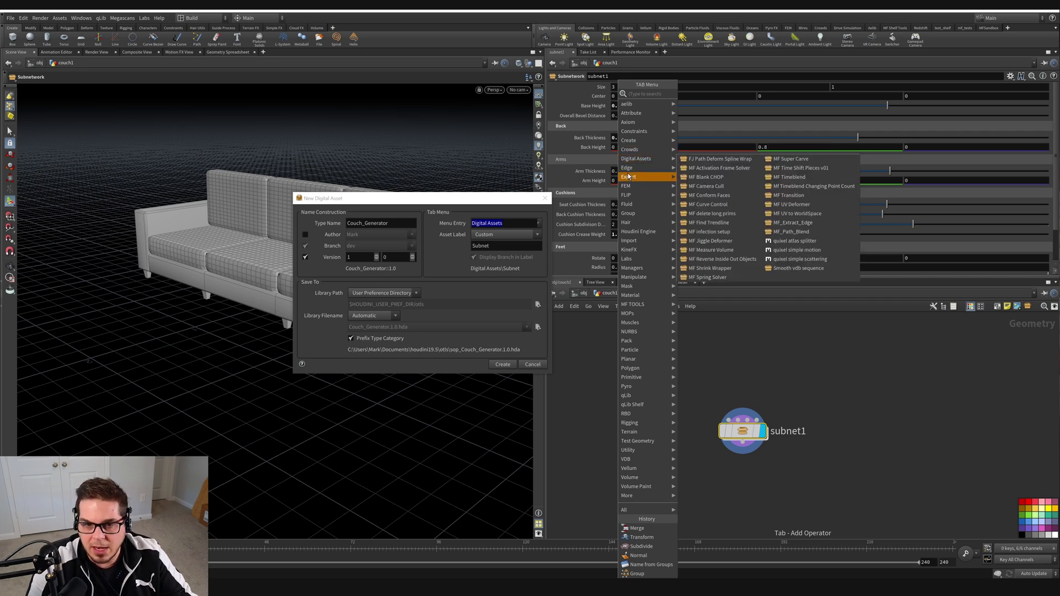
pyautogui.moveTo(627, 195)
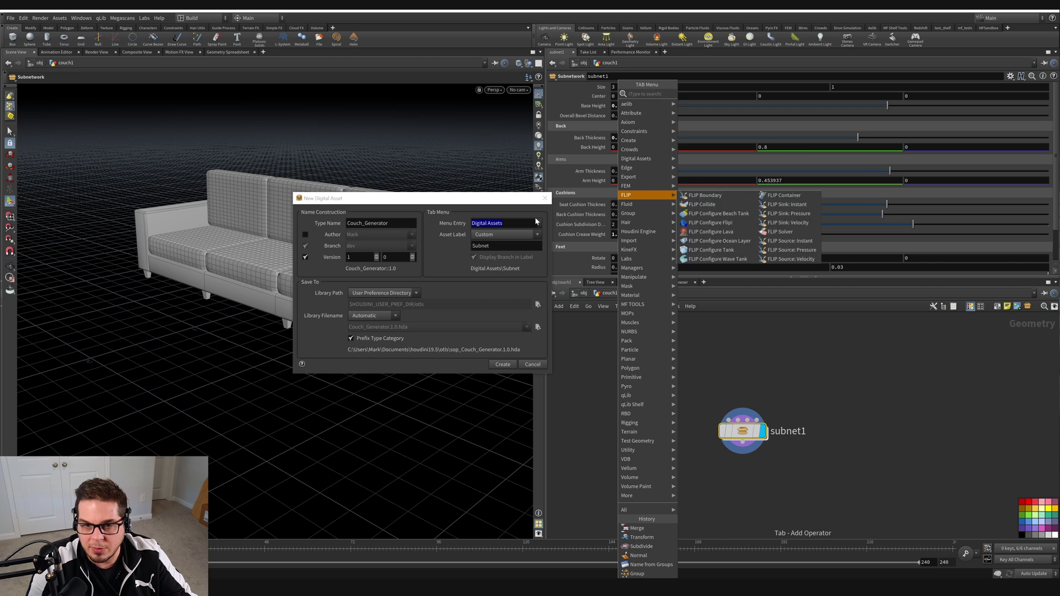
pyautogui.click(503, 223)
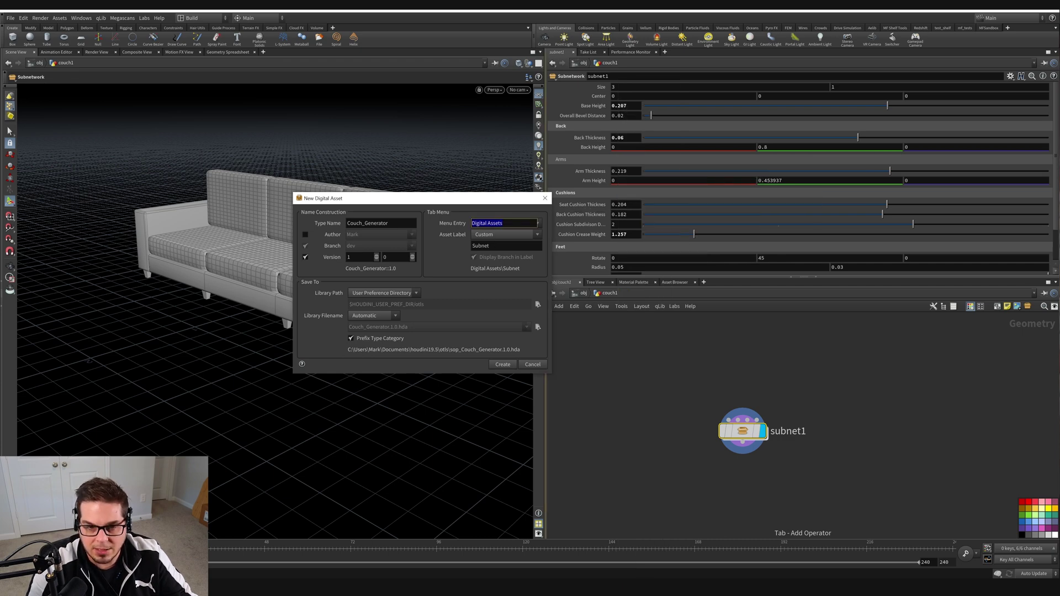
# - Label the asset Couch Generator and create it
pyautogui.click(485, 246)
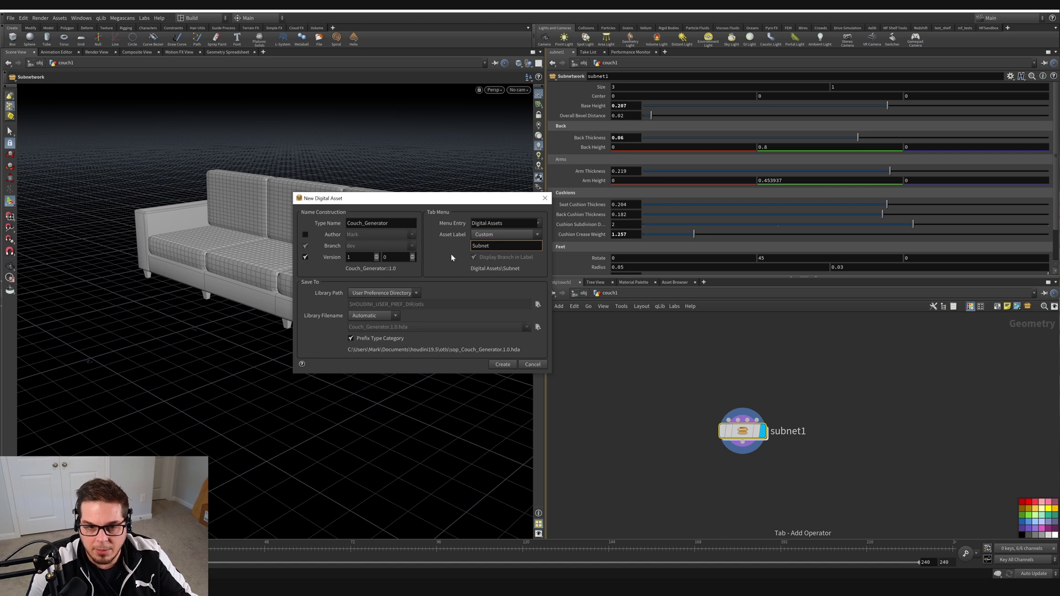
pyautogui.write('Couch')
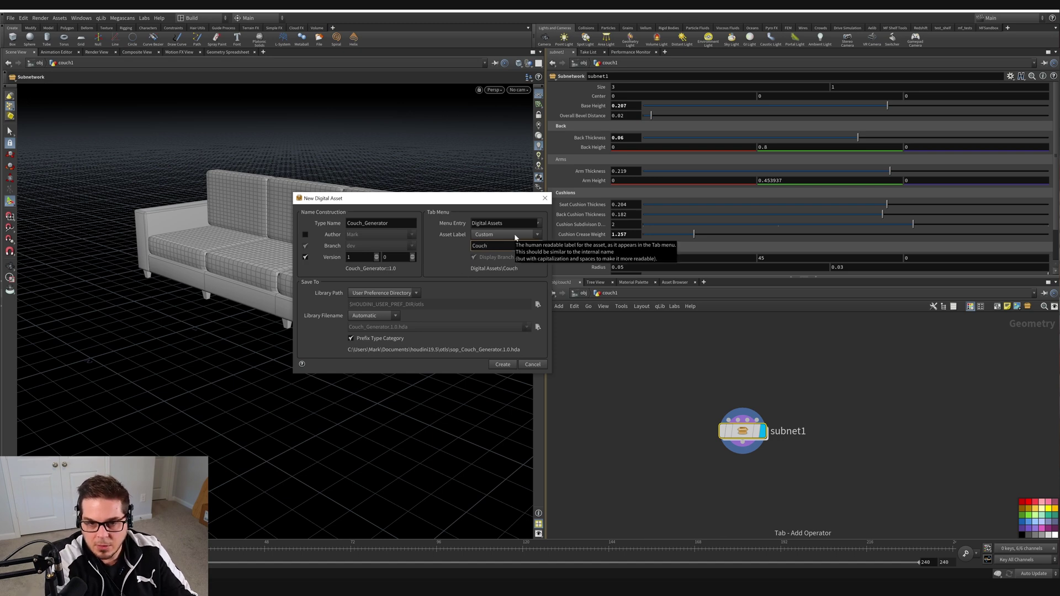
pyautogui.write(' Generator')
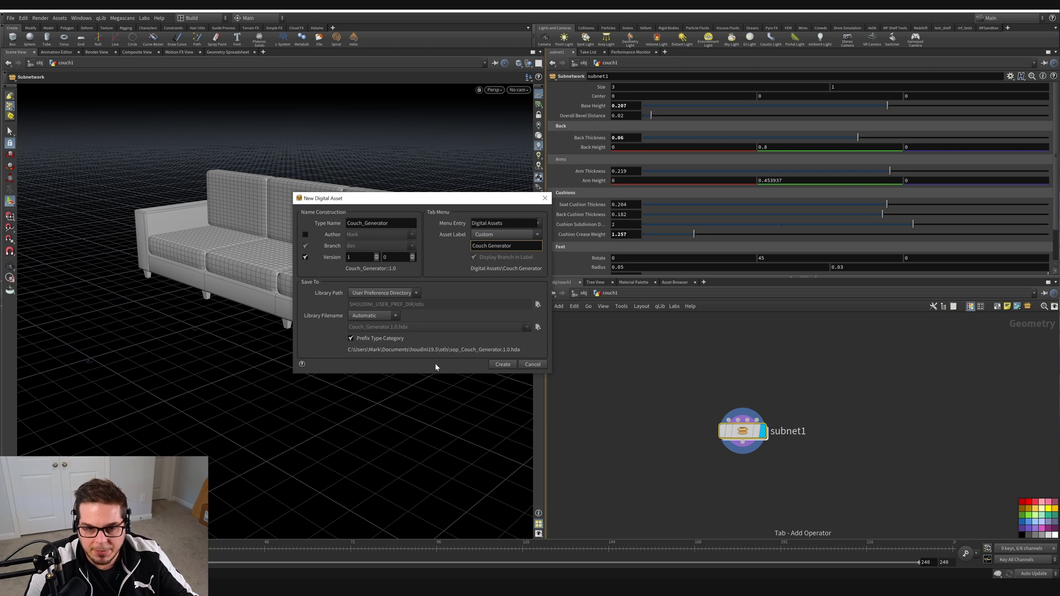
pyautogui.click(502, 366)
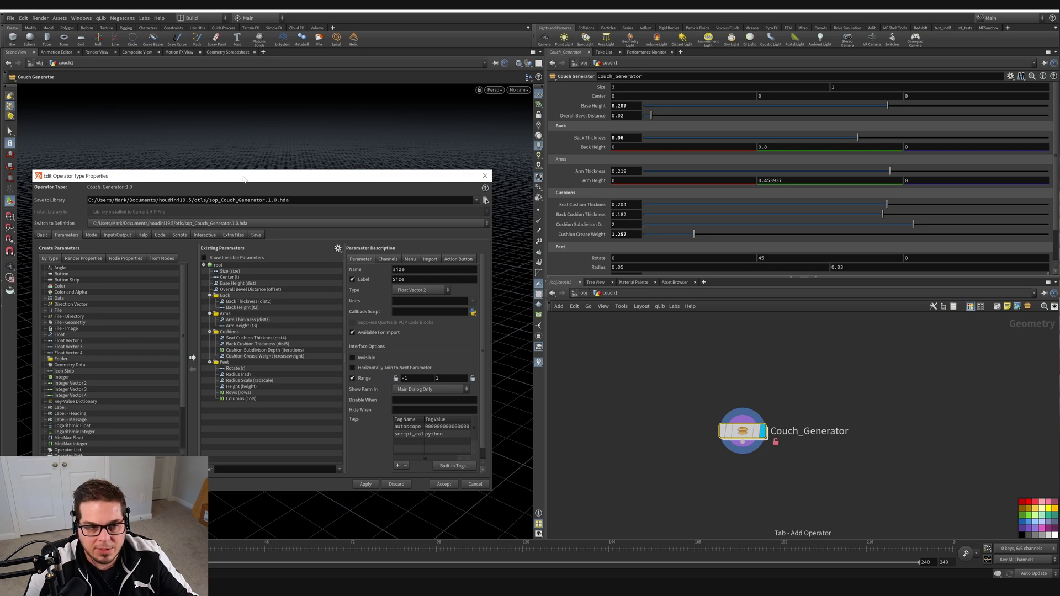
# - Review the new asset's type properties, including its parameters, scripts, basic settings and interactive handle bindings
pyautogui.moveTo(242, 177); pyautogui.dragTo(245, 184)
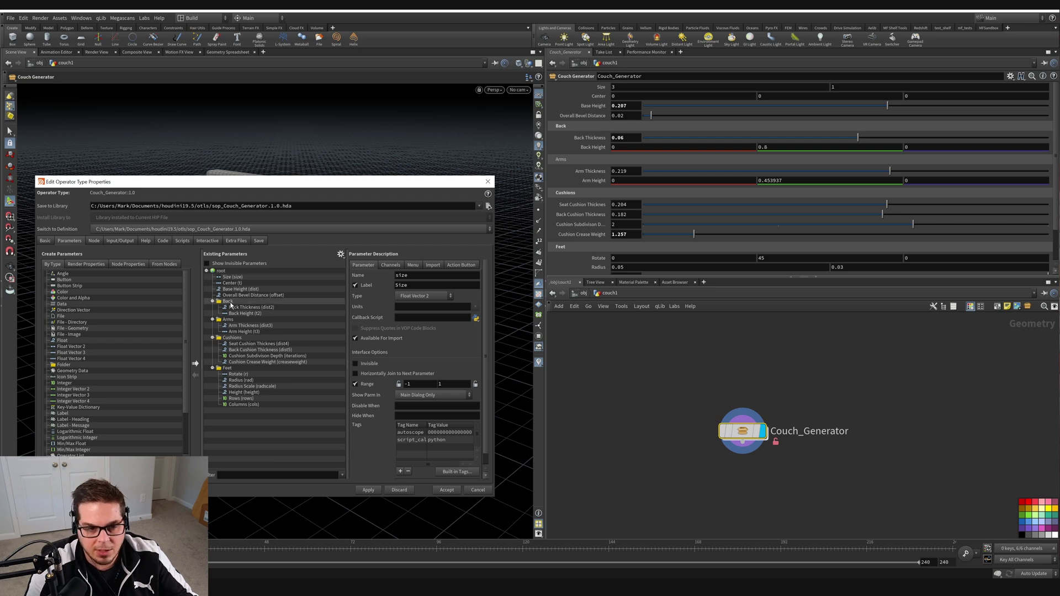
pyautogui.click(94, 241)
pyautogui.click(119, 241)
pyautogui.click(182, 241)
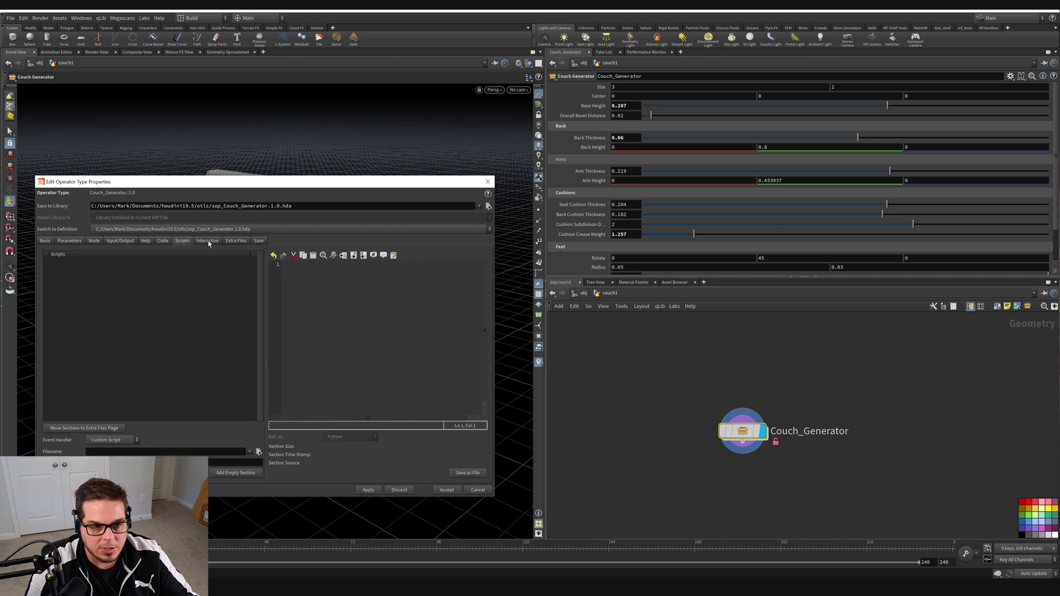
pyautogui.click(207, 240)
pyautogui.click(184, 241)
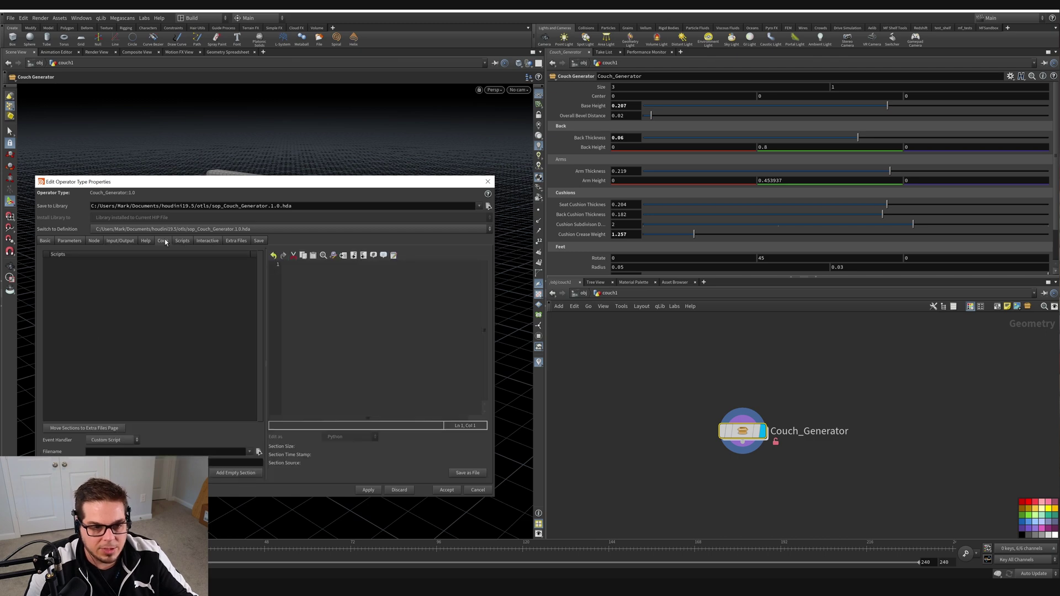
pyautogui.click(163, 241)
pyautogui.click(146, 241)
pyautogui.click(120, 241)
pyautogui.click(46, 241)
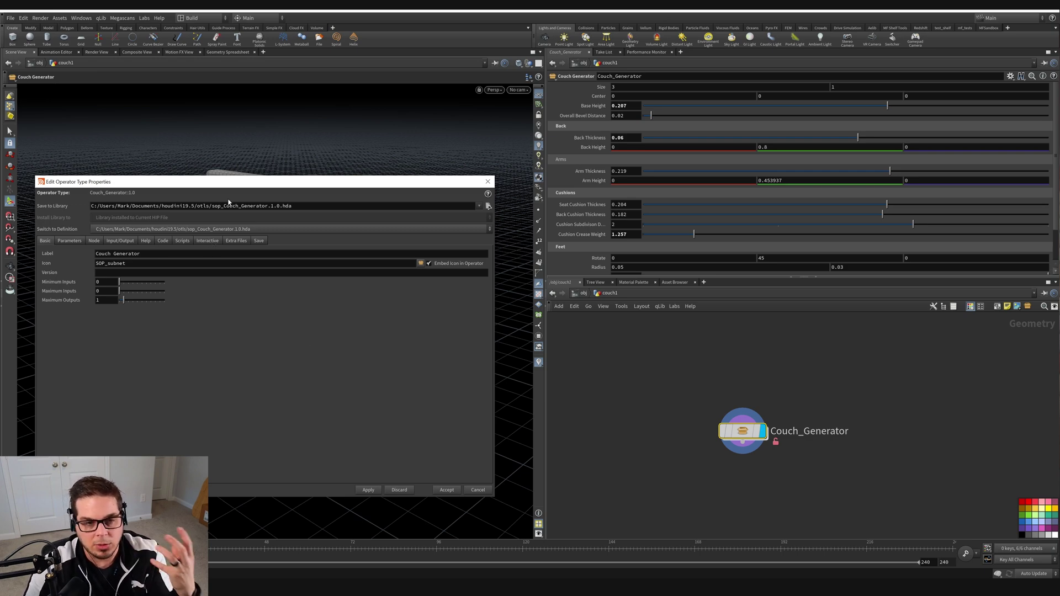
pyautogui.click(209, 242)
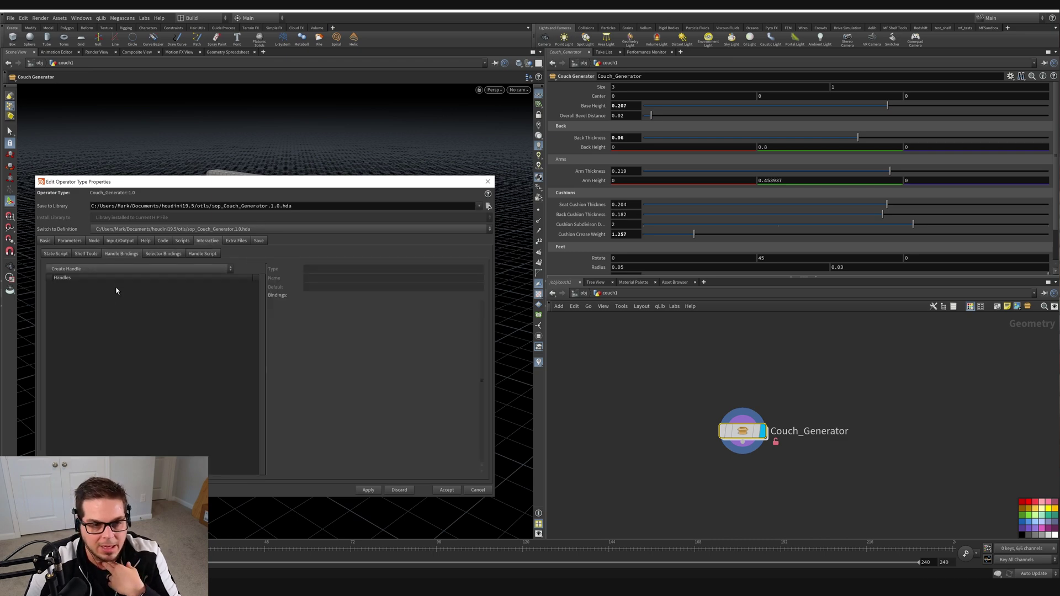
# - Inside Couch_Generator, shorten the couch with the grid1 node's viewport handle to a size of about 2.79 along its length
pyautogui.moveTo(236, 182); pyautogui.dragTo(253, 465)
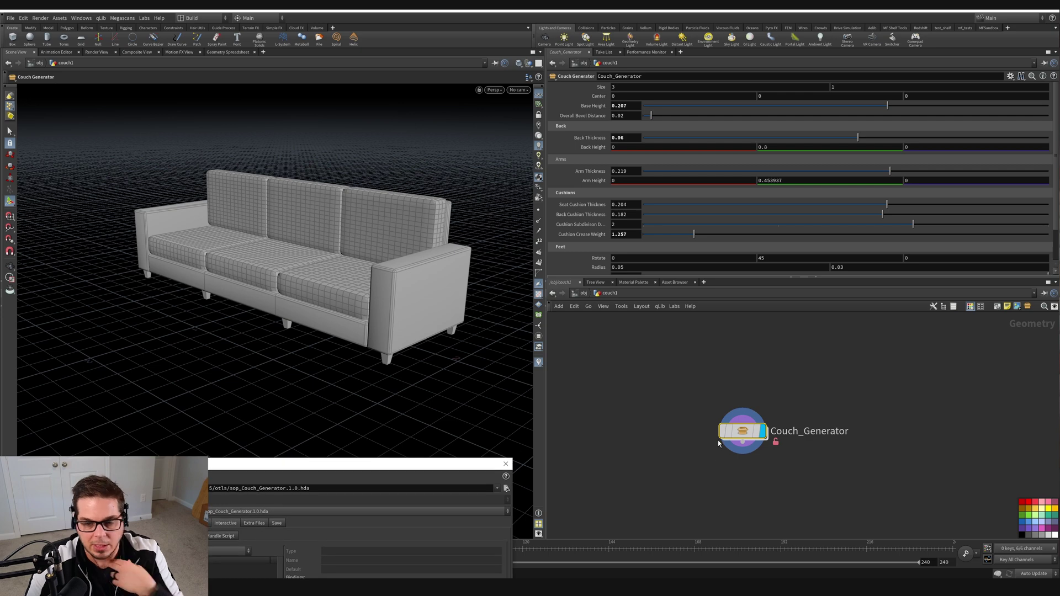
pyautogui.doubleClick(743, 432)
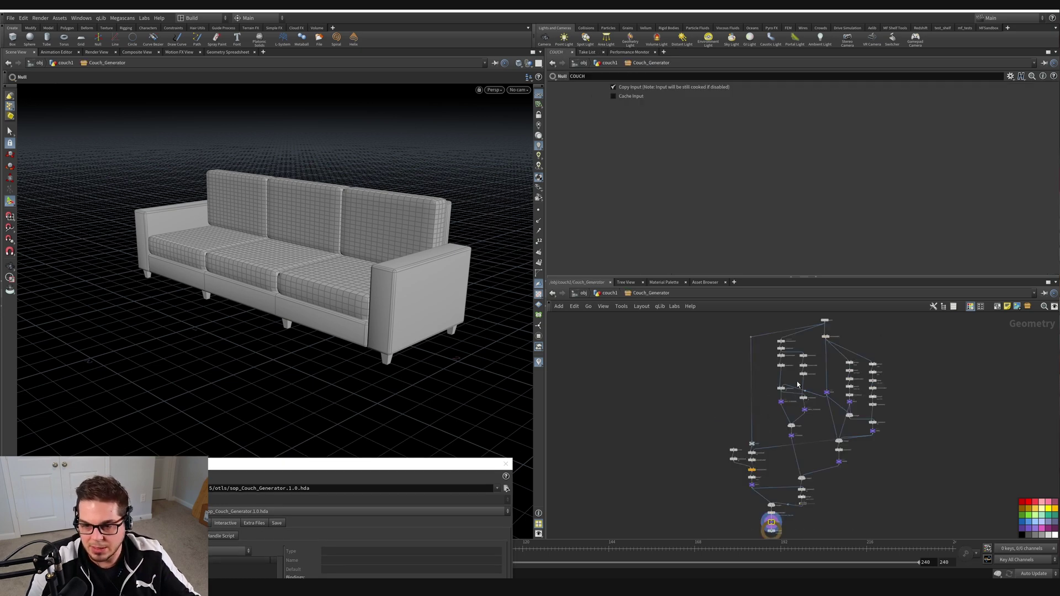
pyautogui.scroll(6, 801, 381)
pyautogui.moveTo(743, 377); pyautogui.dragTo(828, 437)
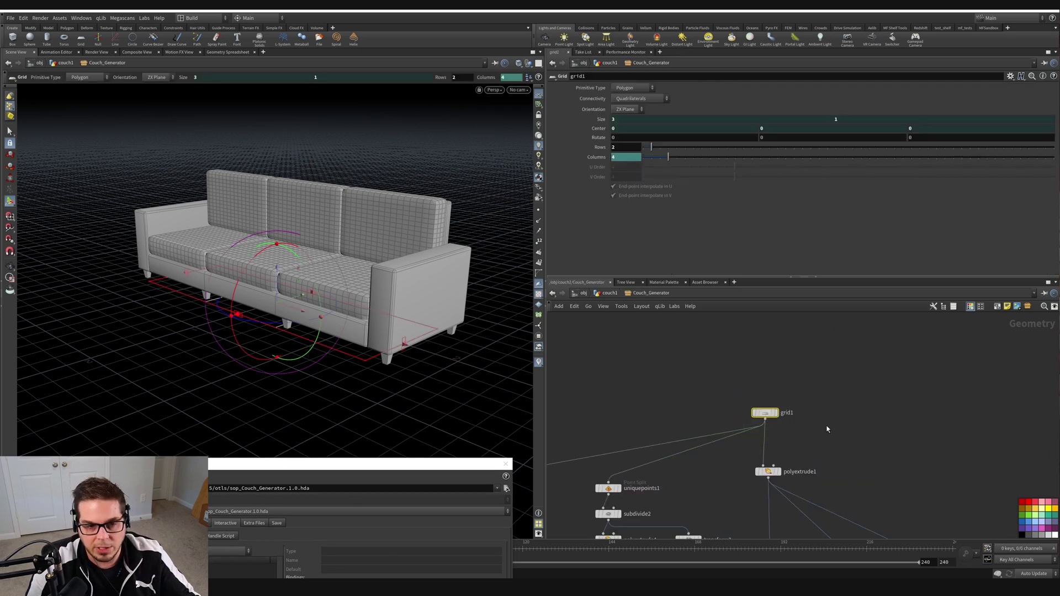
pyautogui.moveTo(405, 346); pyautogui.dragTo(384, 337)
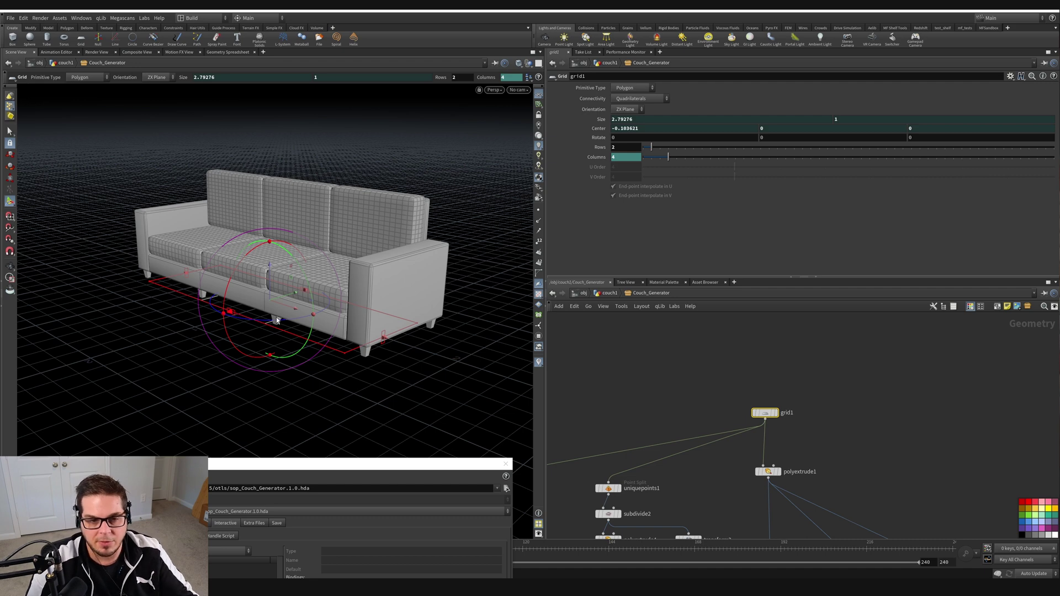
# - Check the asset's basic settings and accept its operator type properties
pyautogui.moveTo(328, 469); pyautogui.dragTo(316, 179)
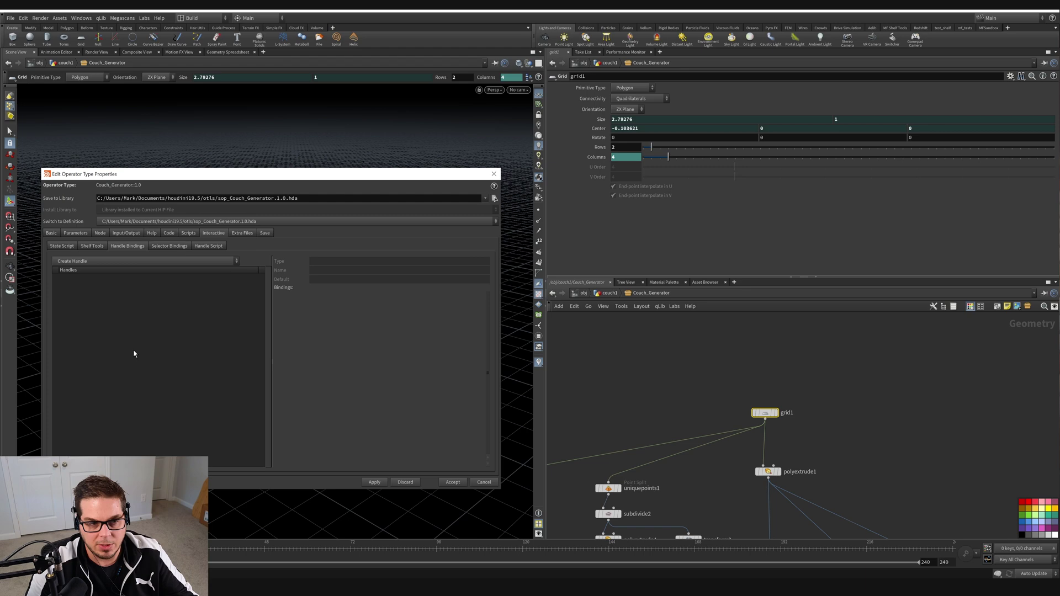
pyautogui.moveTo(77, 174); pyautogui.dragTo(105, 246)
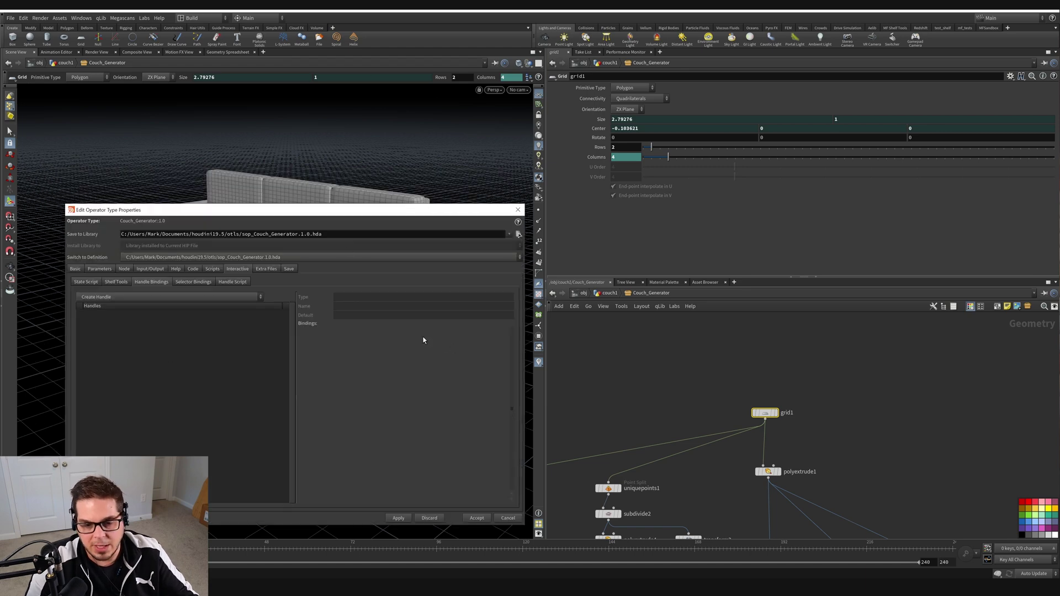
pyautogui.click(76, 269)
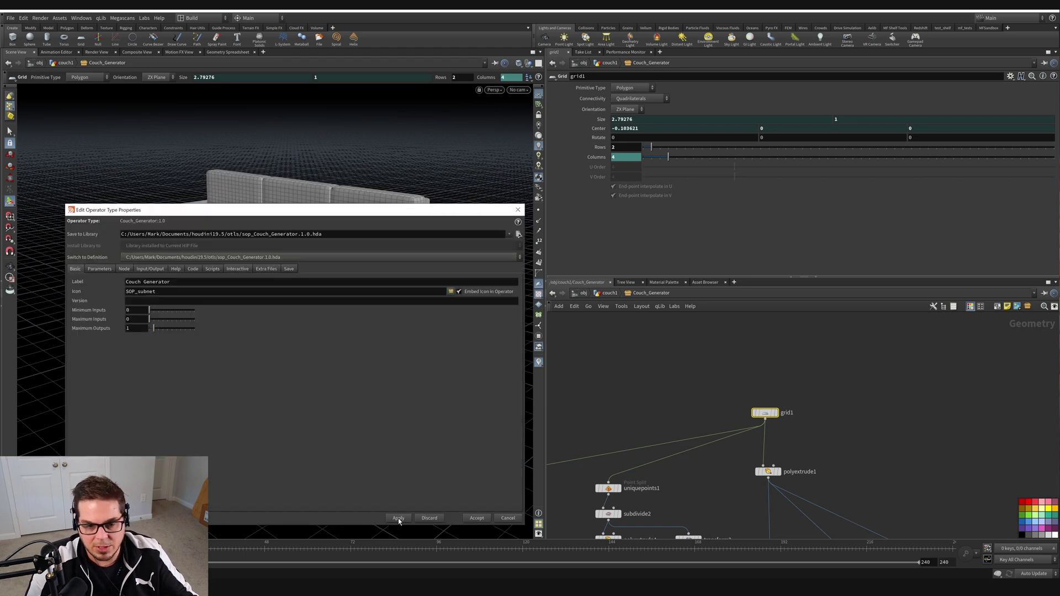
pyautogui.click(485, 521)
# - Inspect the couch model up close and return to the couch1 network level
pyautogui.press('Escape')
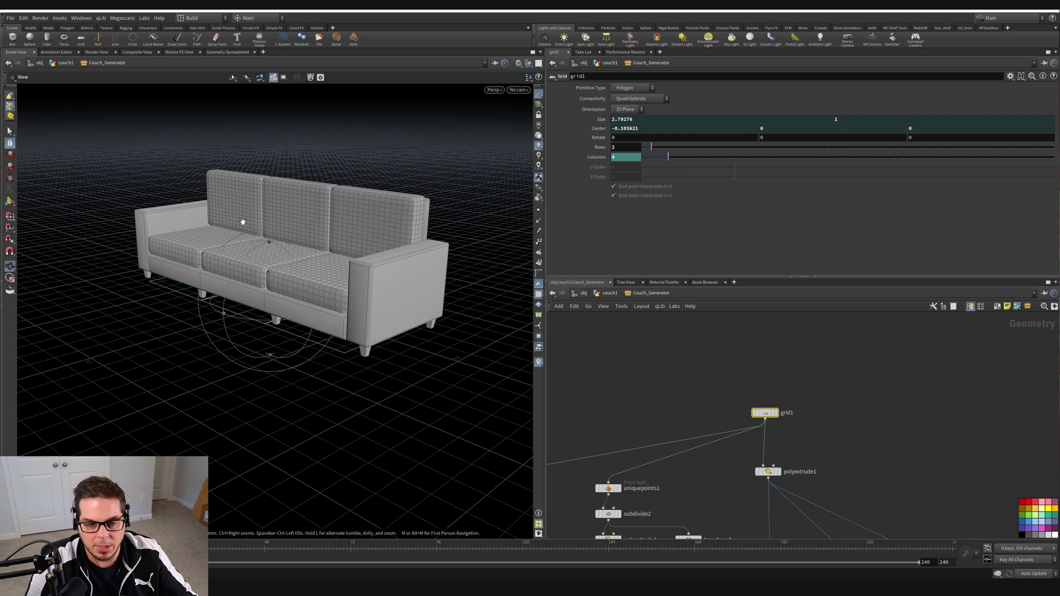
pyautogui.moveTo(239, 220); pyautogui.dragTo(283, 245)
pyautogui.moveTo(283, 245); pyautogui.dragTo(348, 265, button='right')
pyautogui.moveTo(375, 270); pyautogui.dragTo(381, 280, button='middle')
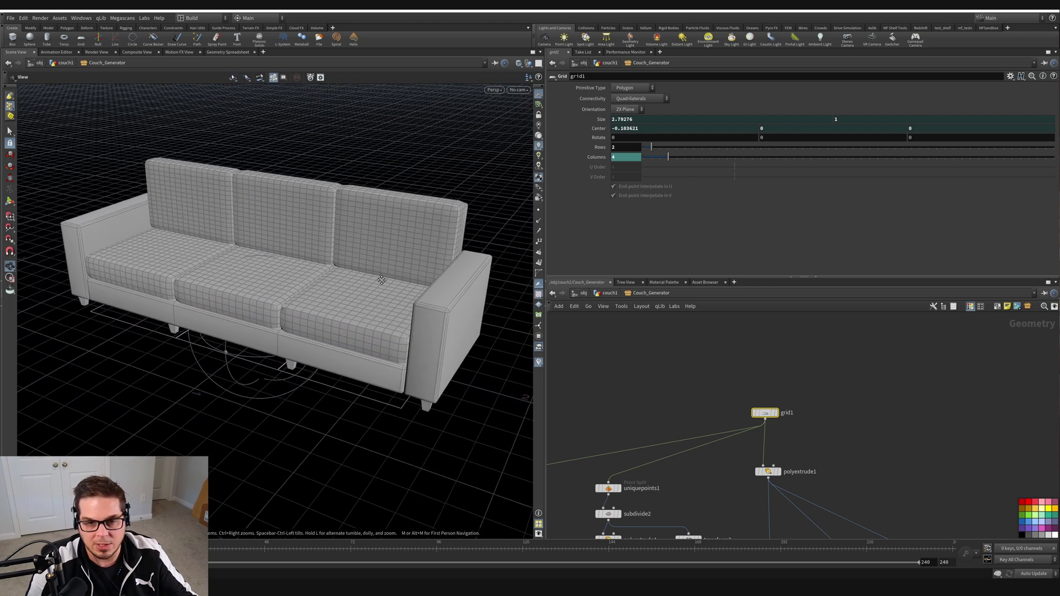
pyautogui.click(605, 294)
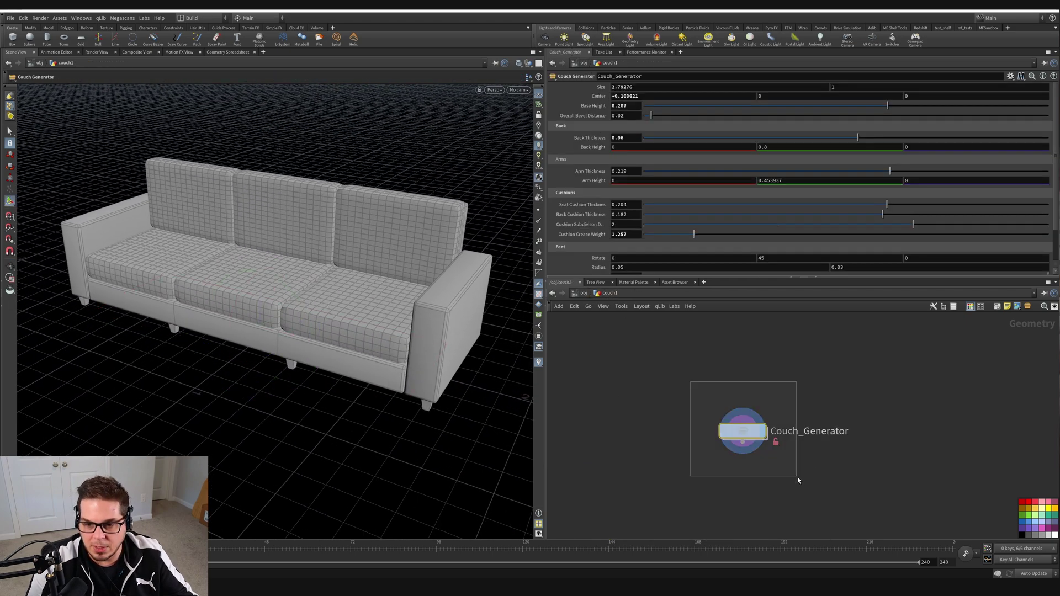
# - Open the Couch_Generator asset's type properties and check its basic settings and parameters
pyautogui.rightClick(748, 430)
pyautogui.click(771, 574)
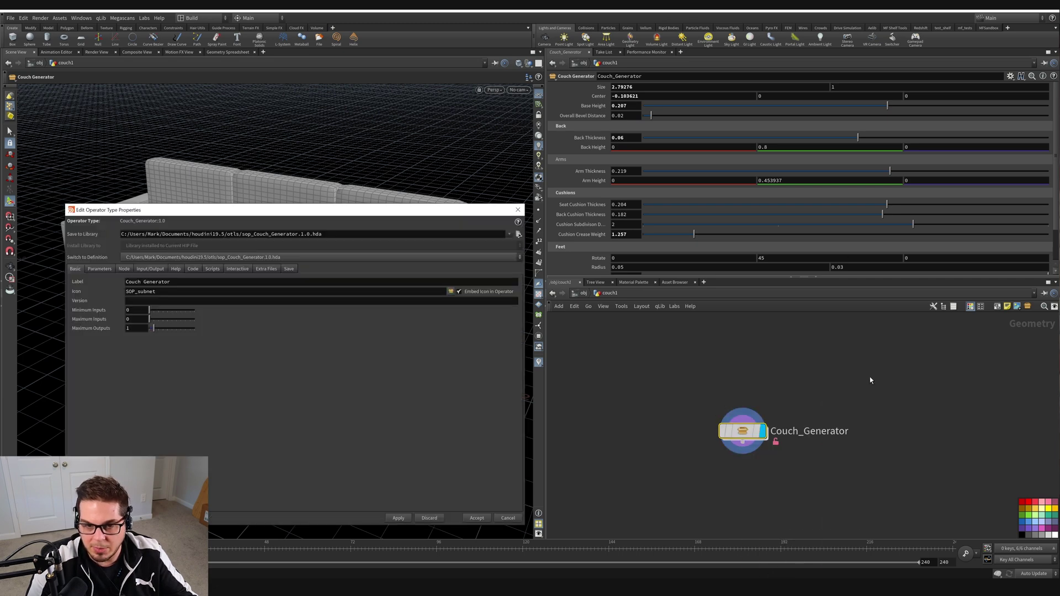
pyautogui.moveTo(293, 214); pyautogui.dragTo(269, 213)
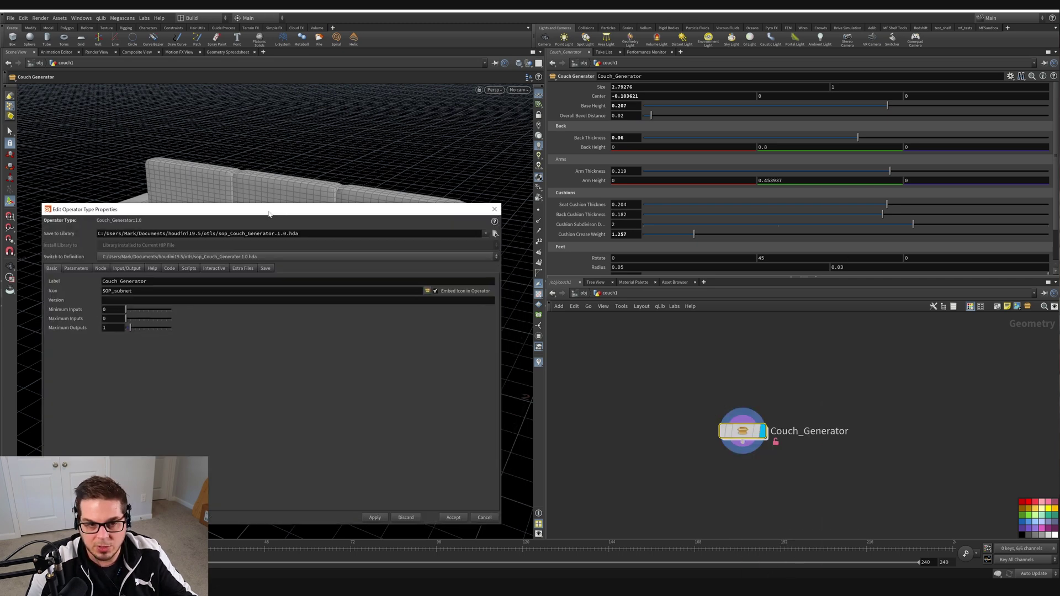
pyautogui.click(76, 268)
pyautogui.click(51, 268)
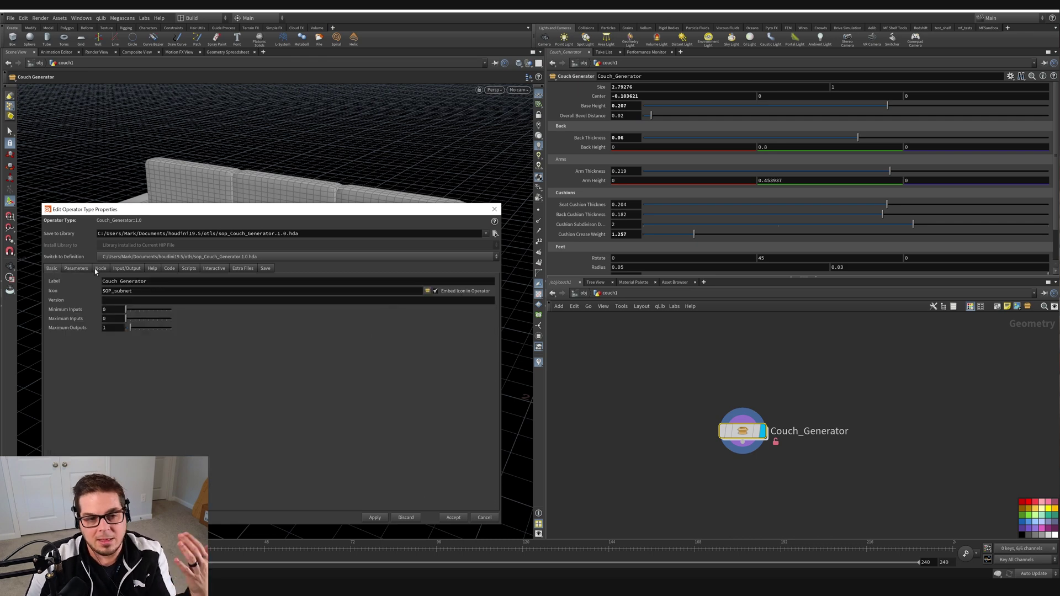
# - Review the Couch_Generator node's existing parameters in the parameter interface editor, and close the editor without changes
pyautogui.moveTo(799, 382); pyautogui.dragTo(681, 486)
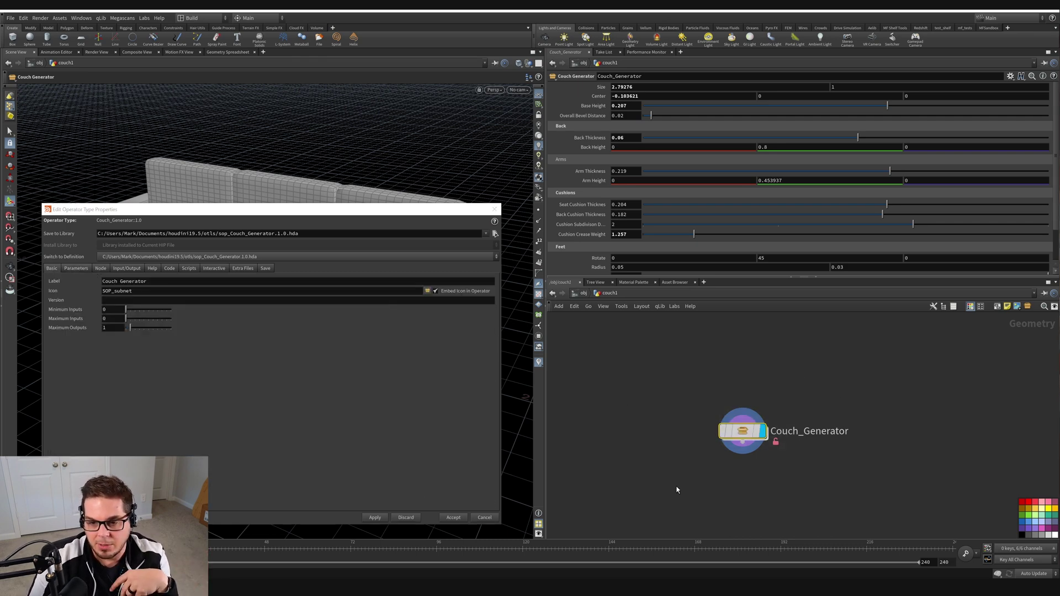
pyautogui.click(1011, 76)
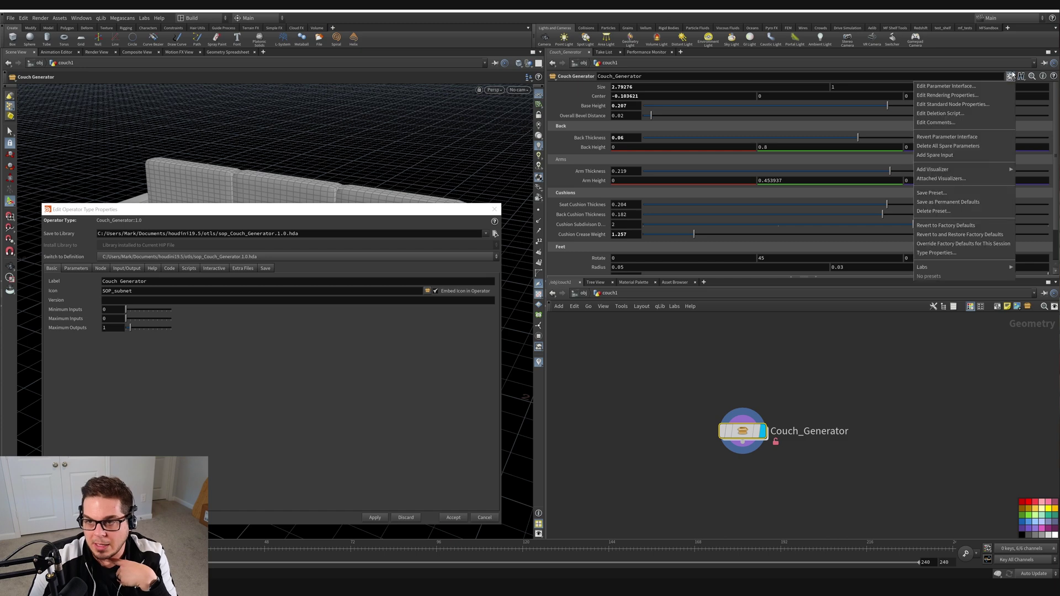
pyautogui.click(950, 87)
pyautogui.moveTo(386, 138); pyautogui.dragTo(905, 148)
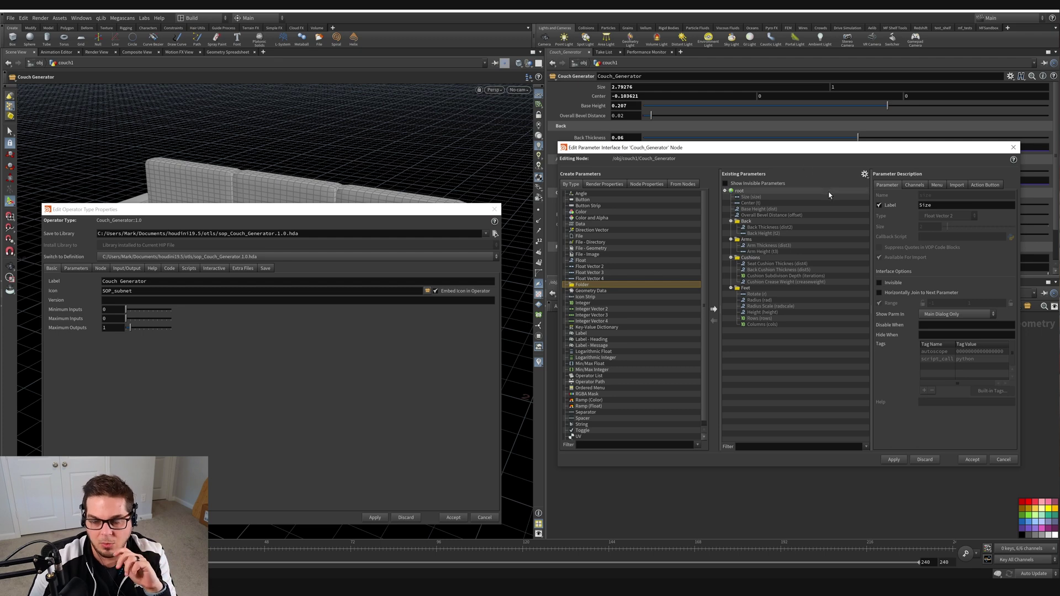
pyautogui.click(1014, 147)
pyautogui.click(366, 359)
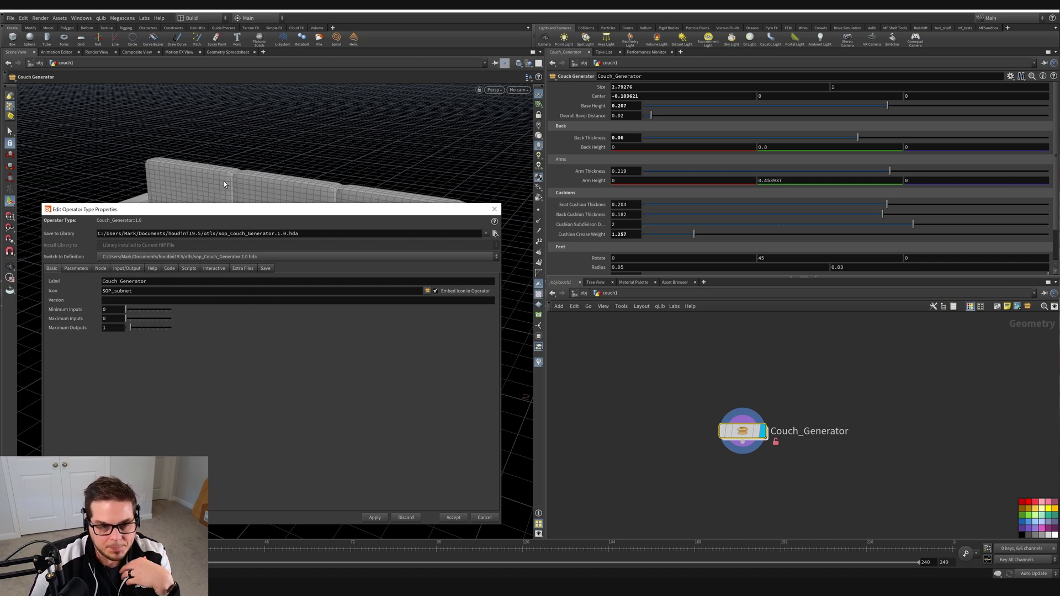
# - Add a second Couch Generator node to the network, look at its default couch and parameters, and delete it
pyautogui.moveTo(921, 421); pyautogui.dragTo(903, 410, button='middle')
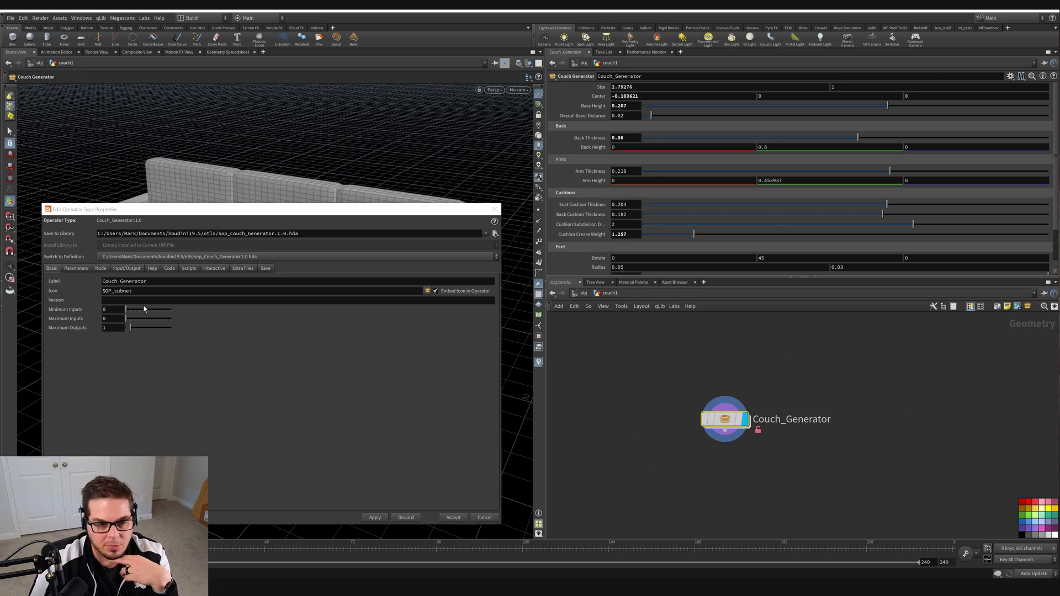
pyautogui.click(927, 414)
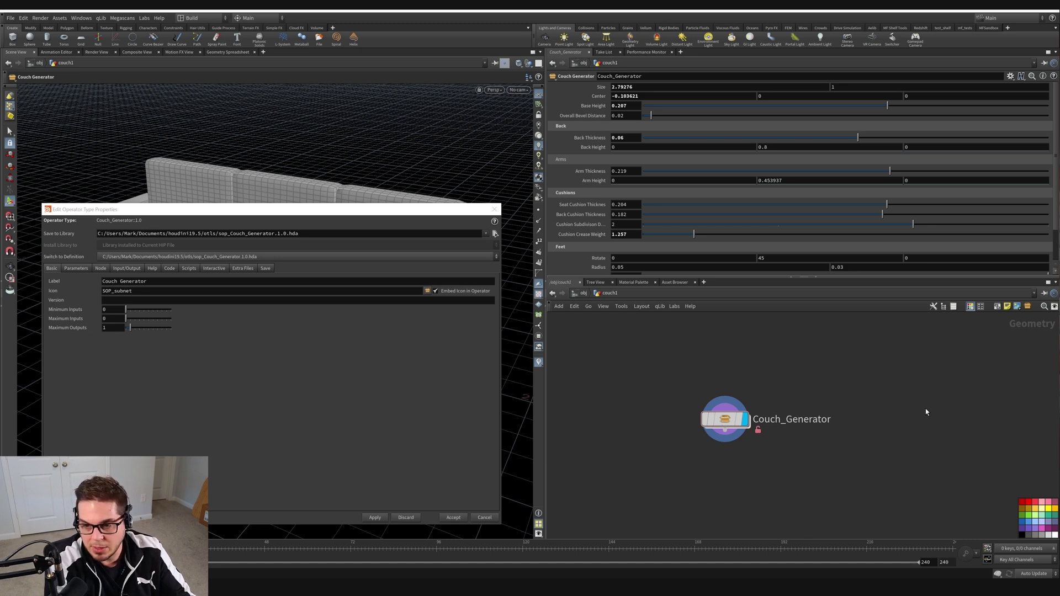
pyautogui.press('Tab')
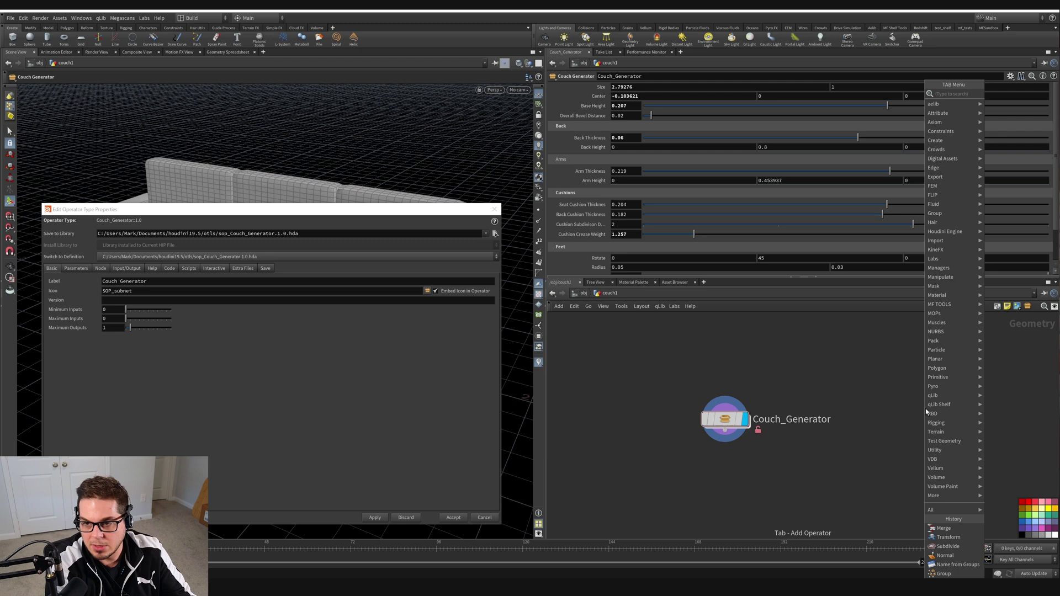
pyautogui.write('couch')
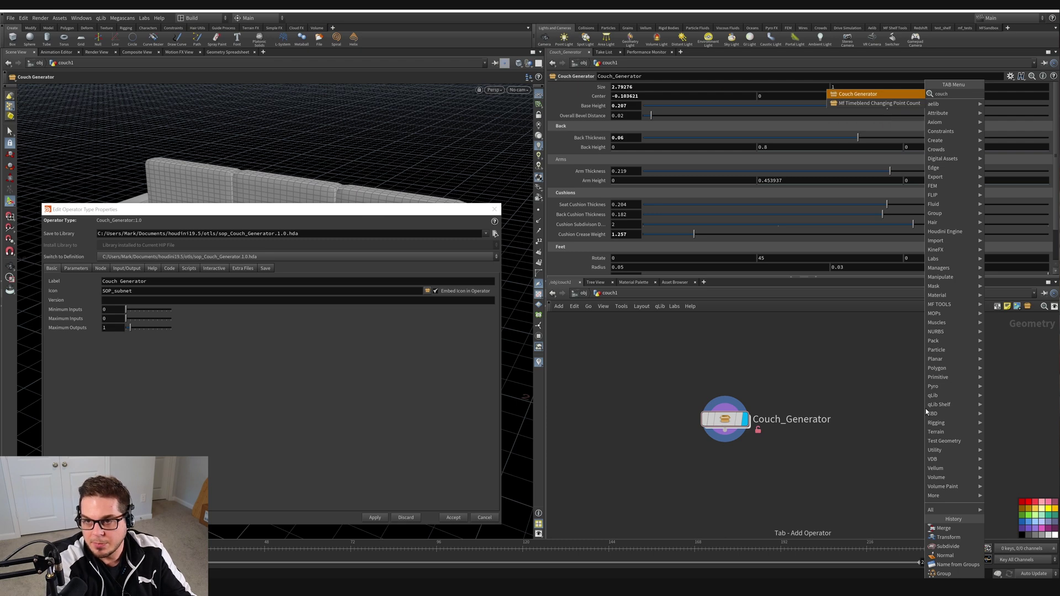
pyautogui.press('Return')
pyautogui.click(877, 374)
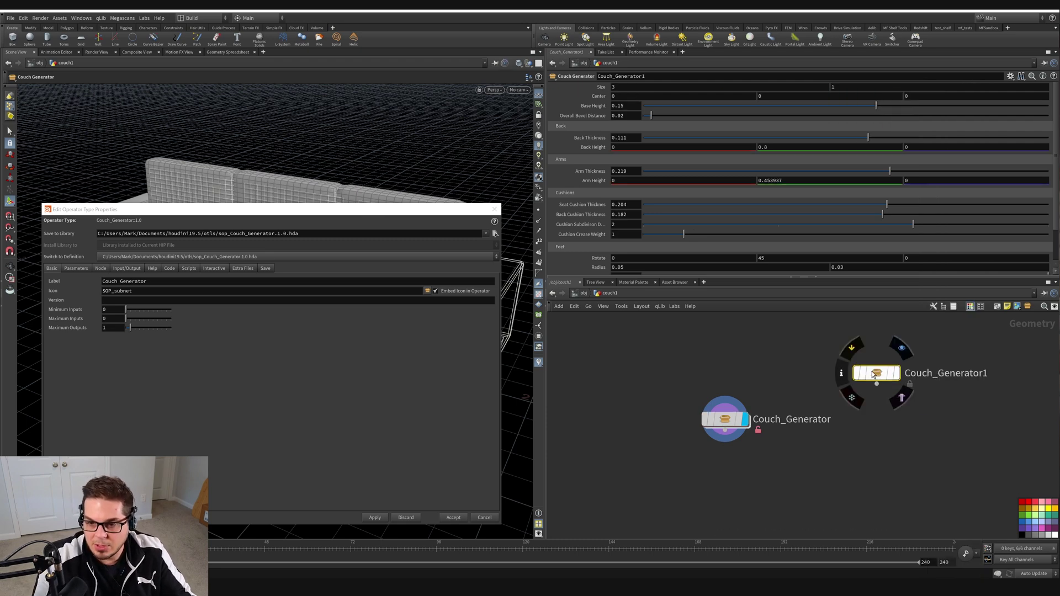
pyautogui.moveTo(428, 209); pyautogui.dragTo(362, 422)
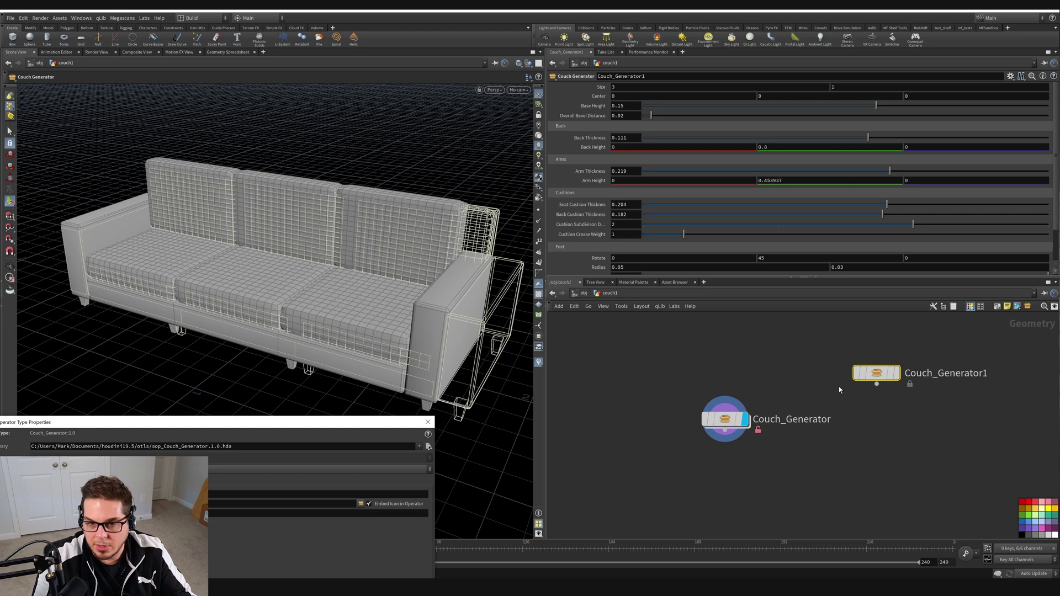
pyautogui.click(822, 341)
pyautogui.press('Delete')
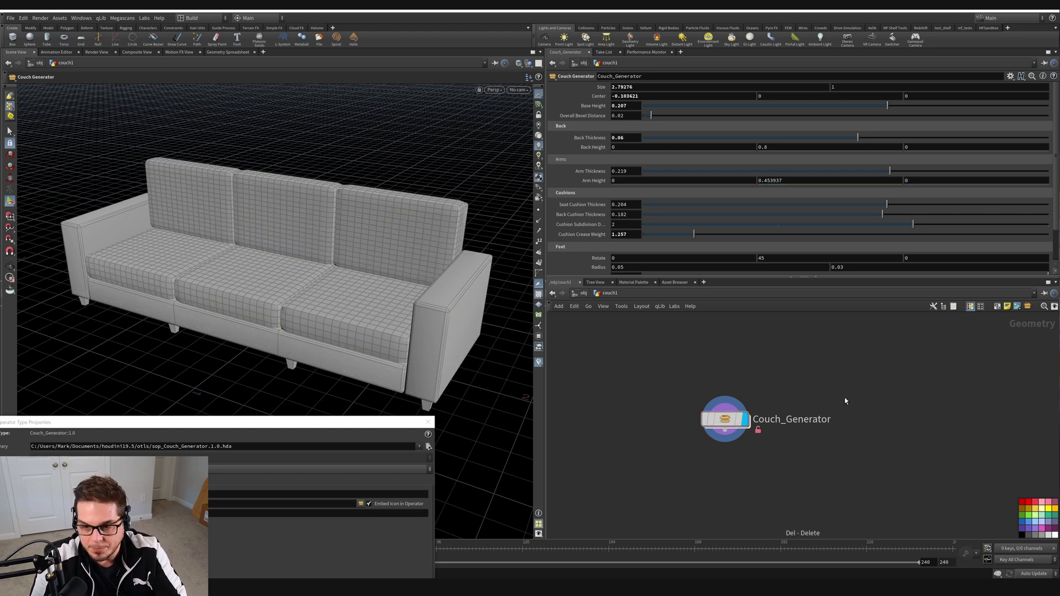
# - Inside Couch_Generator, export grid1's viewport handle to the asset's interactive handle bindings and accept the type properties
pyautogui.moveTo(241, 425); pyautogui.dragTo(283, 435)
pyautogui.doubleClick(728, 421)
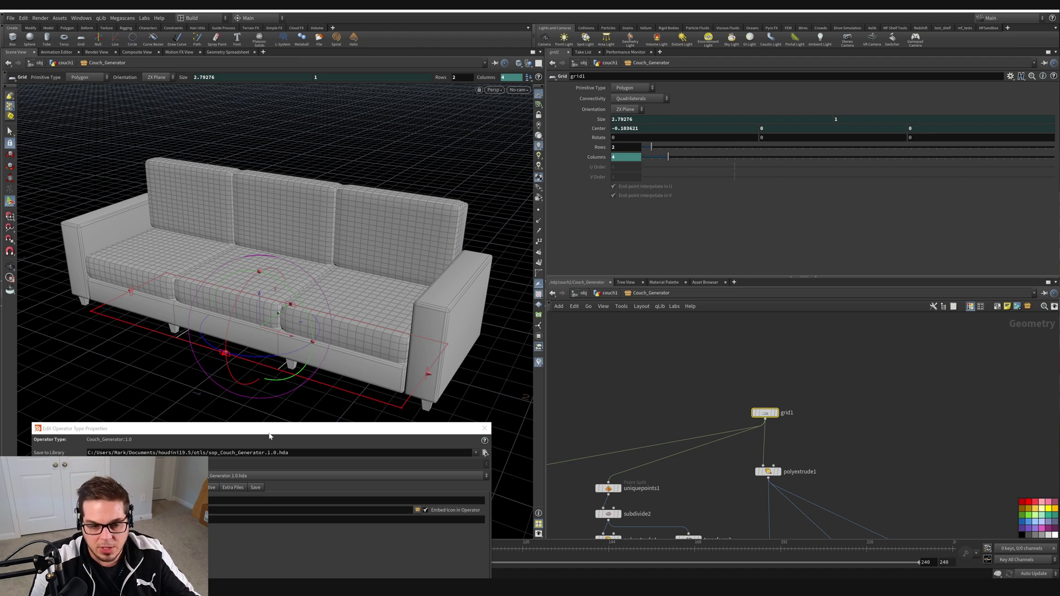
pyautogui.rightClick(260, 328)
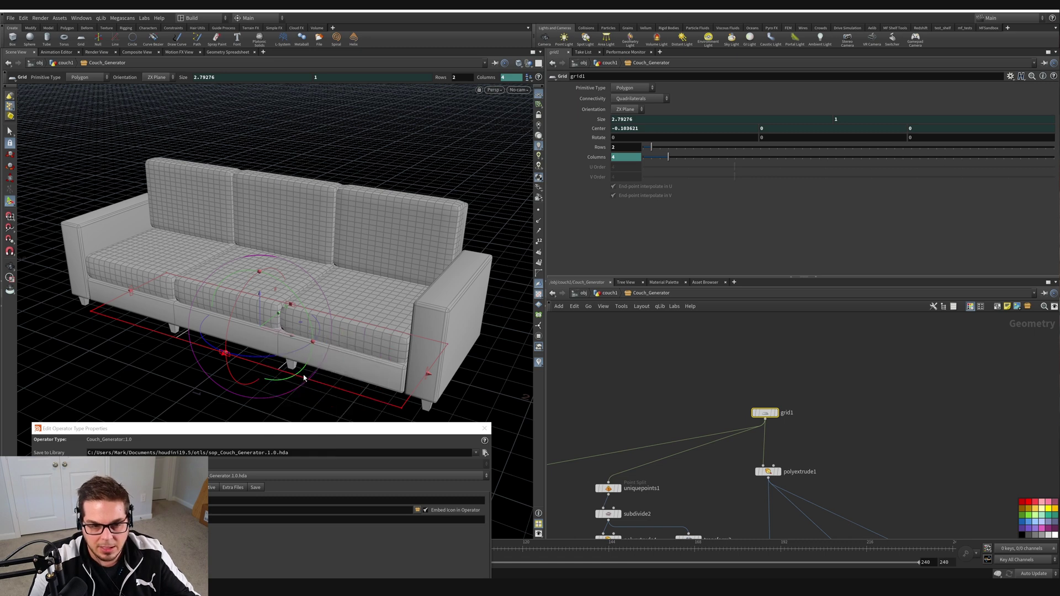
pyautogui.moveTo(304, 433); pyautogui.dragTo(316, 191)
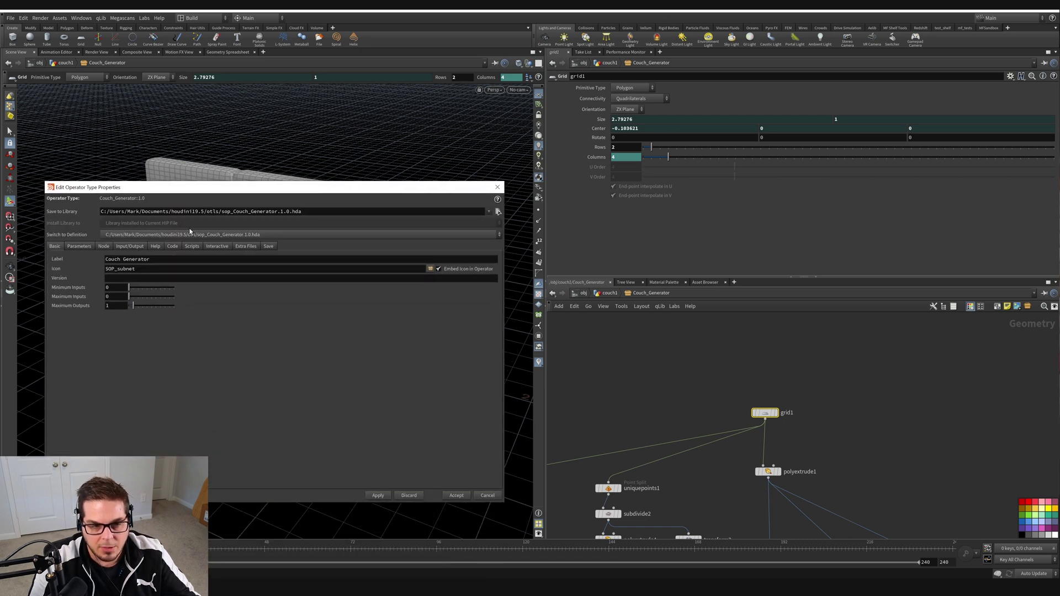
pyautogui.click(213, 249)
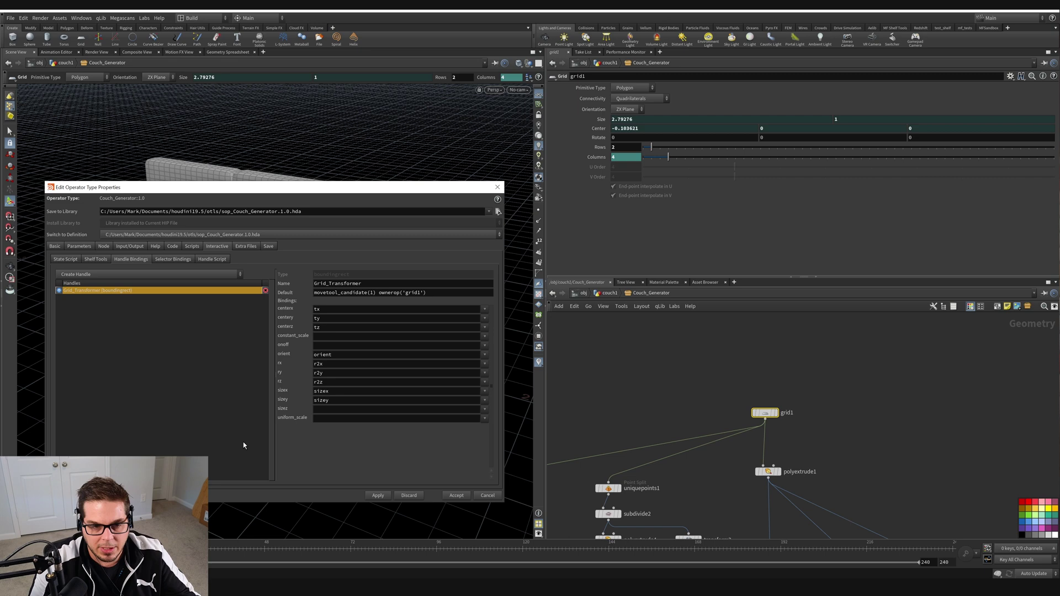
pyautogui.moveTo(386, 187); pyautogui.dragTo(388, 171)
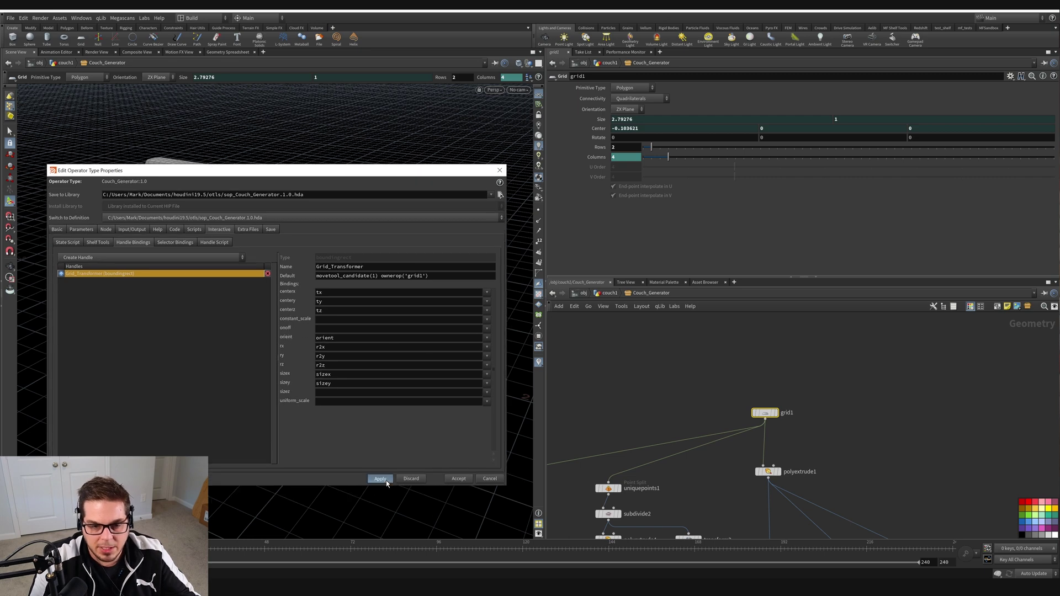
pyautogui.click(459, 479)
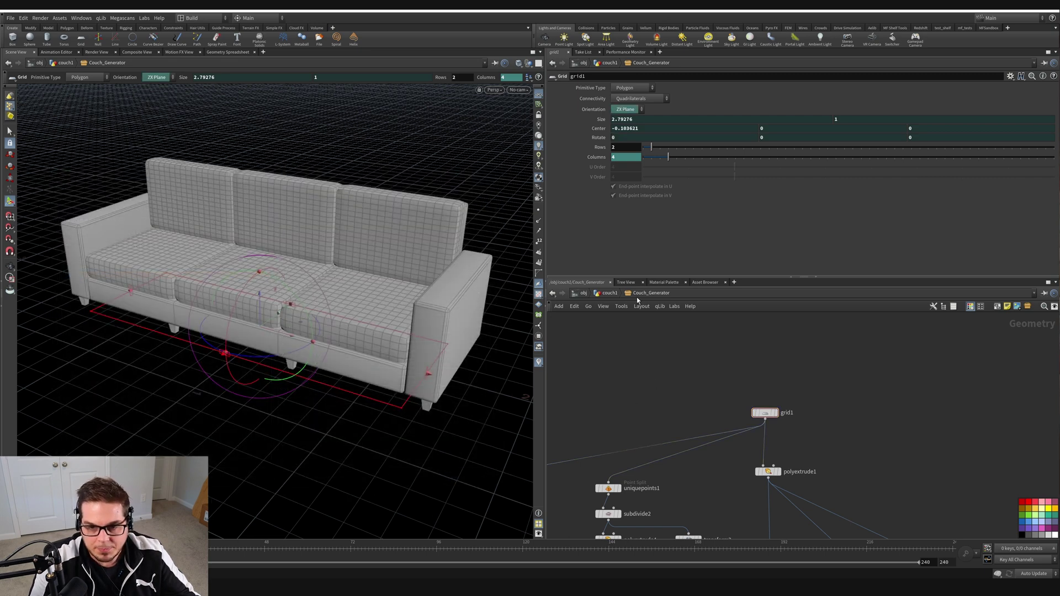
# - At the couch1 level, shorten the couch with the asset's viewport handle to a size of about 2.51 along its length
pyautogui.click(608, 293)
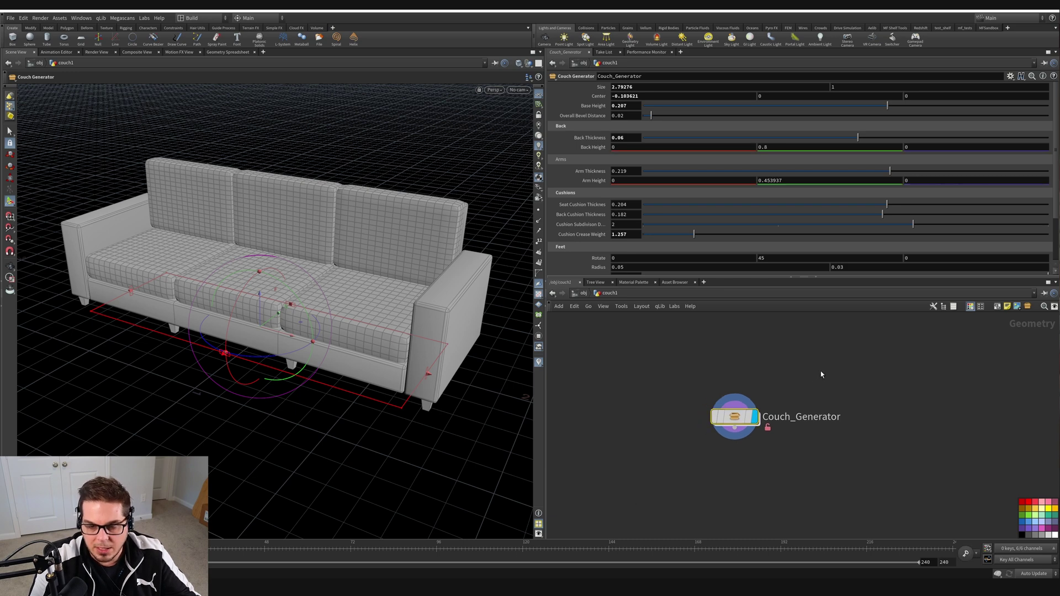
pyautogui.moveTo(428, 374)
pyautogui.mouseDown()
pyautogui.moveTo(274, 339)
pyautogui.moveTo(446, 398)
pyautogui.moveTo(251, 338)
pyautogui.moveTo(415, 359)
pyautogui.moveTo(386, 341)
pyautogui.moveTo(431, 362)
pyautogui.mouseUp()
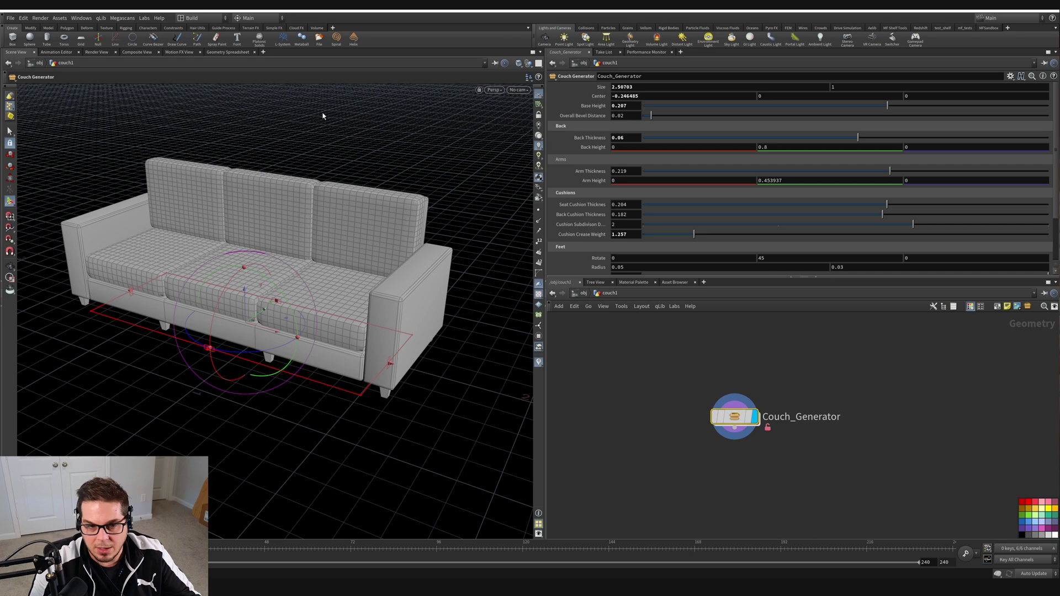
pyautogui.press('Escape')
# - Rotate the couch about its vertical axis with the asset's viewport handle to about 144.8 degrees
pyautogui.moveTo(391, 244); pyautogui.dragTo(392, 307)
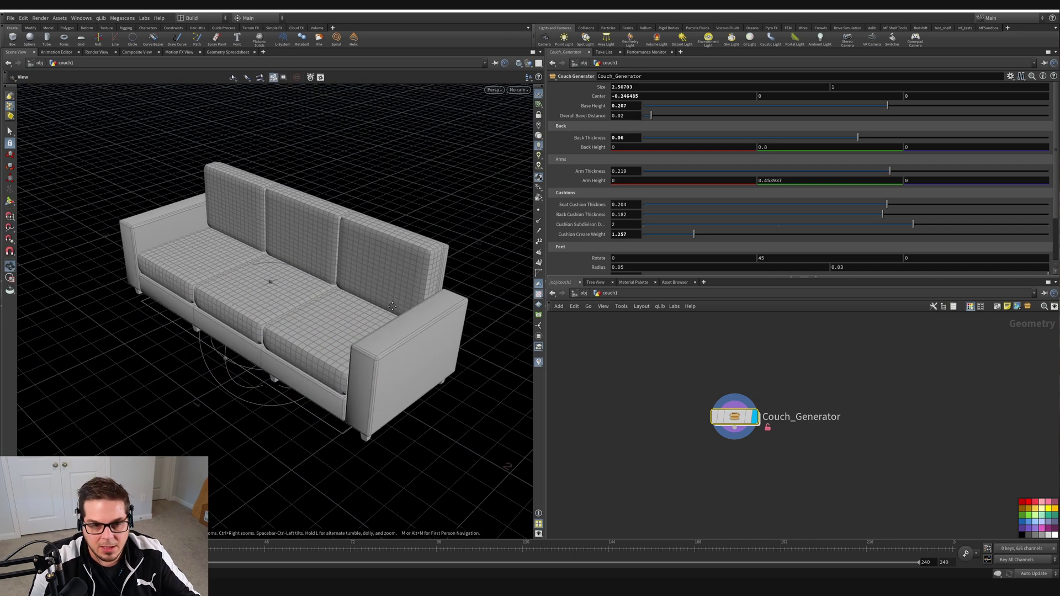
pyautogui.press('Return')
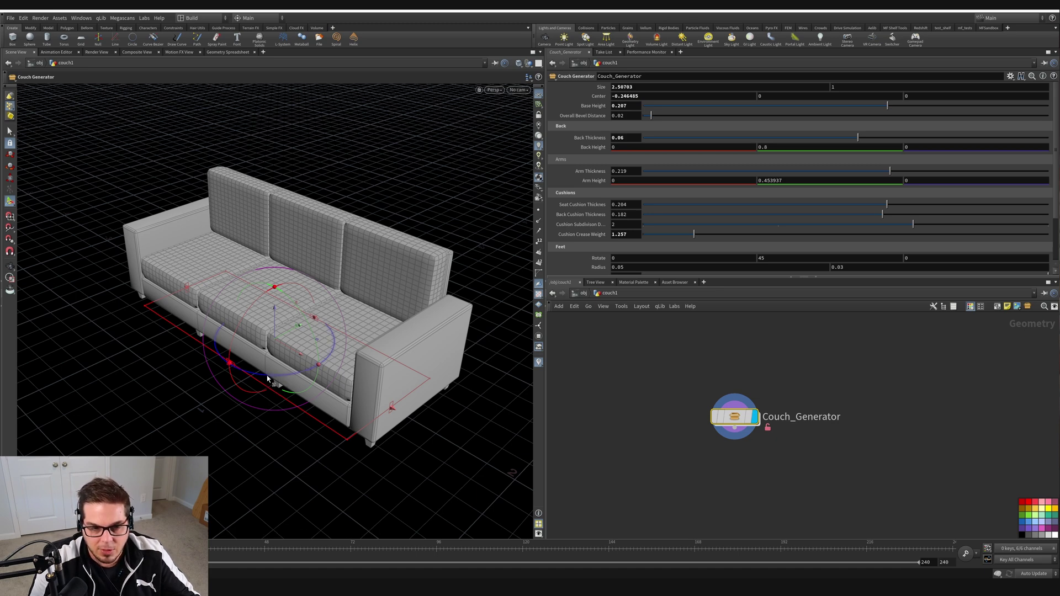
pyautogui.moveTo(268, 378); pyautogui.dragTo(453, 246)
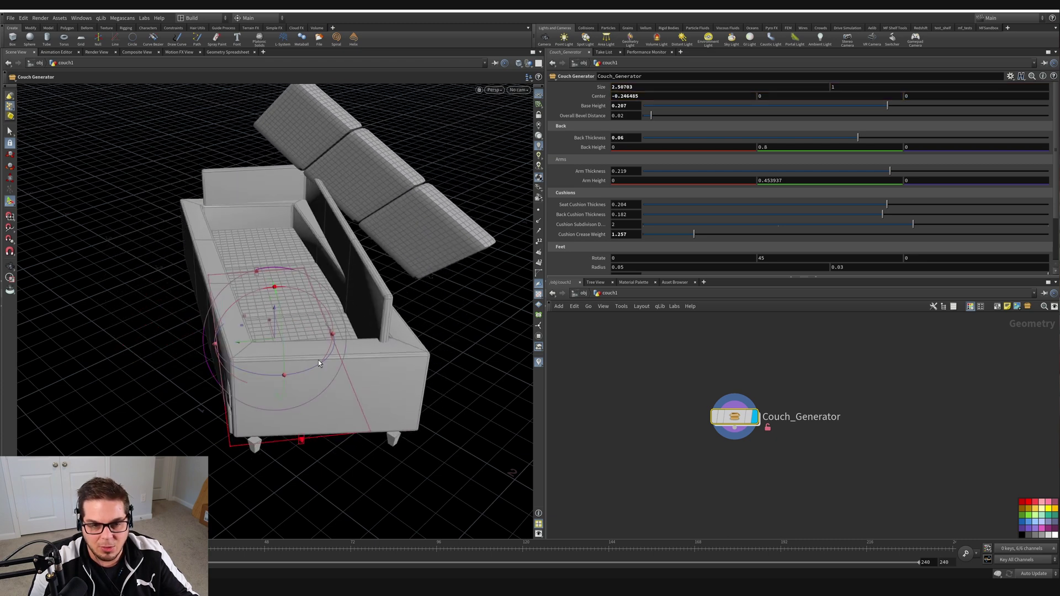
# - Inside Couch_Generator, display grid1 on its own to examine the rotated base grid, and return to the couch1 level
pyautogui.doubleClick(748, 417)
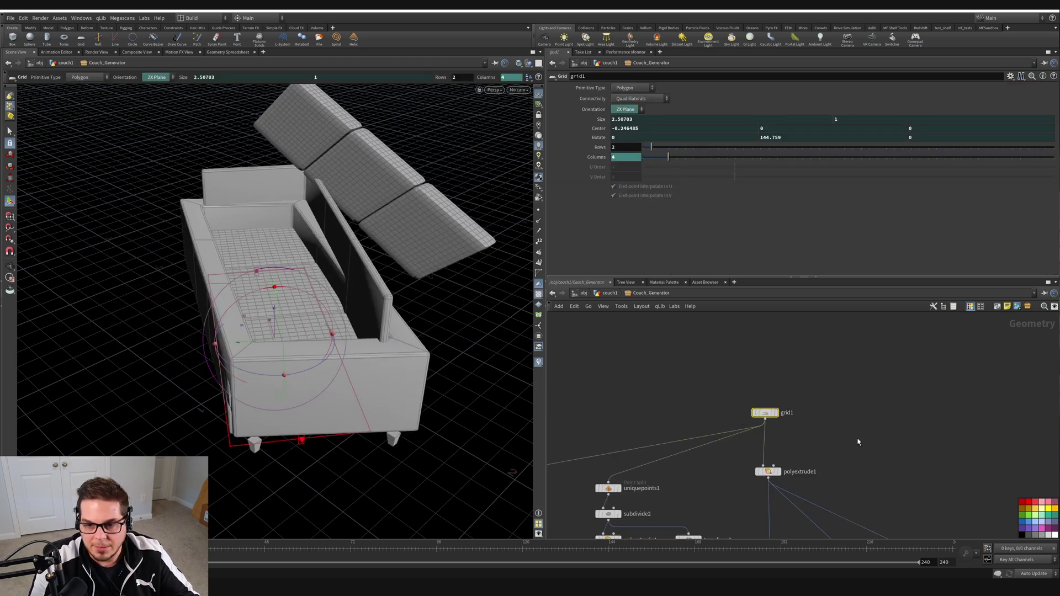
pyautogui.scroll(-3, 773, 431)
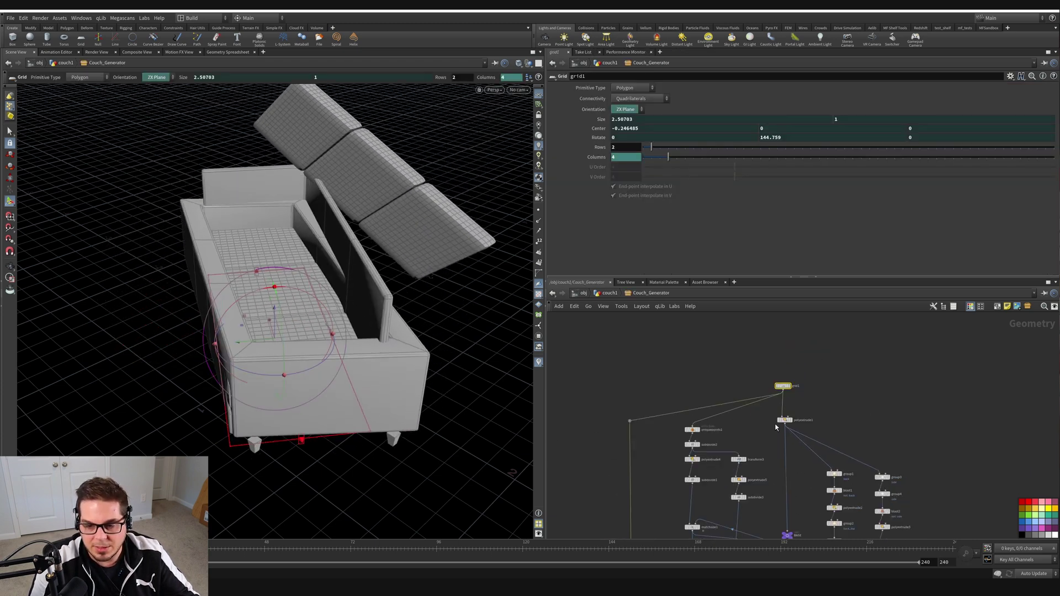
pyautogui.click(789, 386)
pyautogui.scroll(-3, 282, 348)
pyautogui.keyDown('alt'); pyautogui.moveTo(282, 348); pyautogui.dragTo(319, 344); pyautogui.keyUp('alt')
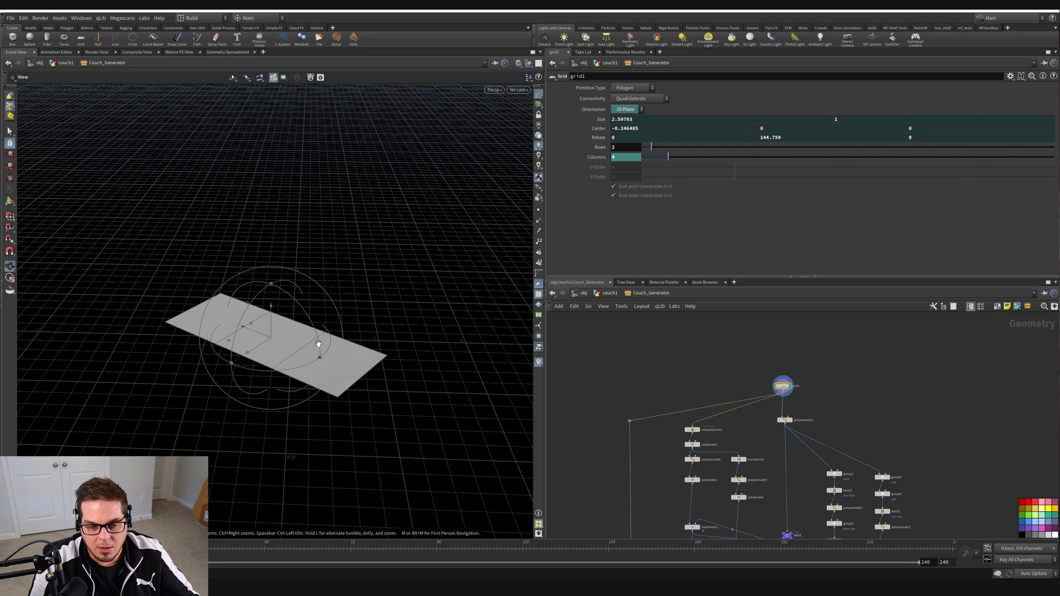
pyautogui.press('Return')
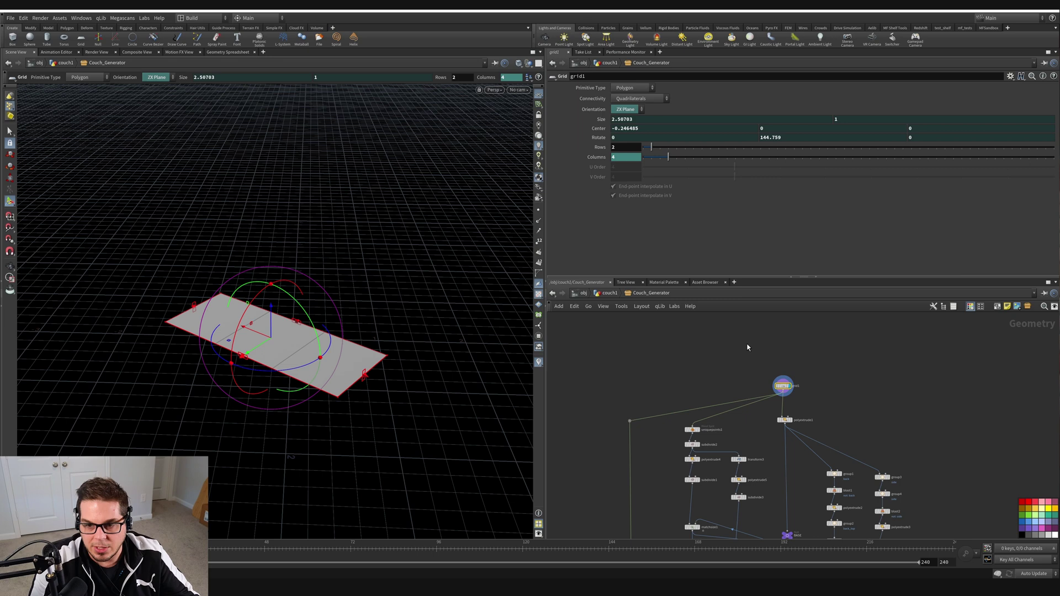
pyautogui.moveTo(738, 359); pyautogui.dragTo(834, 407)
pyautogui.click(611, 295)
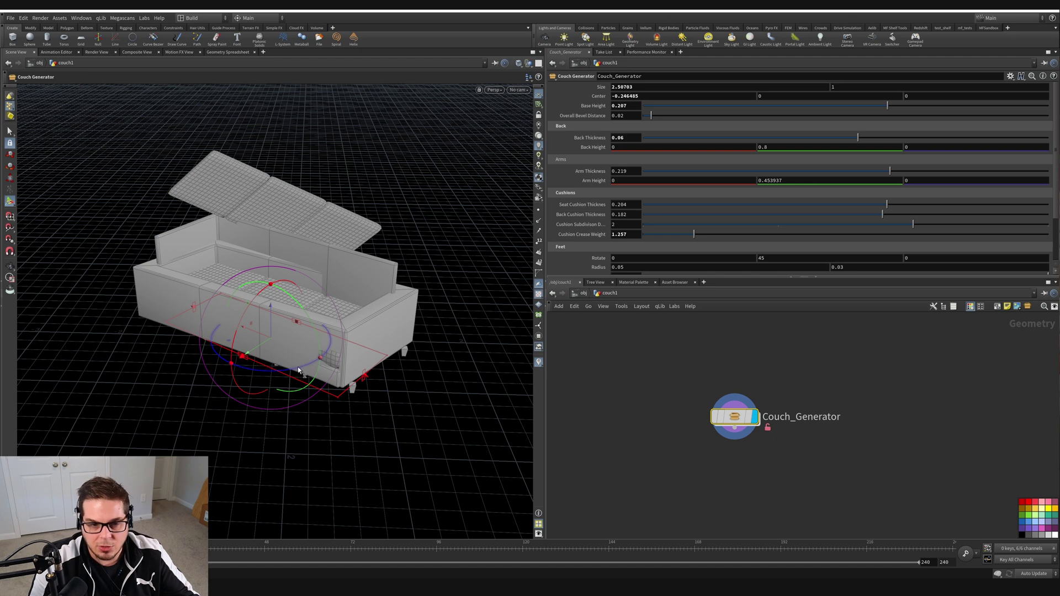
# - Rotate the couch back and forth about its vertical axis with the viewport handle, finishing at about -6.27 degrees
pyautogui.moveTo(297, 367); pyautogui.dragTo(173, 293)
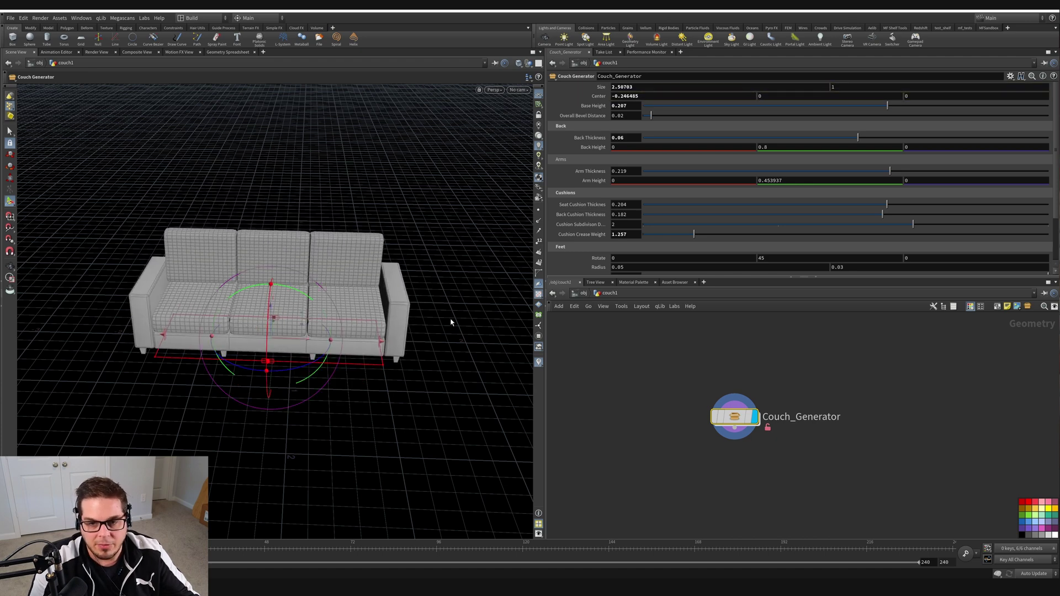
pyautogui.scroll(-3, 560, 224)
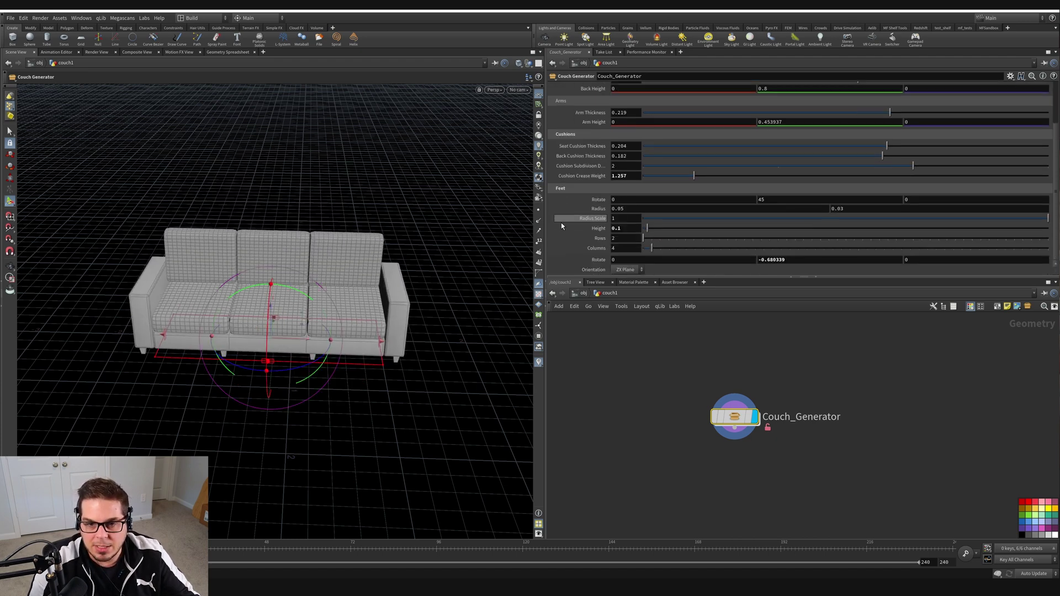
pyautogui.moveTo(298, 373); pyautogui.dragTo(237, 359)
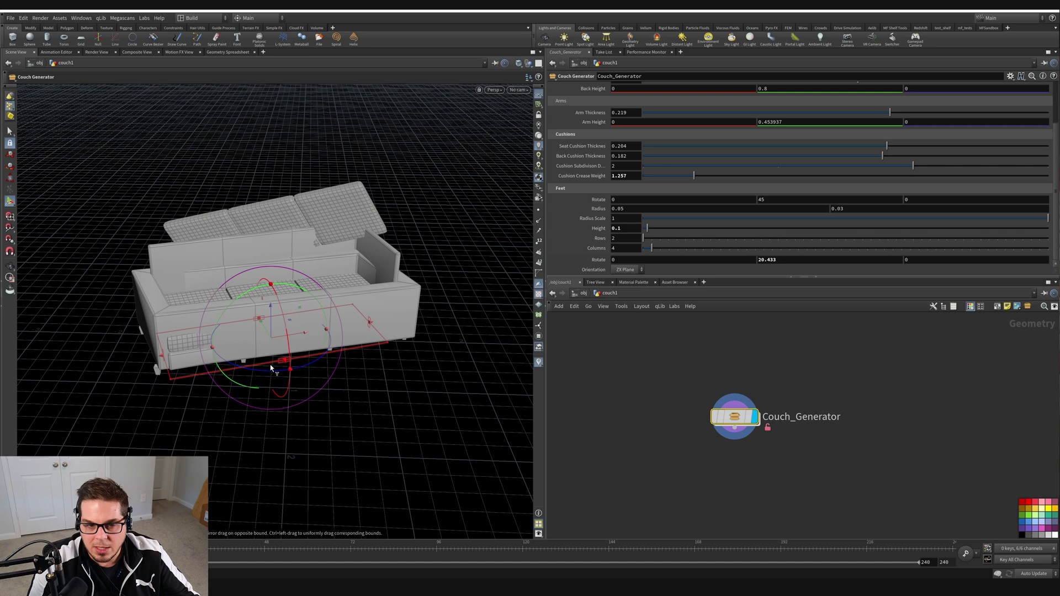
pyautogui.moveTo(312, 367); pyautogui.dragTo(282, 370)
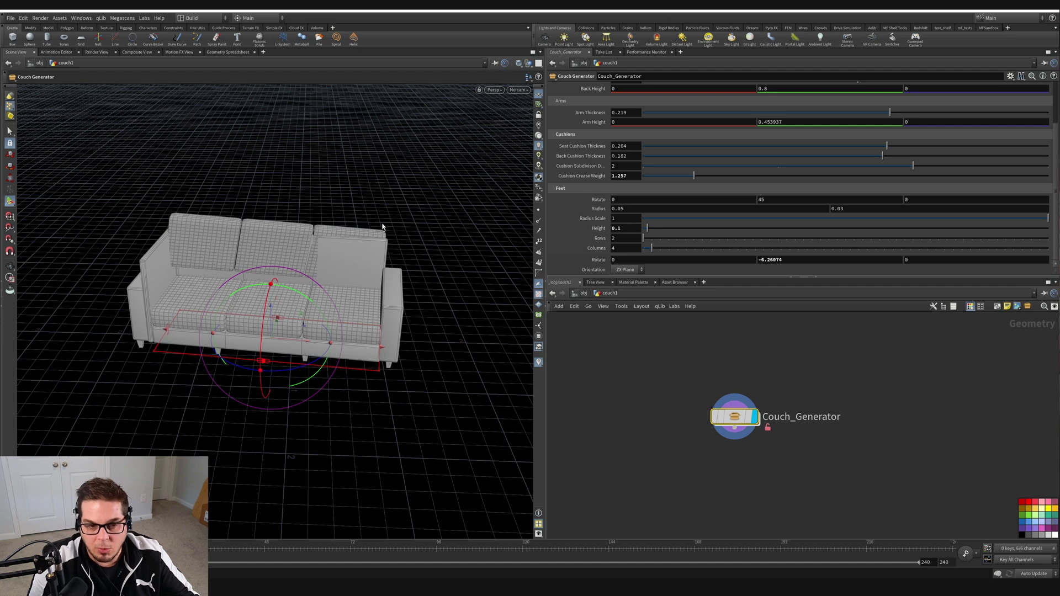
# - Set the vertical-axis value of the Couch_Generator grid's Rotate parameter to 0
pyautogui.moveTo(801, 261); pyautogui.dragTo(555, 268)
pyautogui.write('0')
pyautogui.press('Return')
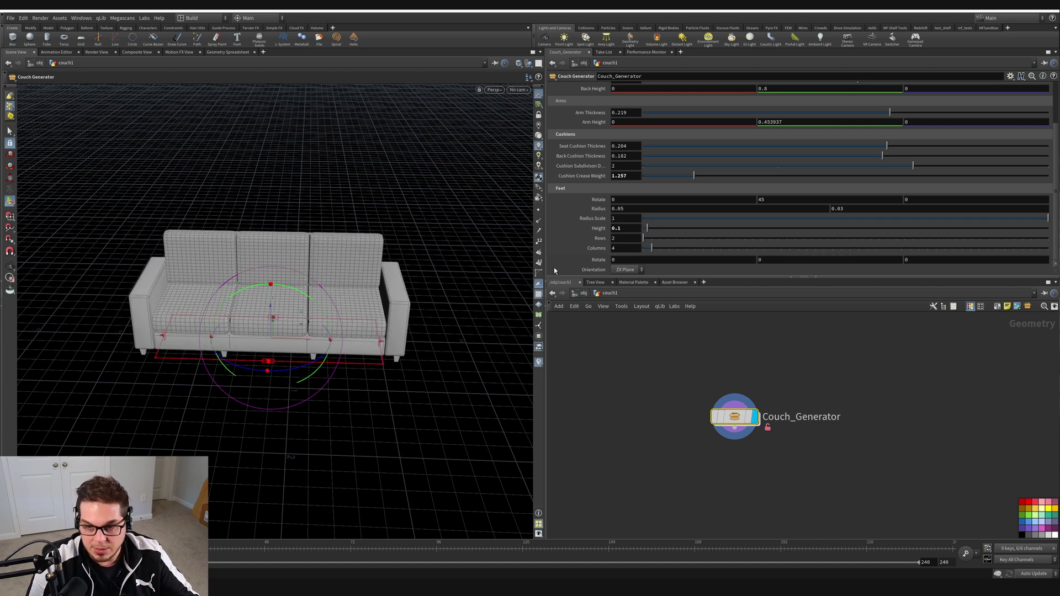
# - Inside Couch_Generator, make room above the COUCH null and insert a Transform node between groupdelete1 and COUCH
pyautogui.doubleClick(734, 417)
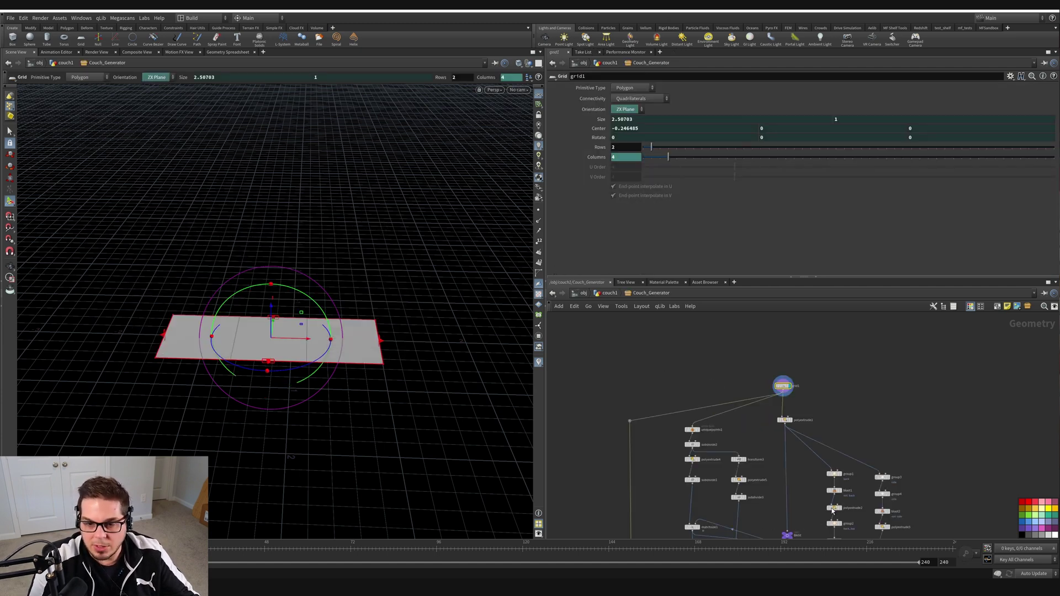
pyautogui.scroll(-4, 878, 326)
pyautogui.scroll(10, 773, 441)
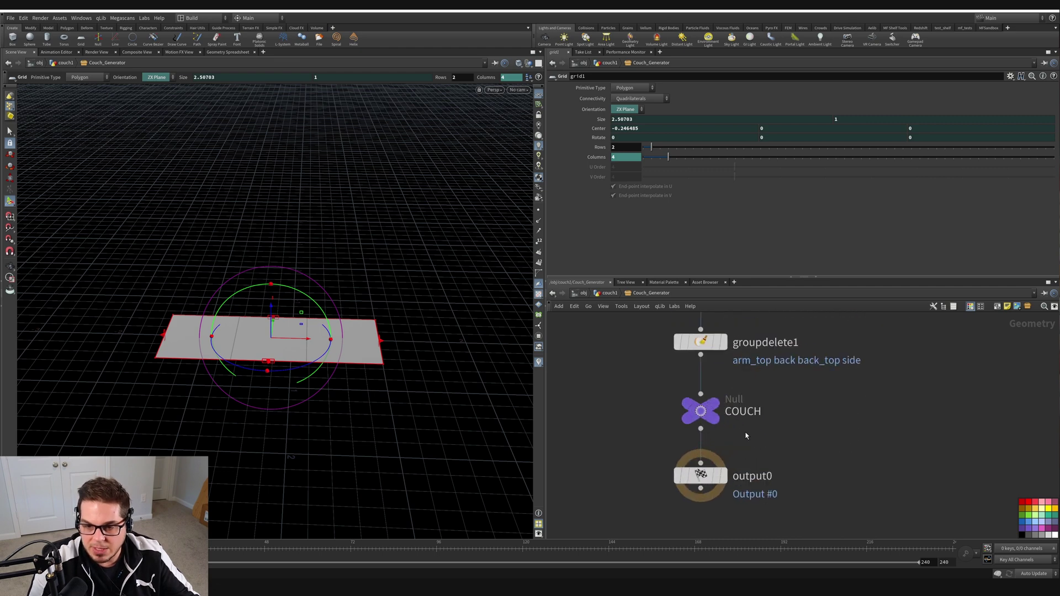
pyautogui.moveTo(656, 403); pyautogui.dragTo(770, 503)
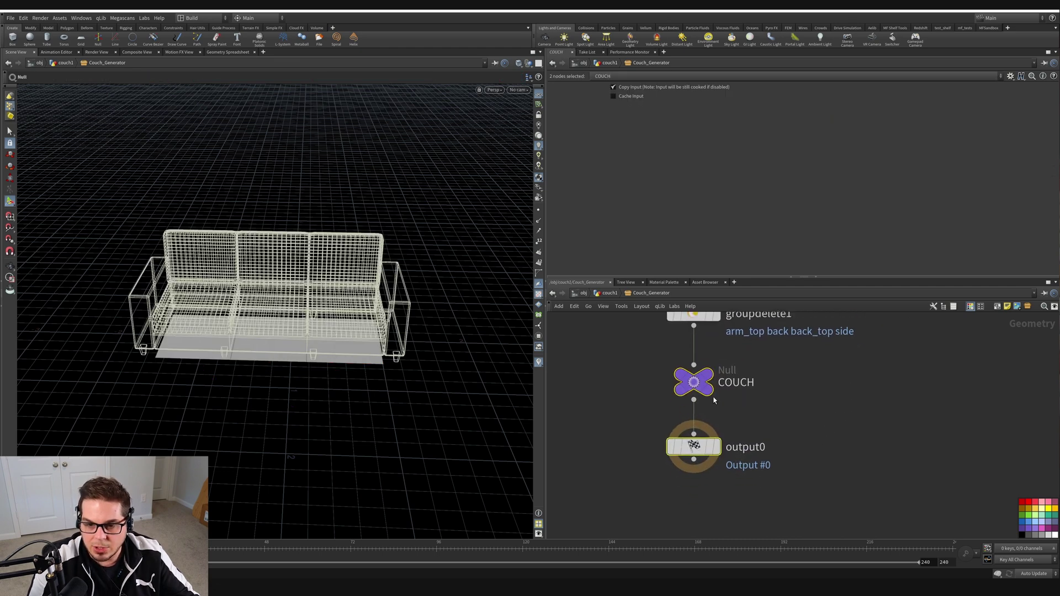
pyautogui.moveTo(705, 417); pyautogui.dragTo(705, 455)
pyautogui.click(745, 392)
pyautogui.moveTo(745, 392); pyautogui.dragTo(747, 402, button='middle')
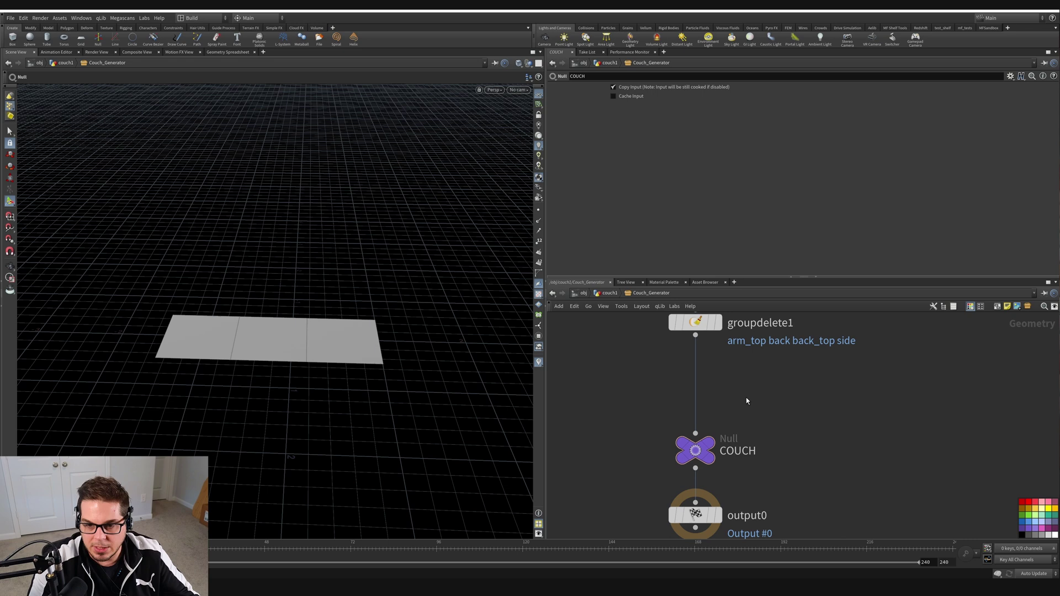
pyautogui.press('Tab')
pyautogui.write('trans')
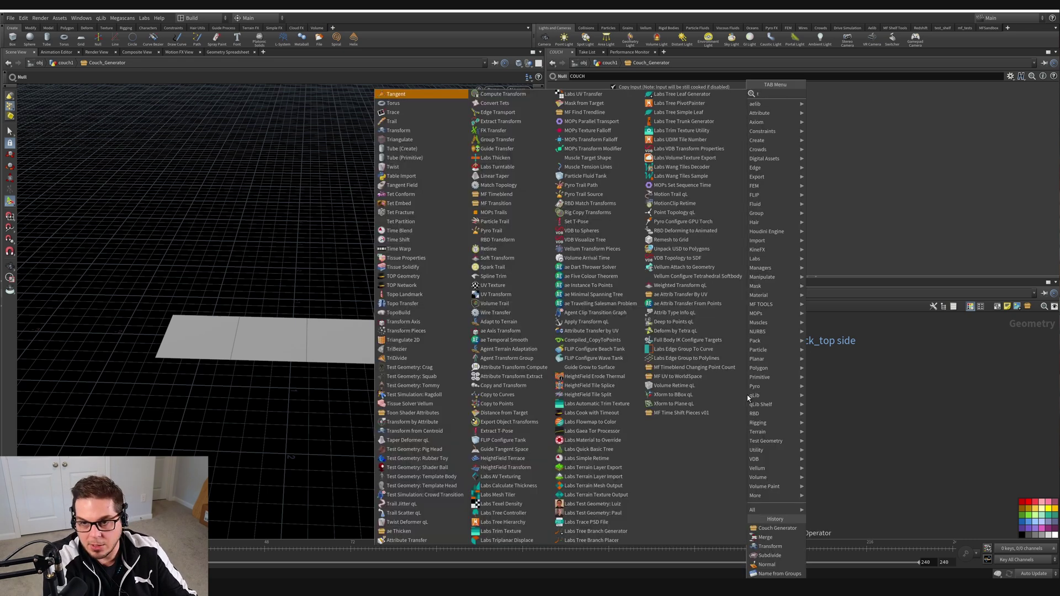
pyautogui.press('Return')
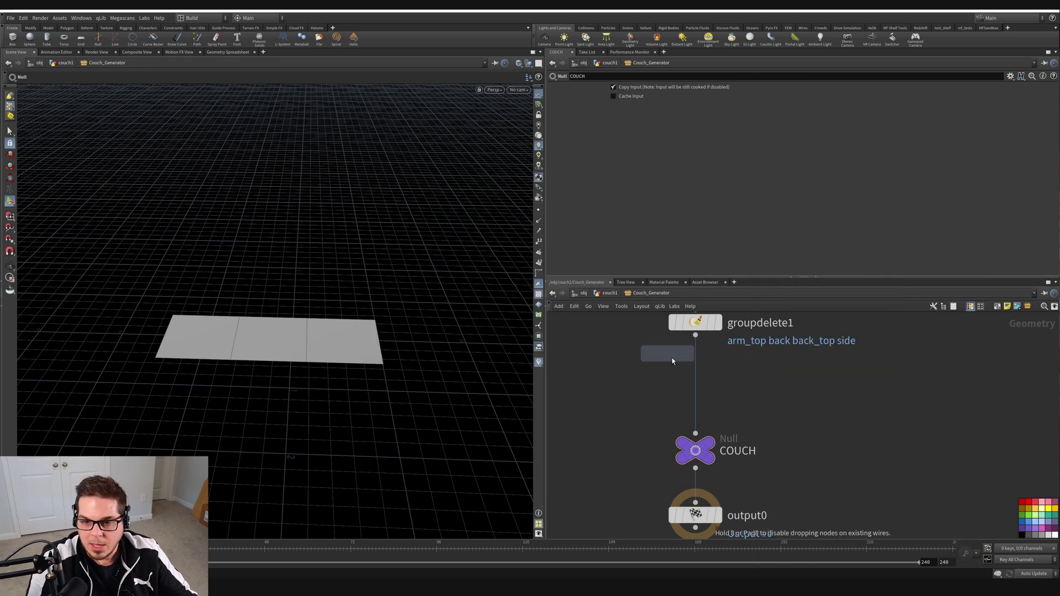
pyautogui.click(695, 377)
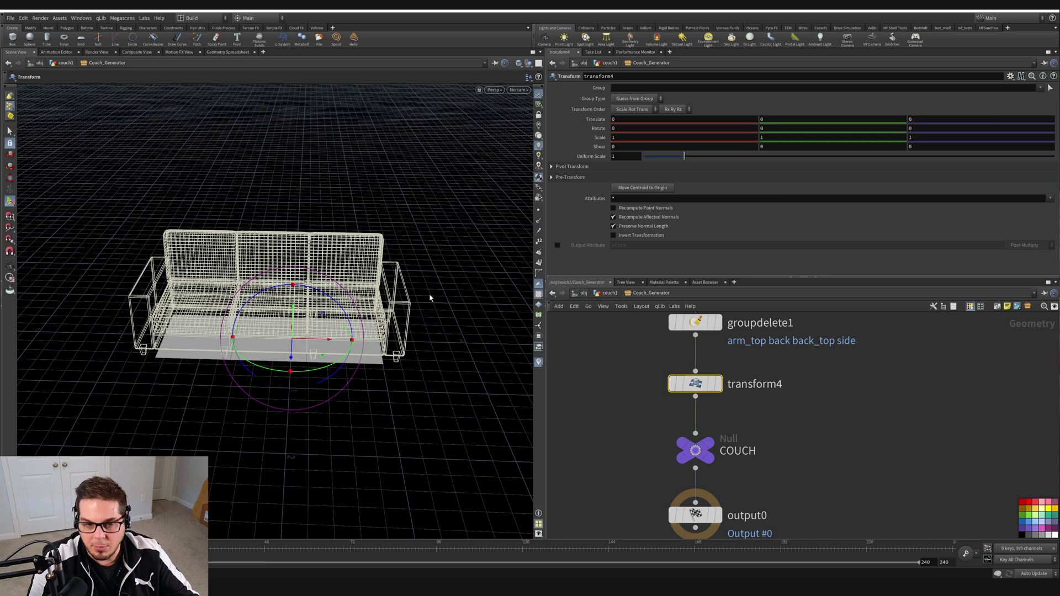
# - Display the COUCH null and rotate the couch about its vertical axis with the new Transform node's handle to about 34.72 degrees
pyautogui.click(709, 441)
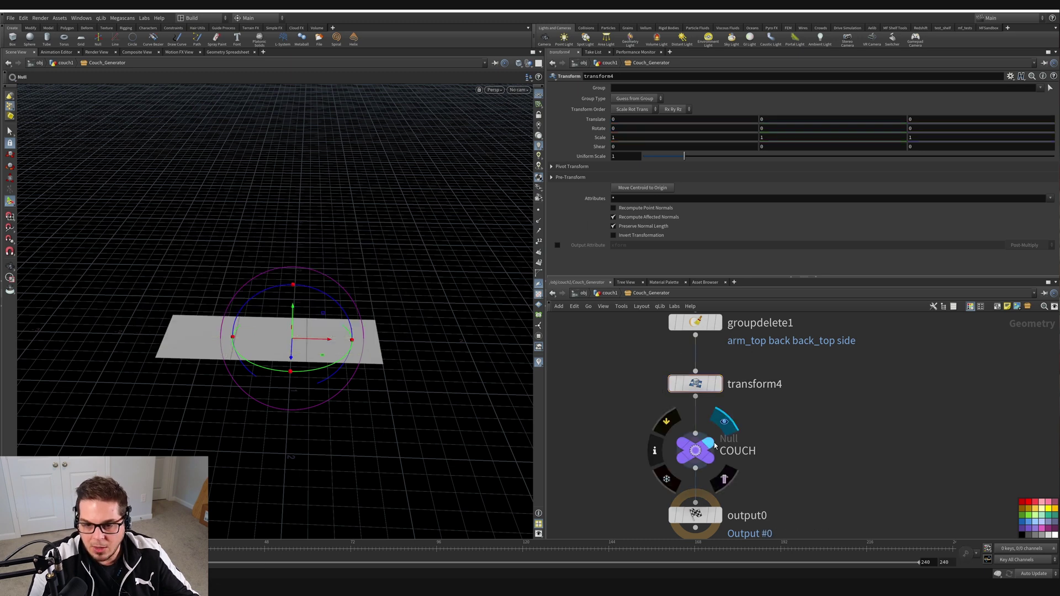
pyautogui.click(695, 384)
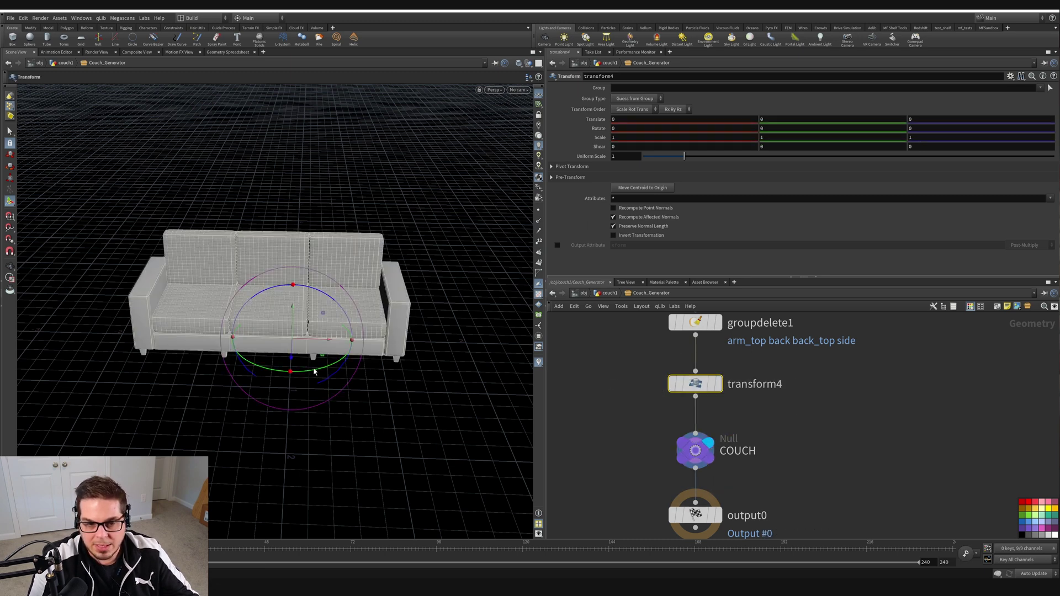
pyautogui.moveTo(305, 376); pyautogui.dragTo(342, 392)
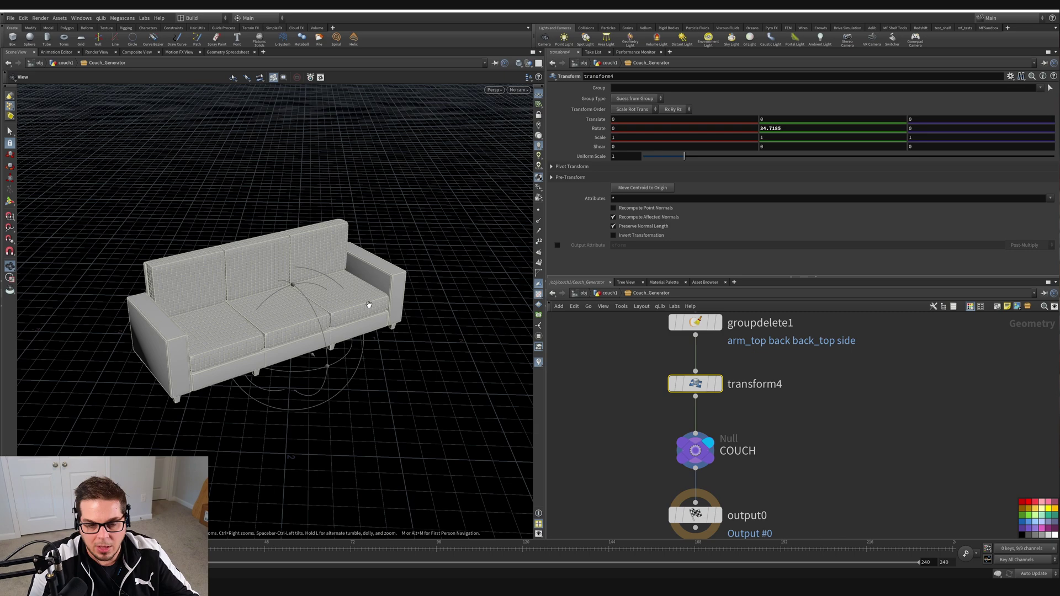
pyautogui.keyDown('alt'); pyautogui.moveTo(366, 305); pyautogui.dragTo(311, 317); pyautogui.keyUp('alt')
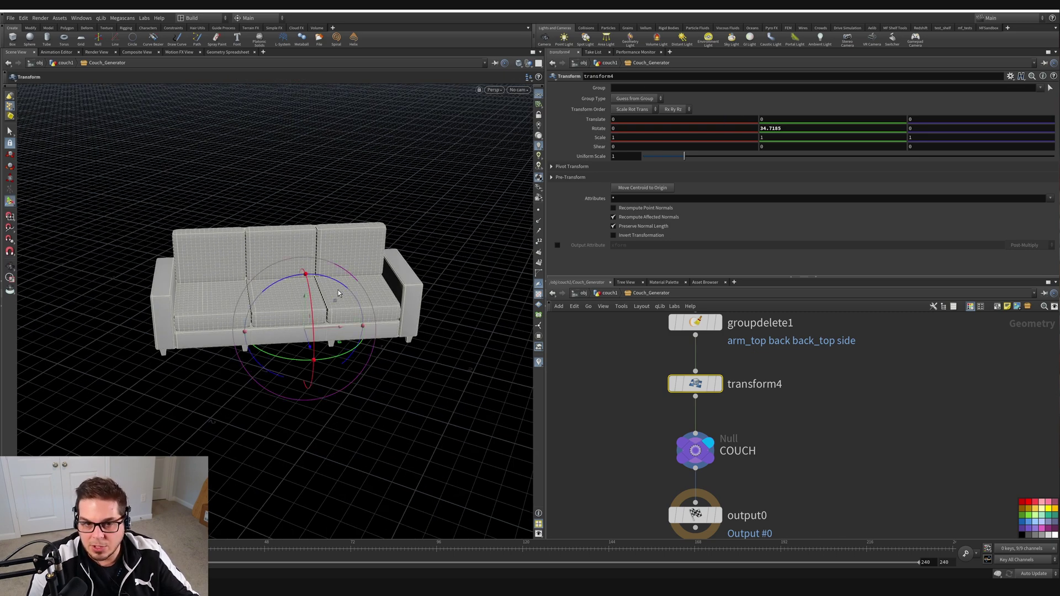
# - In the Couch_Generator type properties, expose transform4's Rotate parameter directly below Center and apply the change
pyautogui.click(609, 294)
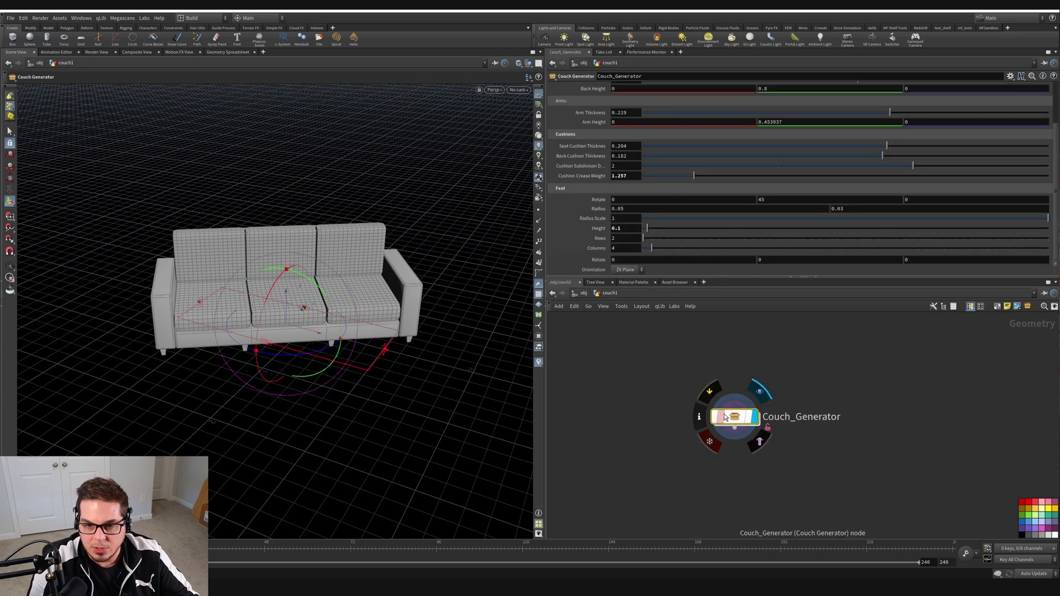
pyautogui.rightClick(736, 406)
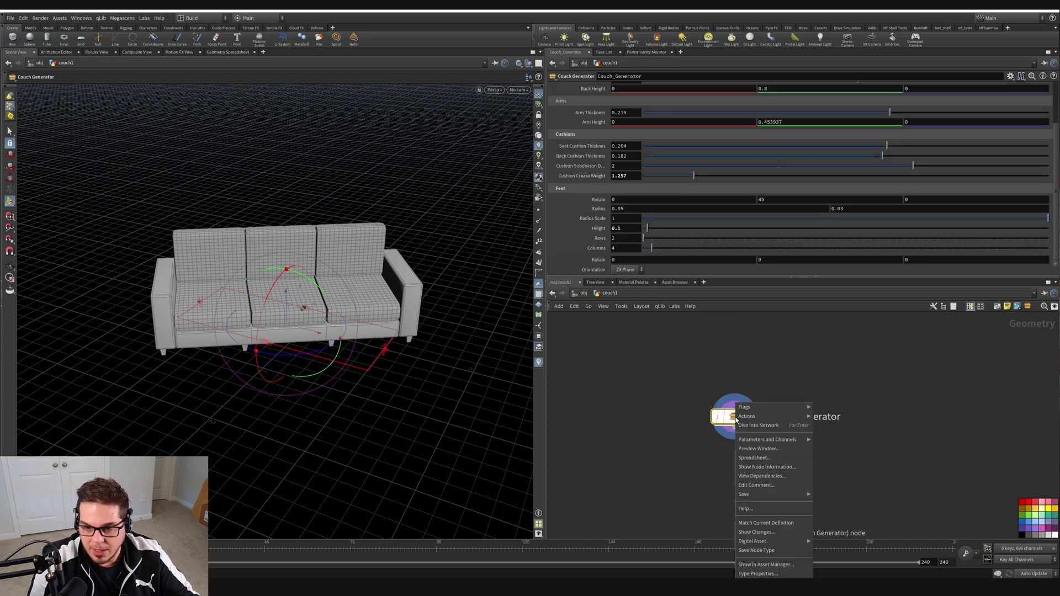
pyautogui.click(769, 573)
pyautogui.click(81, 229)
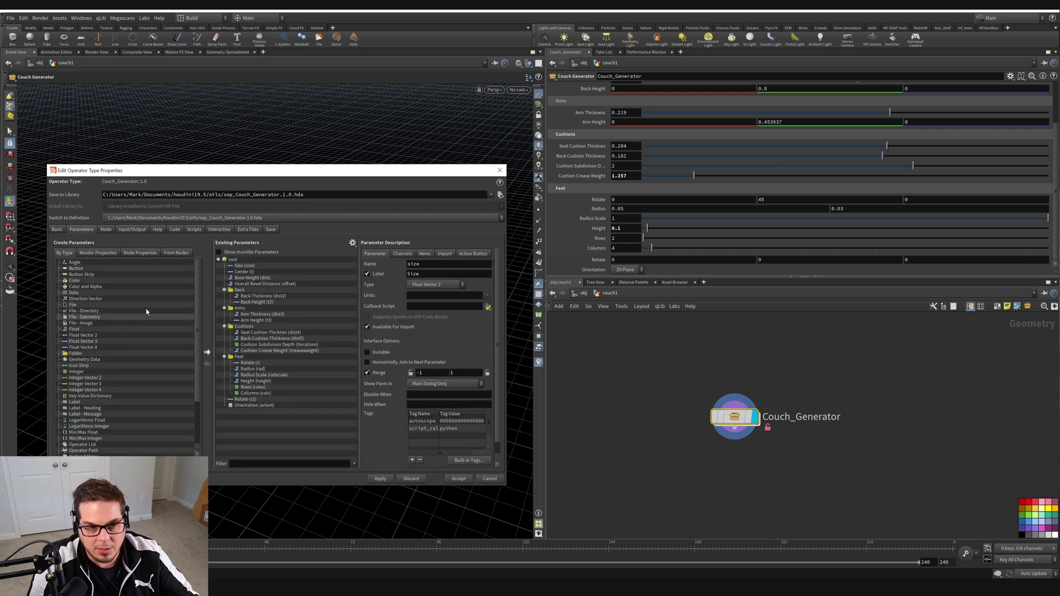
pyautogui.doubleClick(734, 417)
pyautogui.moveTo(643, 368); pyautogui.dragTo(781, 418)
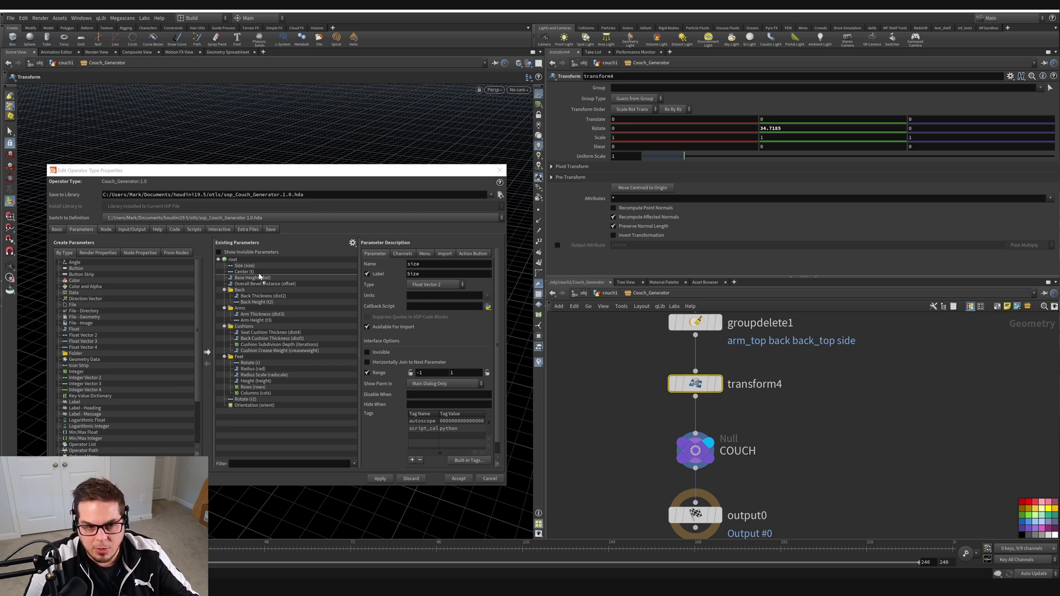
pyautogui.moveTo(260, 277); pyautogui.dragTo(259, 276)
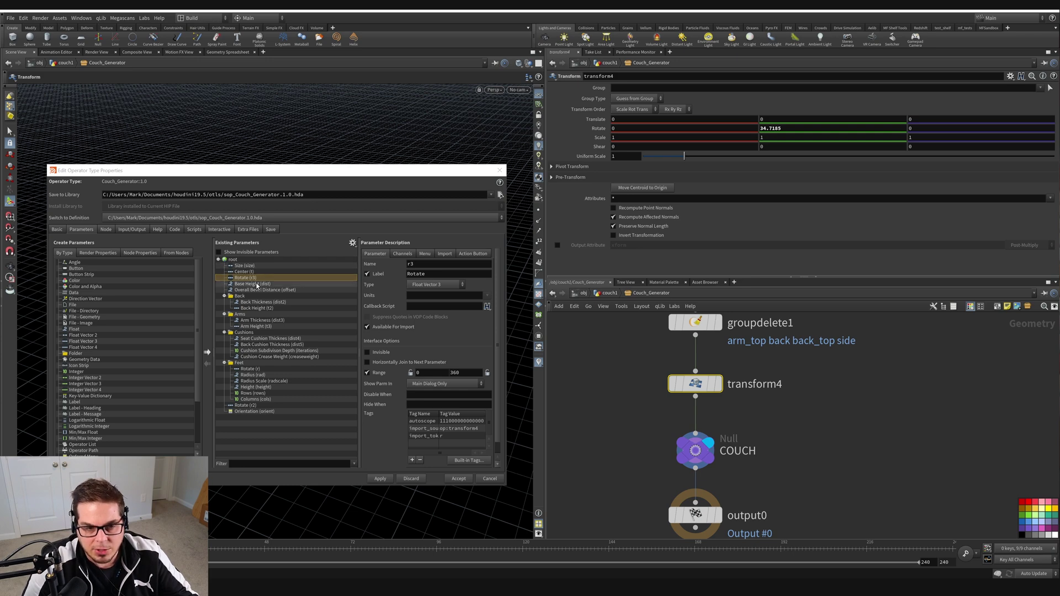
pyautogui.moveTo(305, 172); pyautogui.dragTo(291, 145)
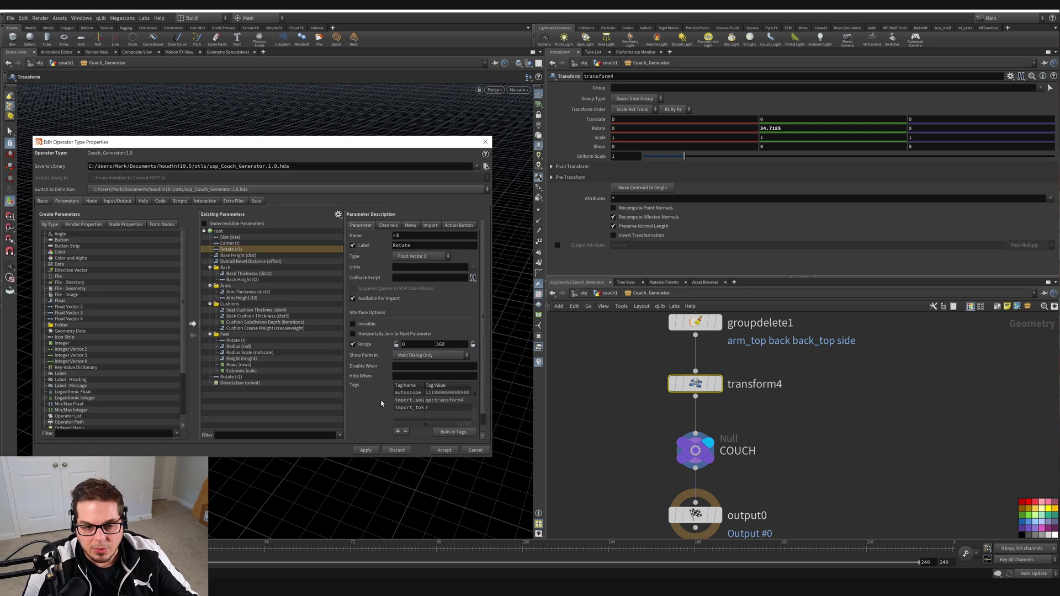
pyautogui.click(366, 450)
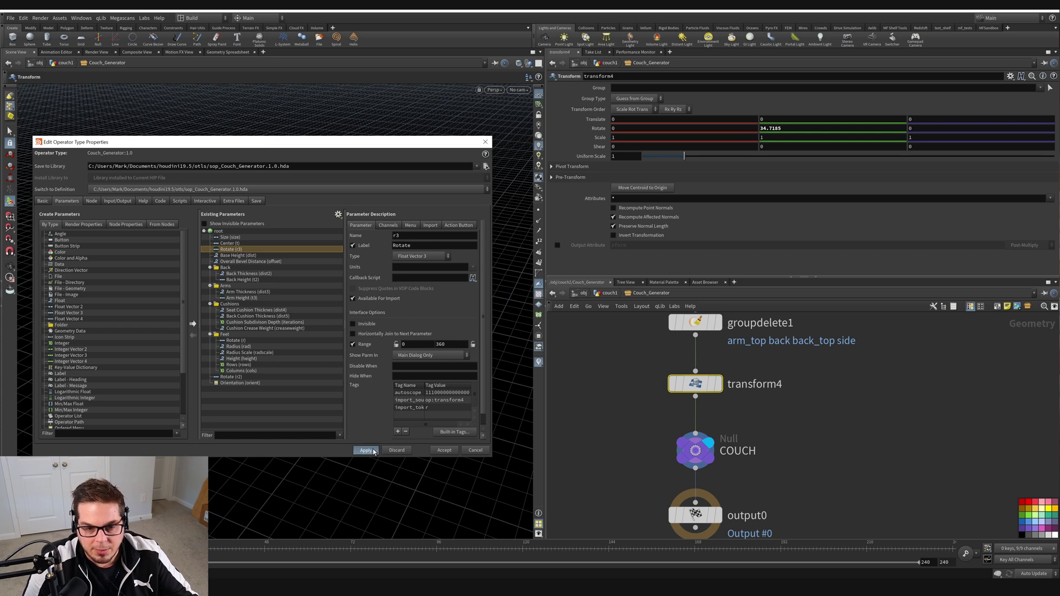
# - Examine the Grid_Transformer handle bindings and compare them with the names of the asset's Center and new Rotate parameters
pyautogui.click(204, 201)
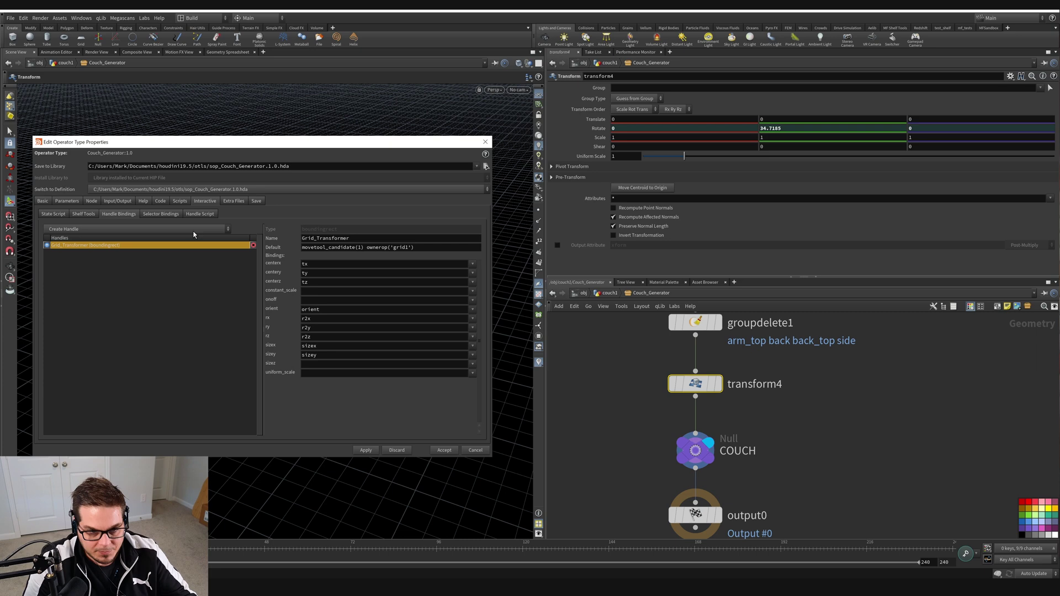
pyautogui.moveTo(275, 142); pyautogui.dragTo(289, 150)
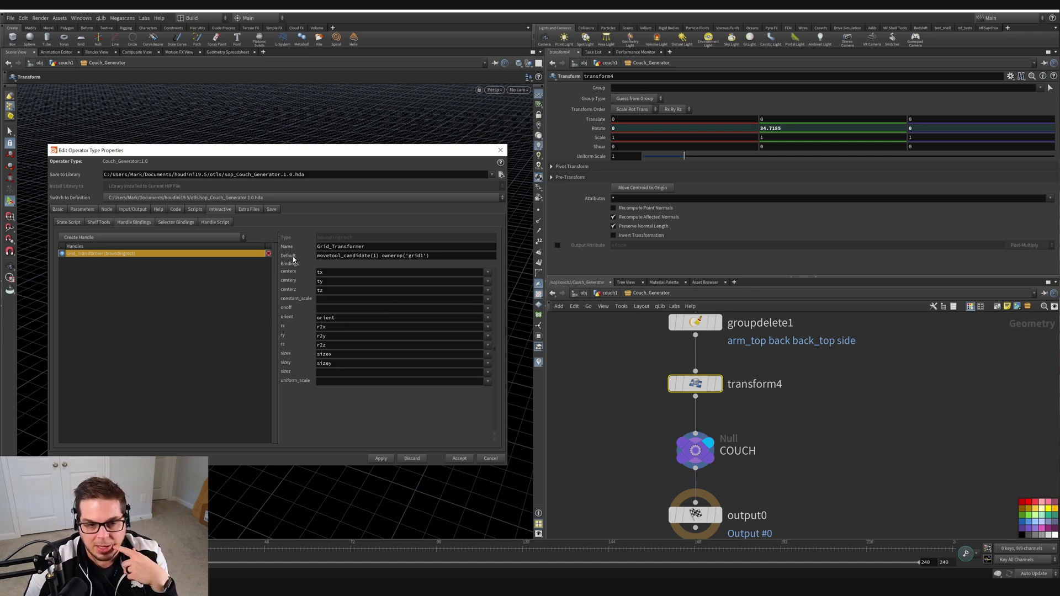
pyautogui.press('h')
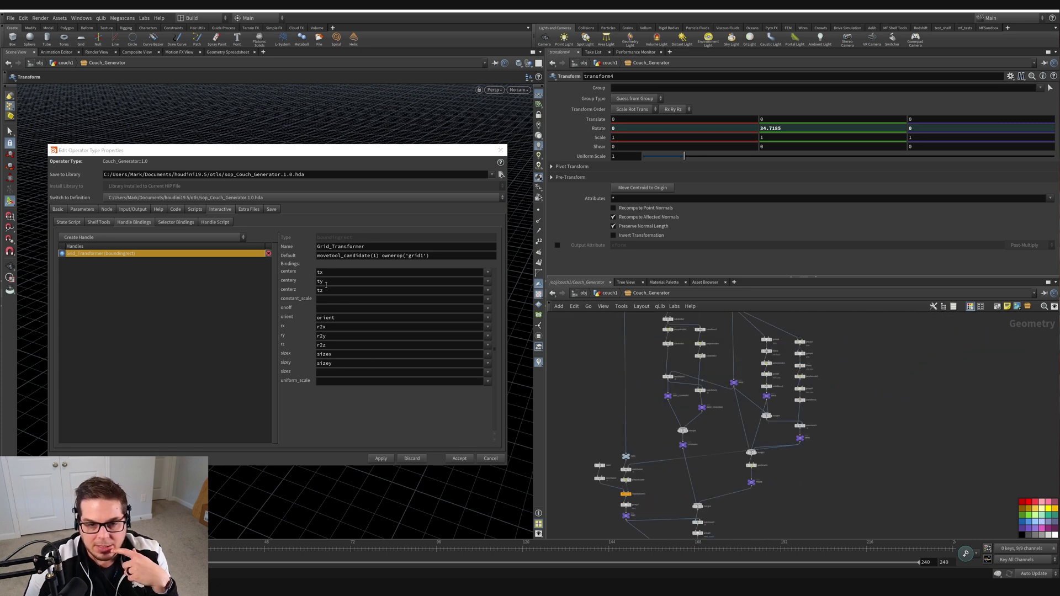
pyautogui.click(64, 211)
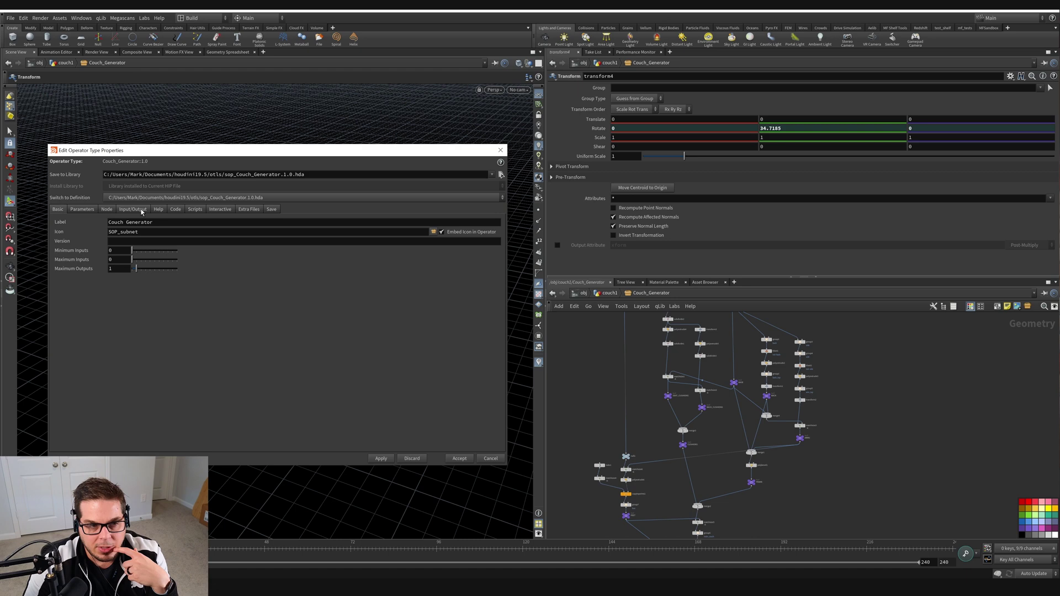
pyautogui.click(93, 211)
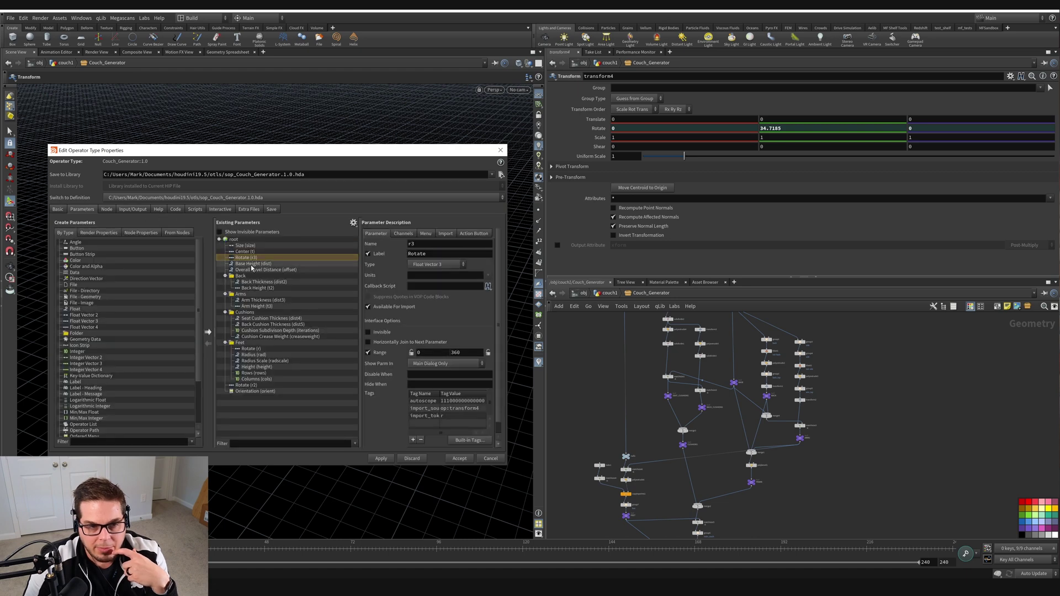
pyautogui.click(245, 246)
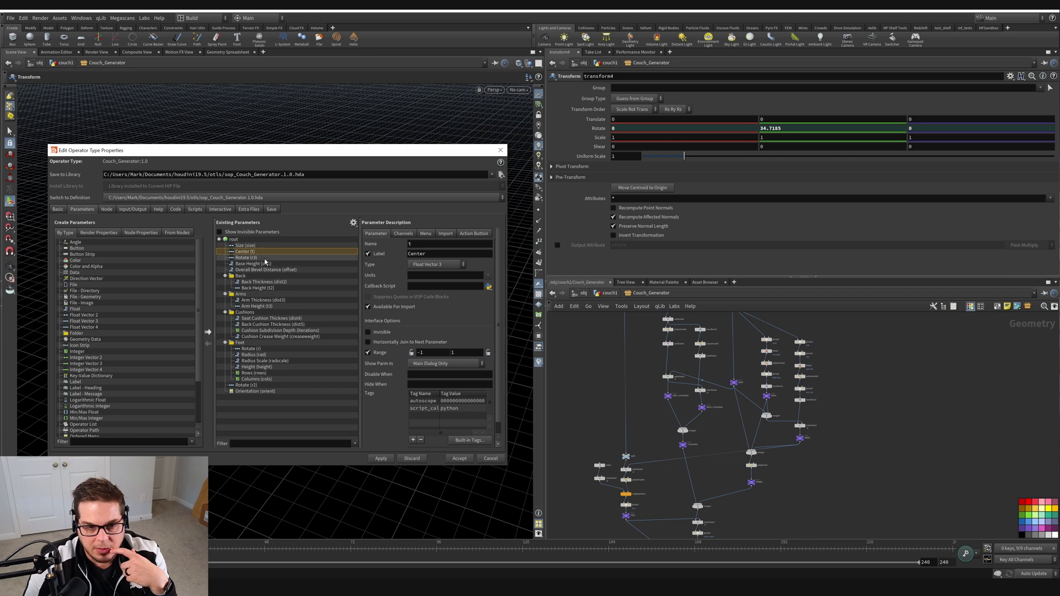
pyautogui.click(254, 251)
pyautogui.click(606, 293)
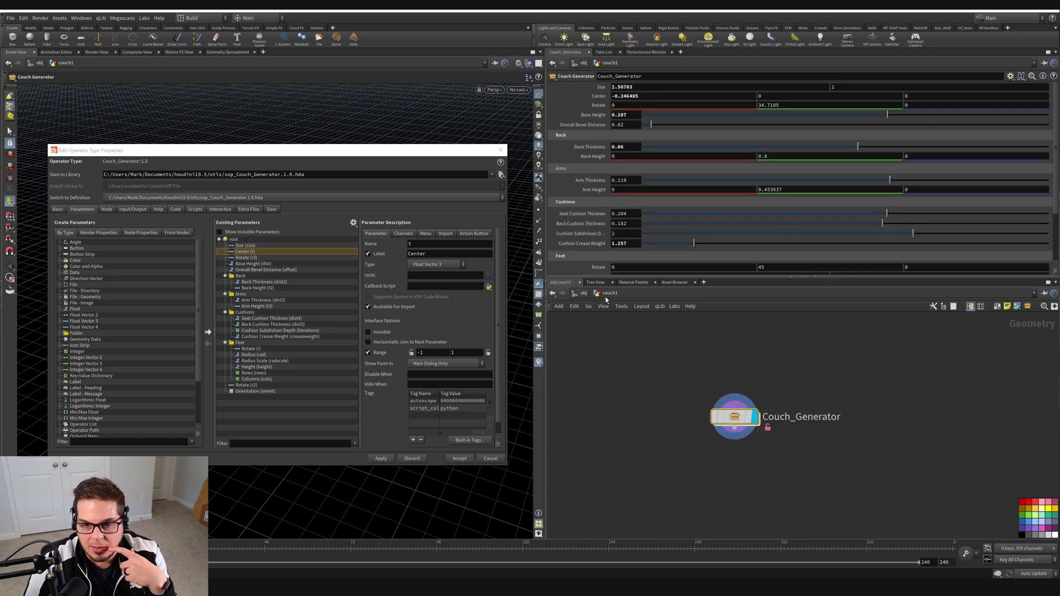
pyautogui.moveTo(685, 396); pyautogui.dragTo(826, 477)
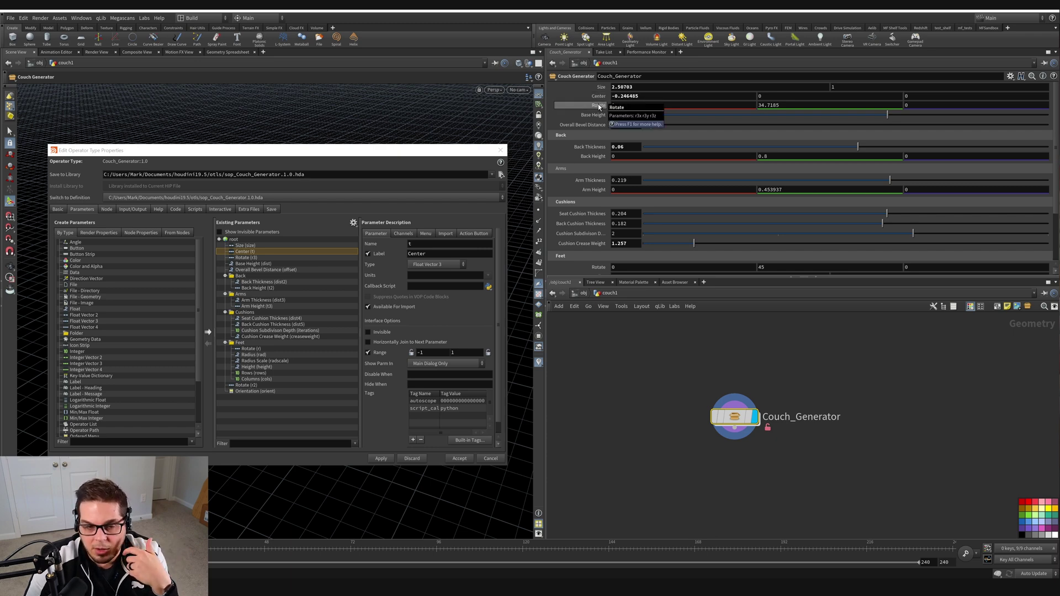
pyautogui.click(241, 257)
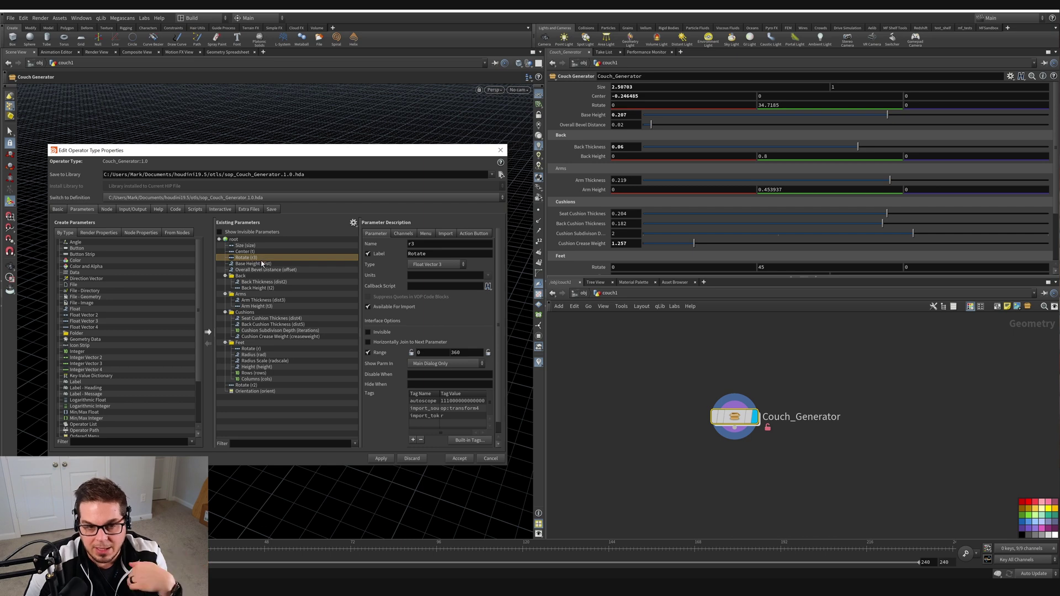
# - Check the parameter choices for the Grid_Transformer handle's rx binding, and accept and close the type properties
pyautogui.click(219, 210)
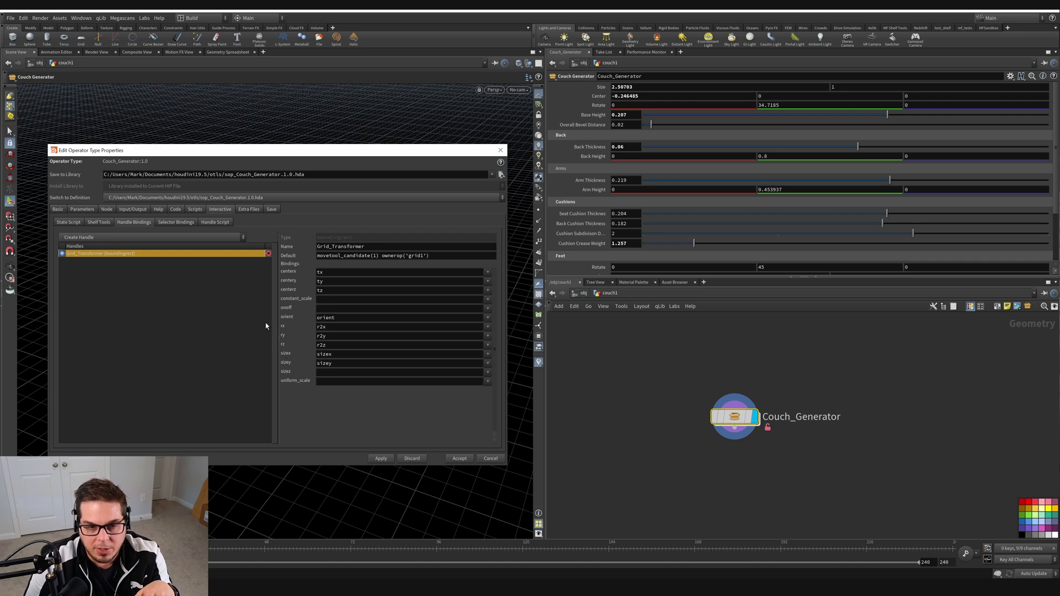
pyautogui.click(488, 327)
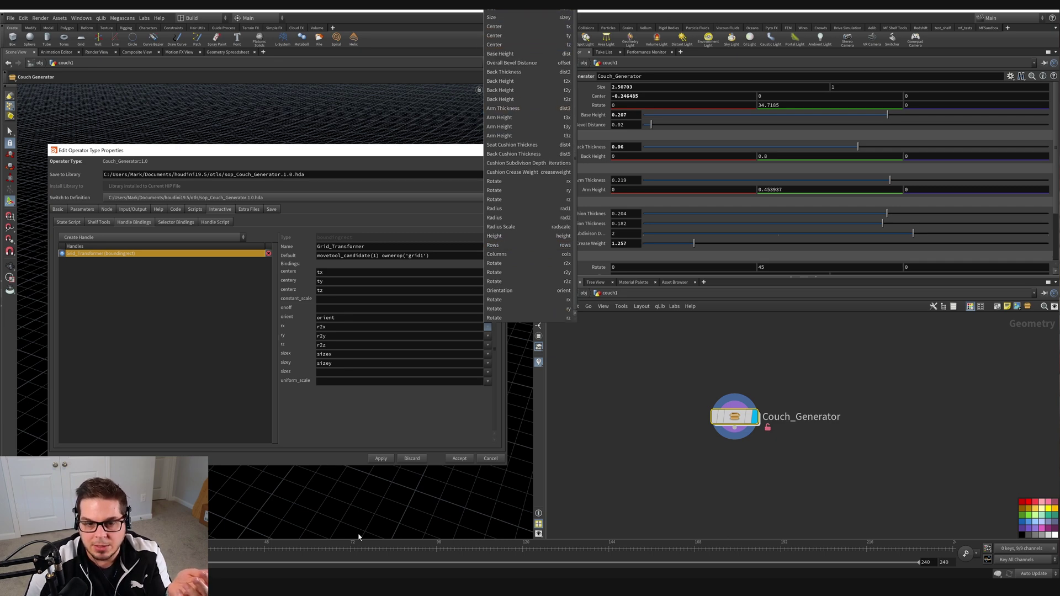
pyautogui.click(384, 414)
pyautogui.click(460, 458)
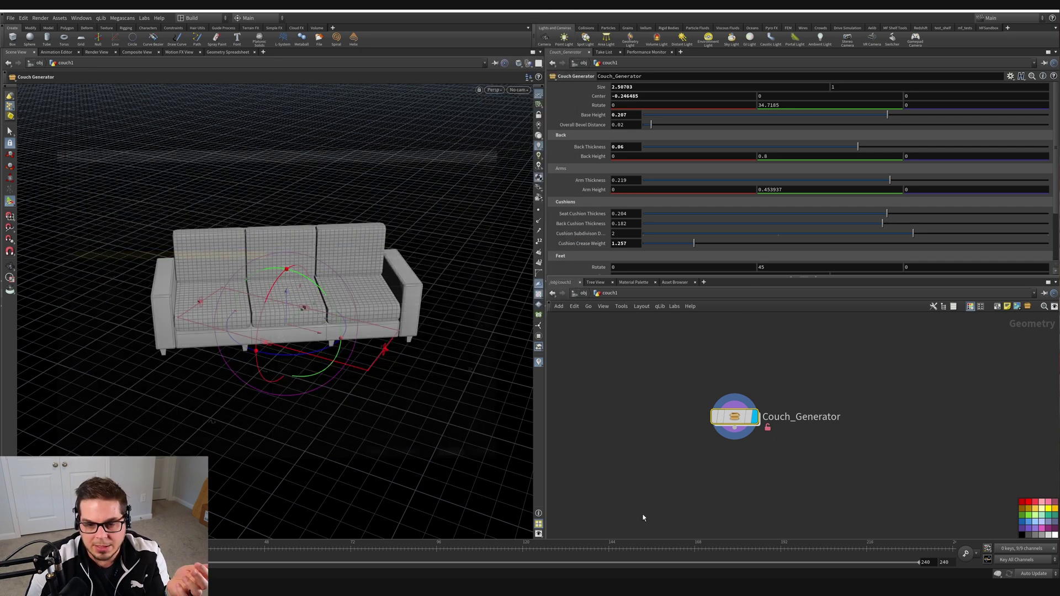
# - In the Couch_Generator type properties, bind the Grid_Transformer handle's rx, ry and rz to r3x, r3y and r3z, and accept
pyautogui.rightClick(733, 418)
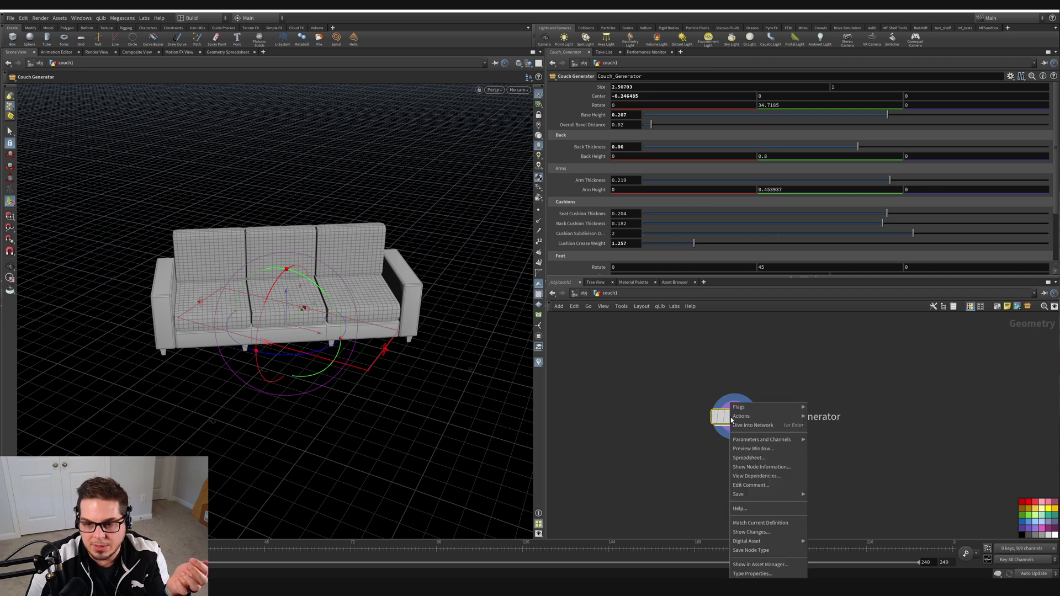
pyautogui.click(763, 575)
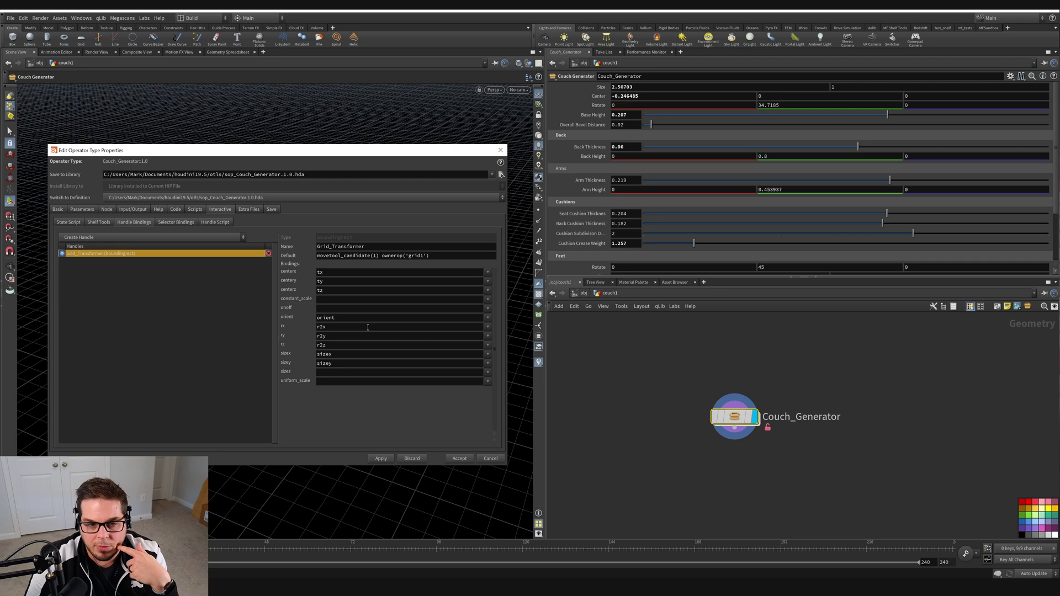
pyautogui.click(321, 327)
pyautogui.click(488, 328)
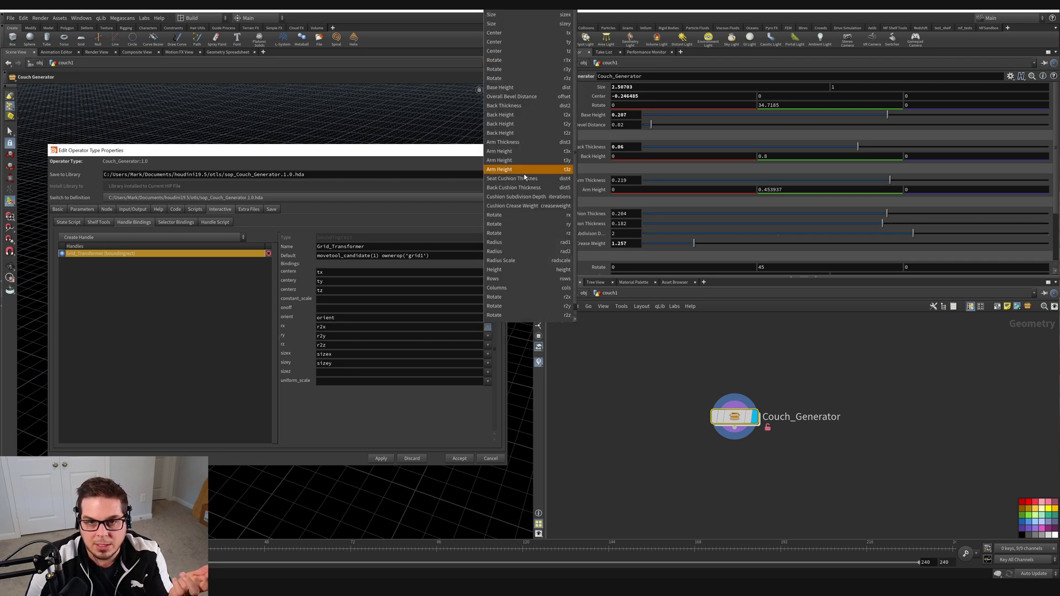
pyautogui.click(535, 58)
pyautogui.click(488, 341)
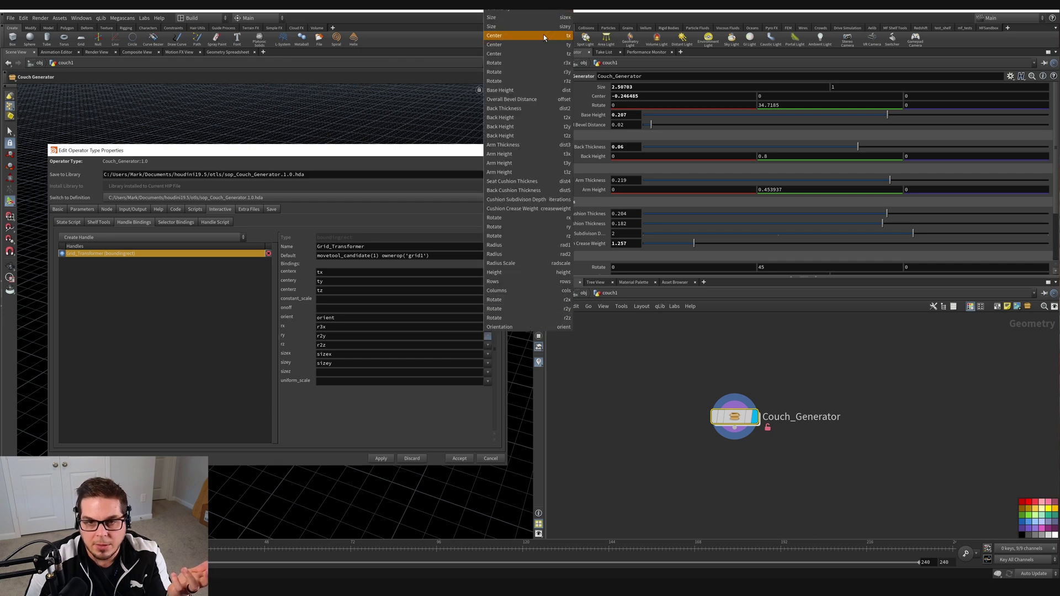
pyautogui.click(547, 74)
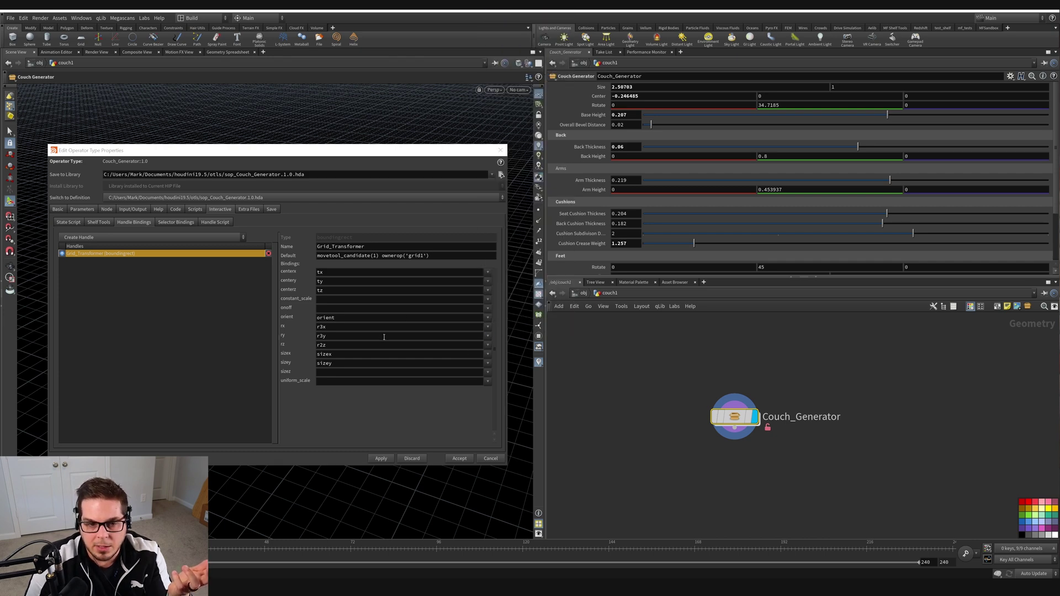
pyautogui.click(487, 345)
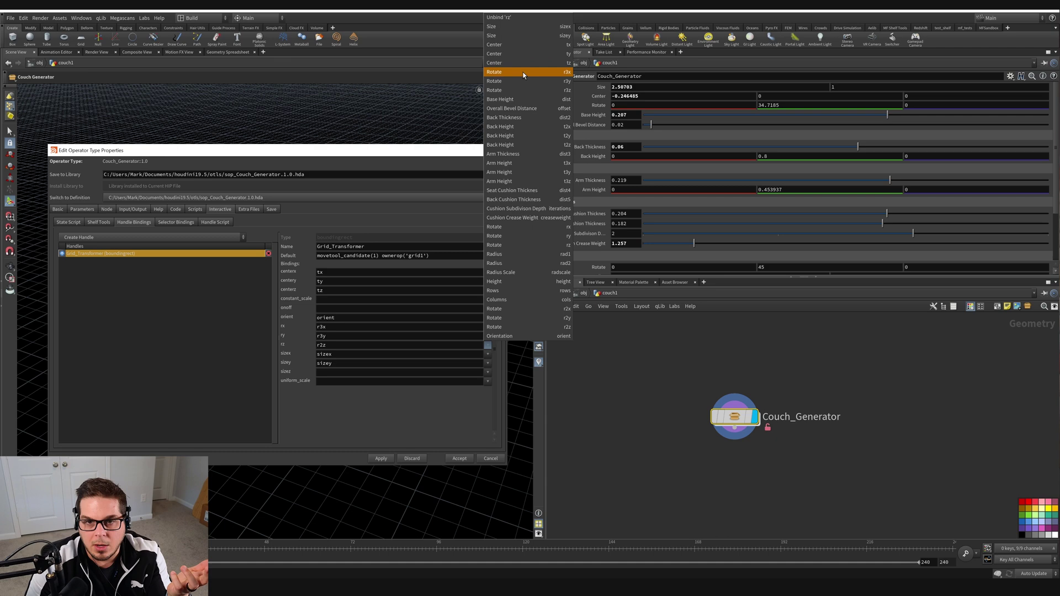
pyautogui.click(524, 90)
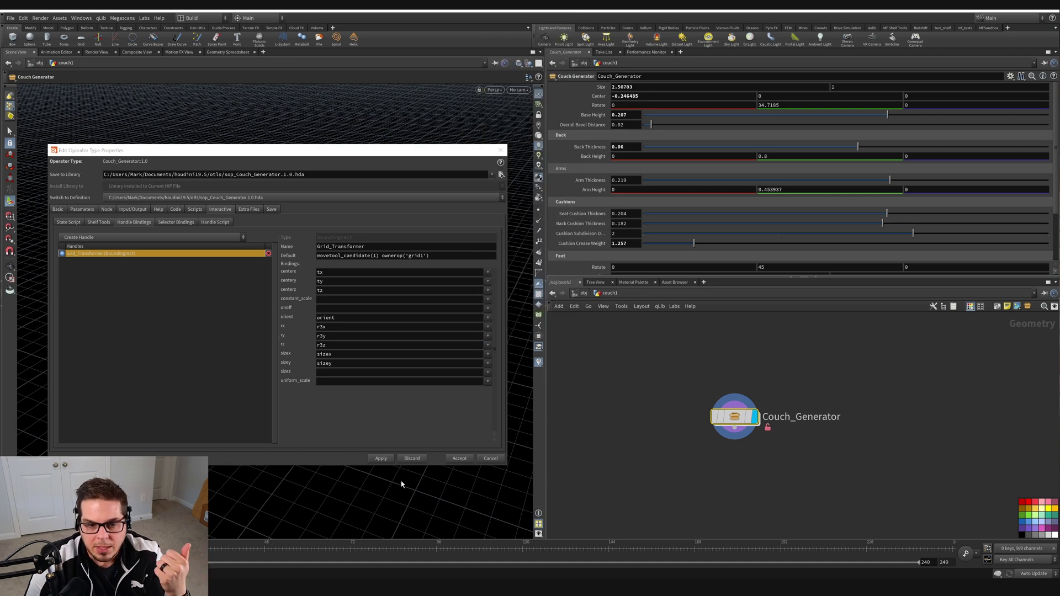
pyautogui.click(459, 458)
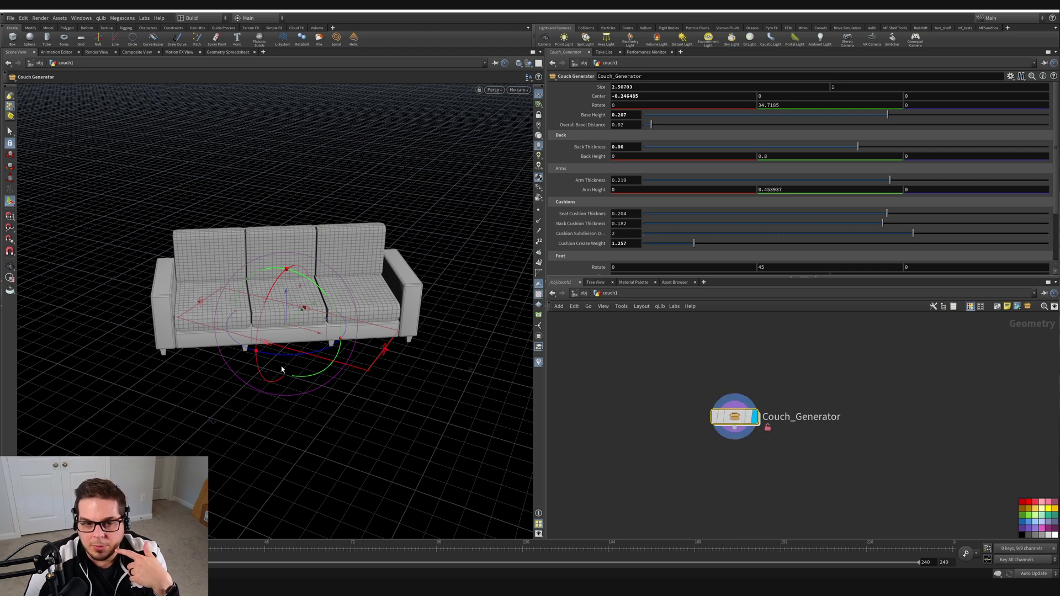
# - Reload the couch's viewport handle by adding and displaying a Box node beside Couch_Generator, and select and display Couch_Generator again
pyautogui.moveTo(282, 370)
pyautogui.mouseDown()
pyautogui.moveTo(336, 345)
pyautogui.moveTo(309, 376)
pyautogui.moveTo(301, 369)
pyautogui.mouseUp()
pyautogui.hotkey('ctrl', 'z')
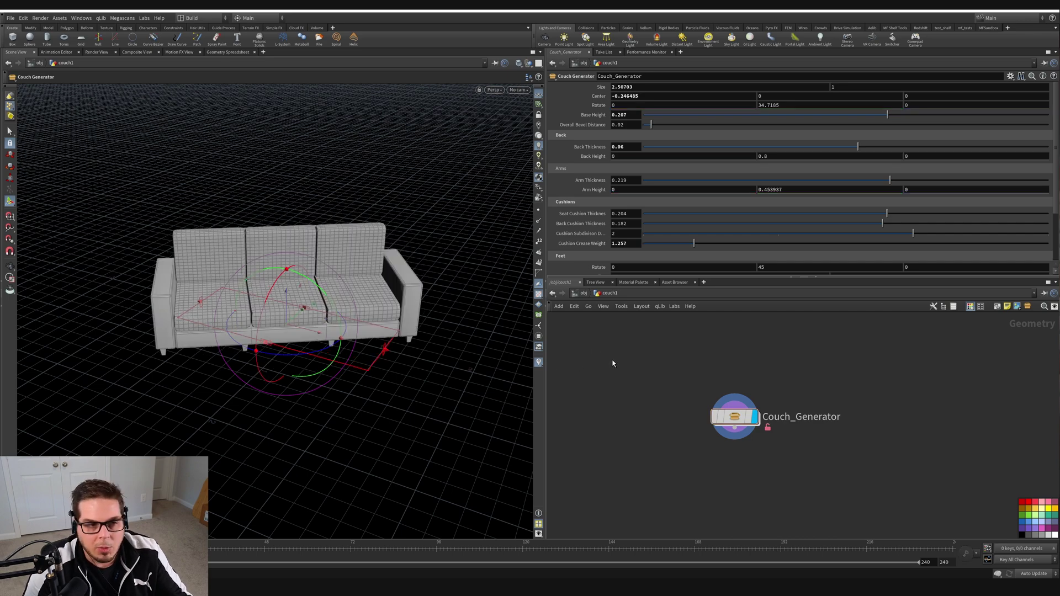
pyautogui.press('Tab')
pyautogui.write('bo')
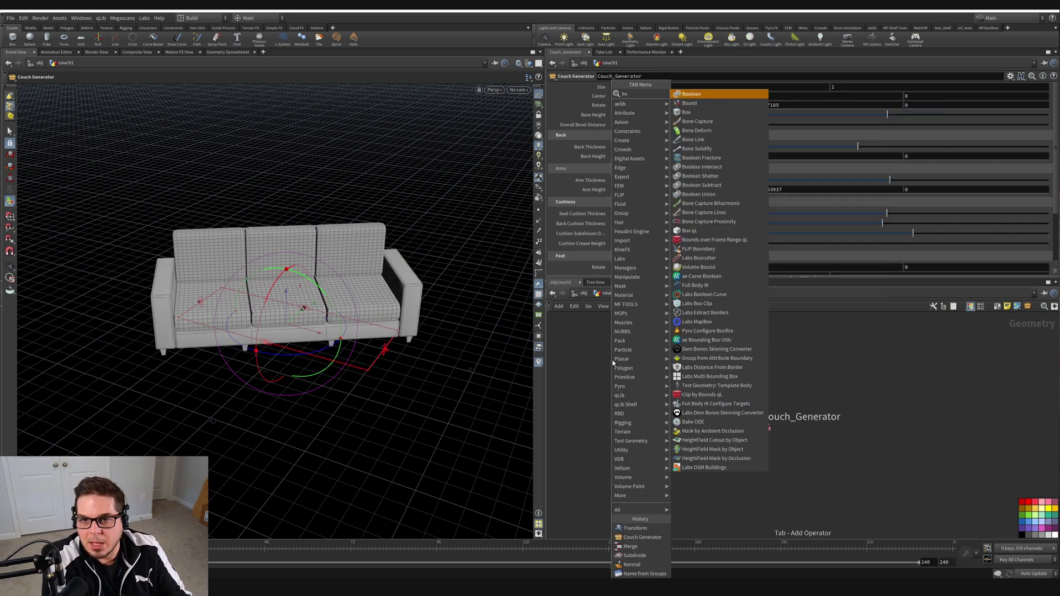
pyautogui.write('ok')
pyautogui.press('Escape')
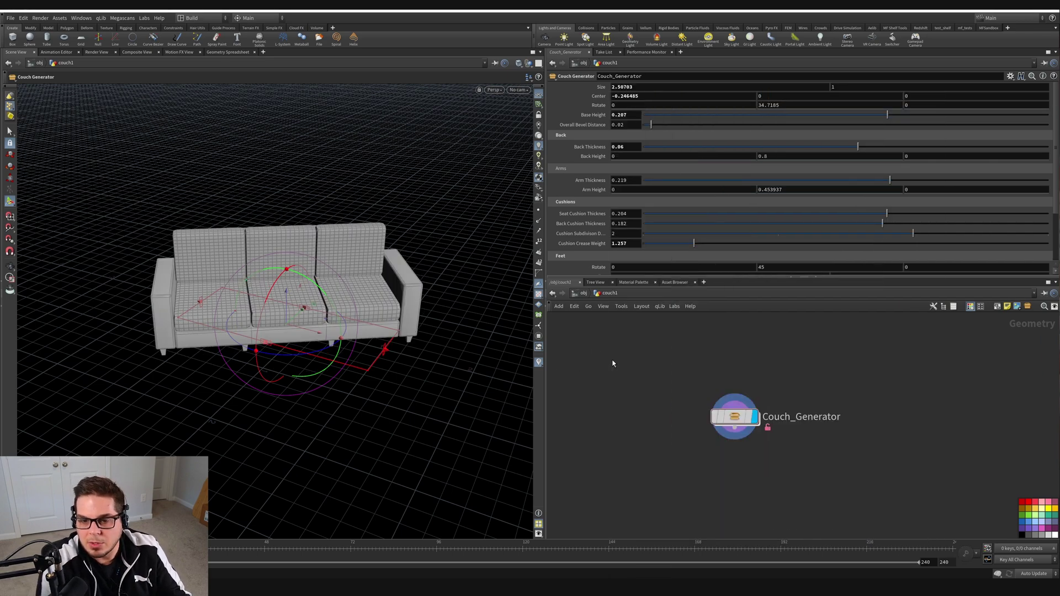
pyautogui.click(632, 411)
pyautogui.click(652, 417)
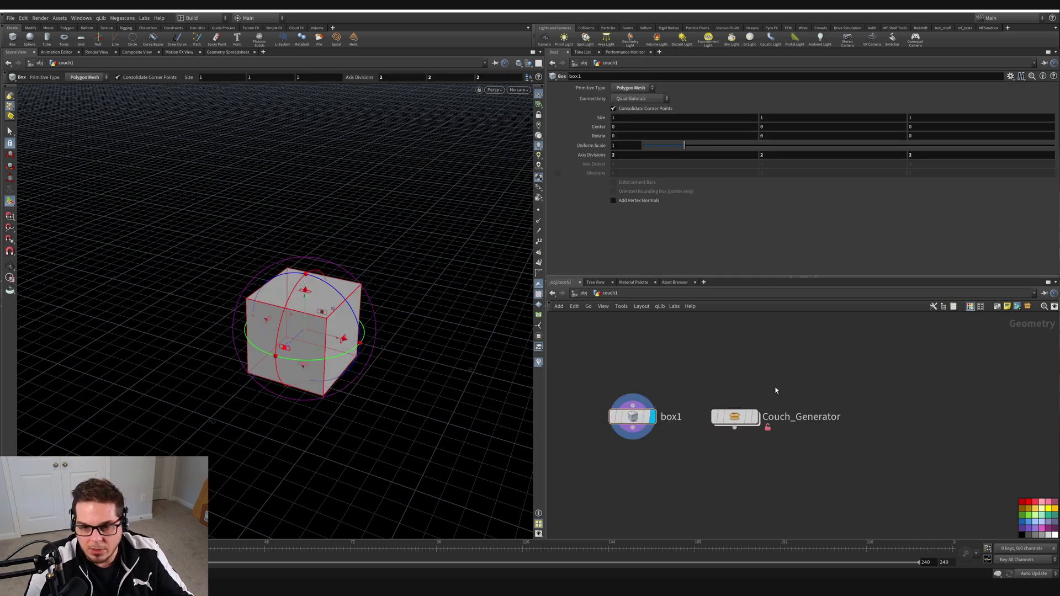
pyautogui.click(754, 417)
pyautogui.click(732, 417)
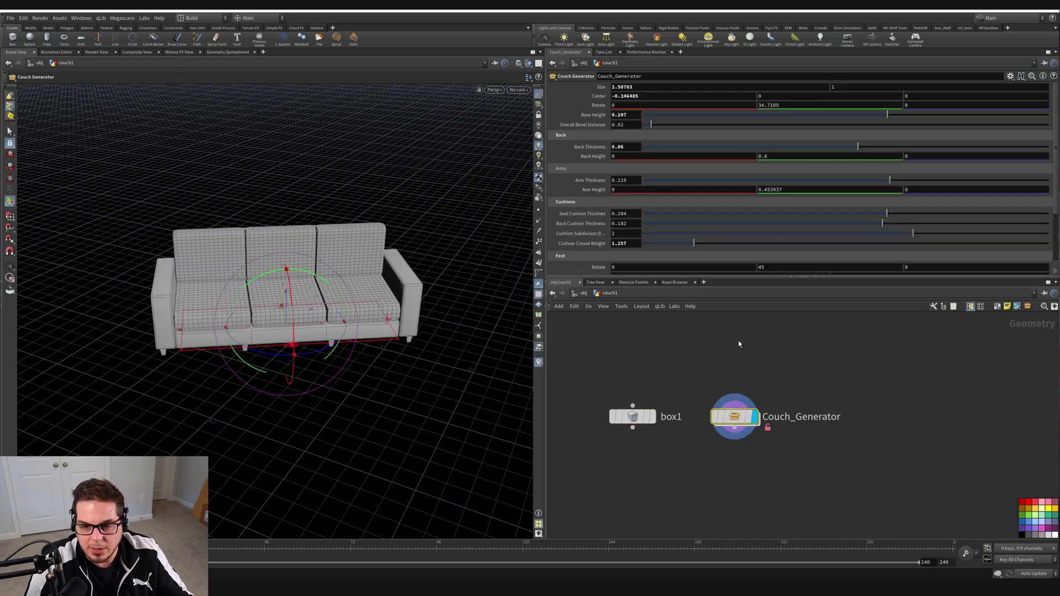
# - With the viewport handle, shrink the couch to an armchair about 0.76 wide and rotate it to about 48.1 degrees vertically
pyautogui.keyDown('alt'); pyautogui.moveTo(348, 227); pyautogui.dragTo(334, 276); pyautogui.keyUp('alt')
pyautogui.press('Return')
pyautogui.keyDown('alt'); pyautogui.moveTo(403, 292); pyautogui.dragTo(284, 276); pyautogui.keyUp('alt')
pyautogui.press('Escape')
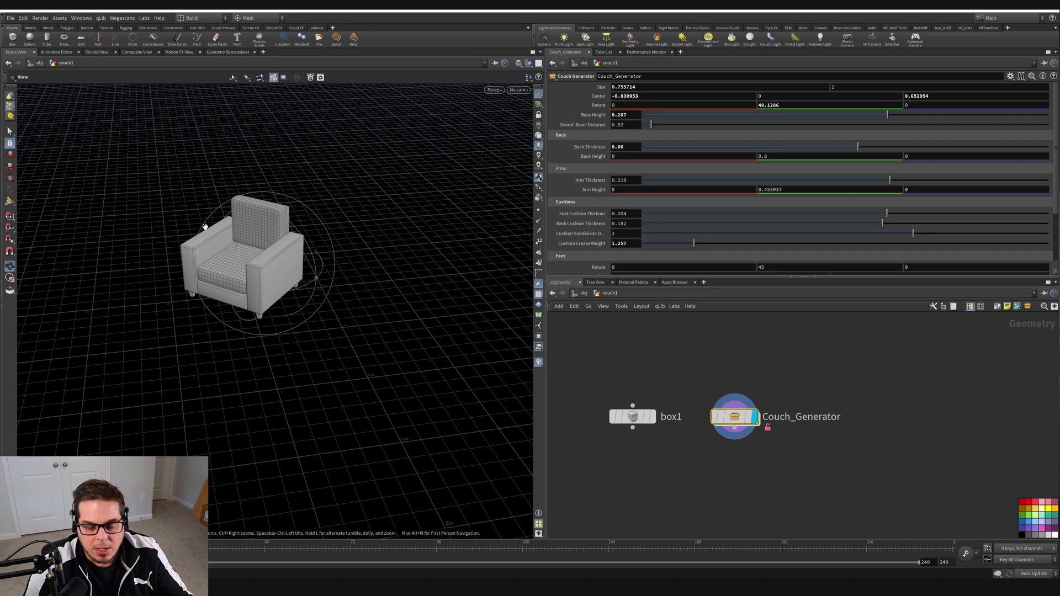
# - Adjust the armchair's width with the handle to about 0.7605, putting its center at about -0.829 in X and 0.650 in Z
pyautogui.moveTo(205, 226); pyautogui.dragTo(316, 358)
pyautogui.keyDown('alt'); pyautogui.moveTo(316, 358); pyautogui.dragTo(277, 359, button='right'); pyautogui.keyUp('alt')
pyautogui.keyDown('alt'); pyautogui.moveTo(276, 359); pyautogui.dragTo(315, 372); pyautogui.keyUp('alt')
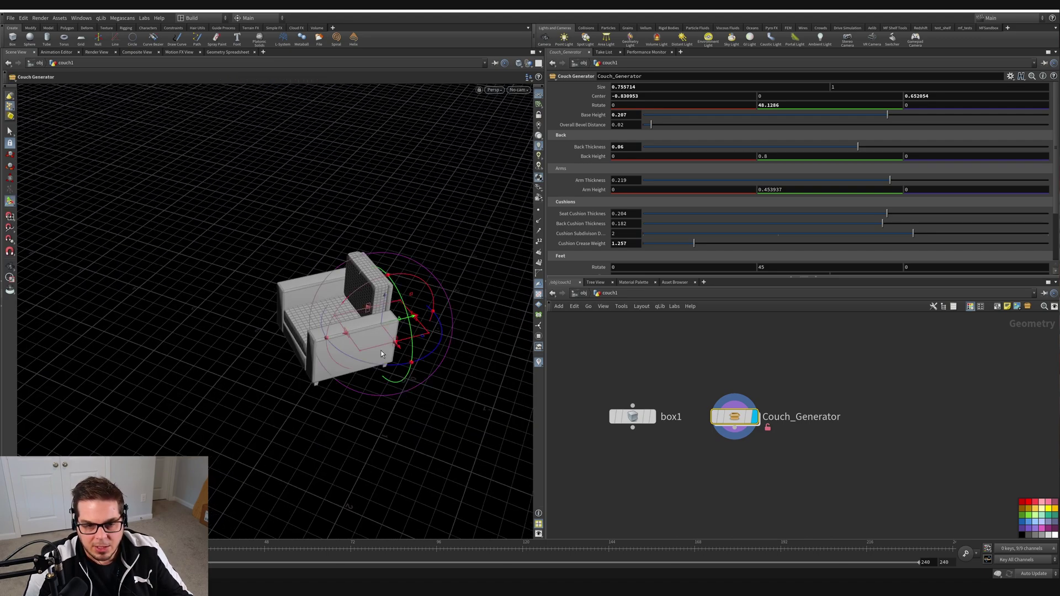
pyautogui.moveTo(401, 346); pyautogui.dragTo(423, 376)
pyautogui.moveTo(425, 330); pyautogui.dragTo(428, 335)
pyautogui.keyDown('alt'); pyautogui.moveTo(381, 362); pyautogui.dragTo(232, 405, button='right'); pyautogui.keyUp('alt')
pyautogui.keyDown('alt'); pyautogui.moveTo(232, 405); pyautogui.dragTo(353, 359); pyautogui.keyUp('alt')
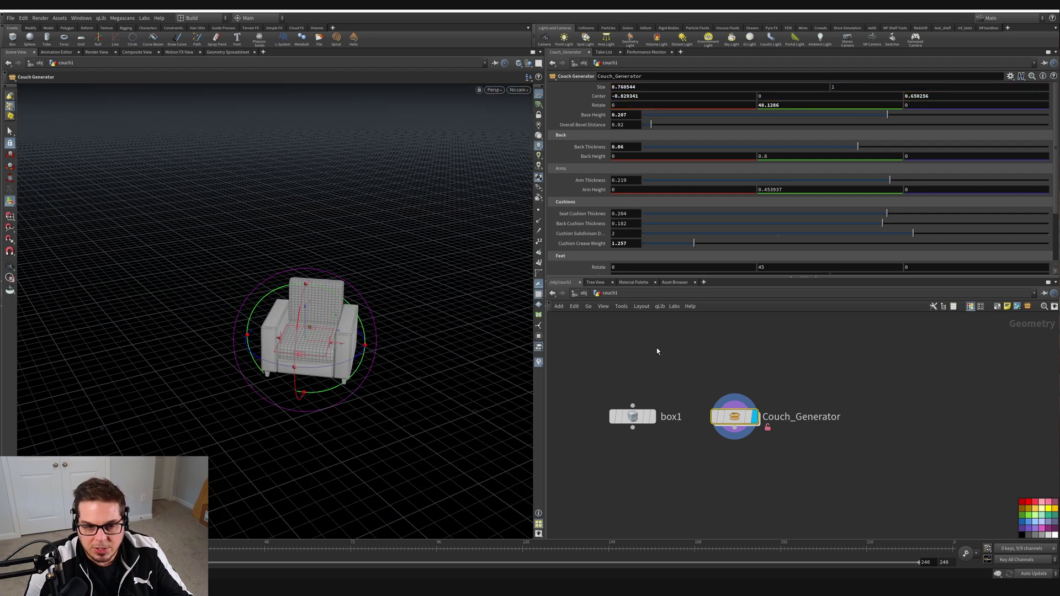
# - Inside Couch_Generator, compare the couch at merge5 with transform4's result, checking where the rotation pivot sits
pyautogui.doubleClick(735, 418)
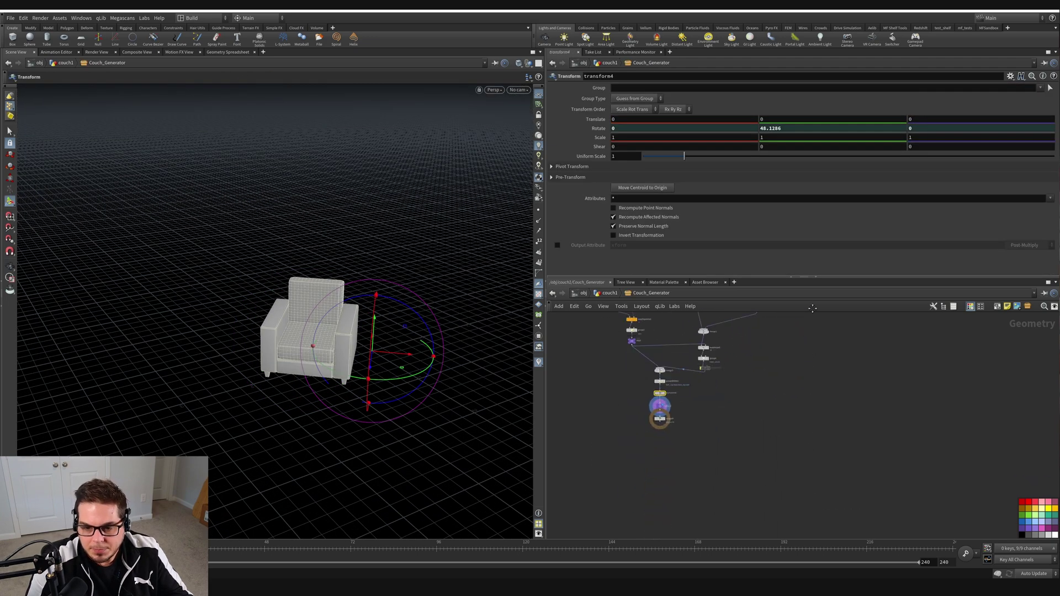
pyautogui.click(649, 372)
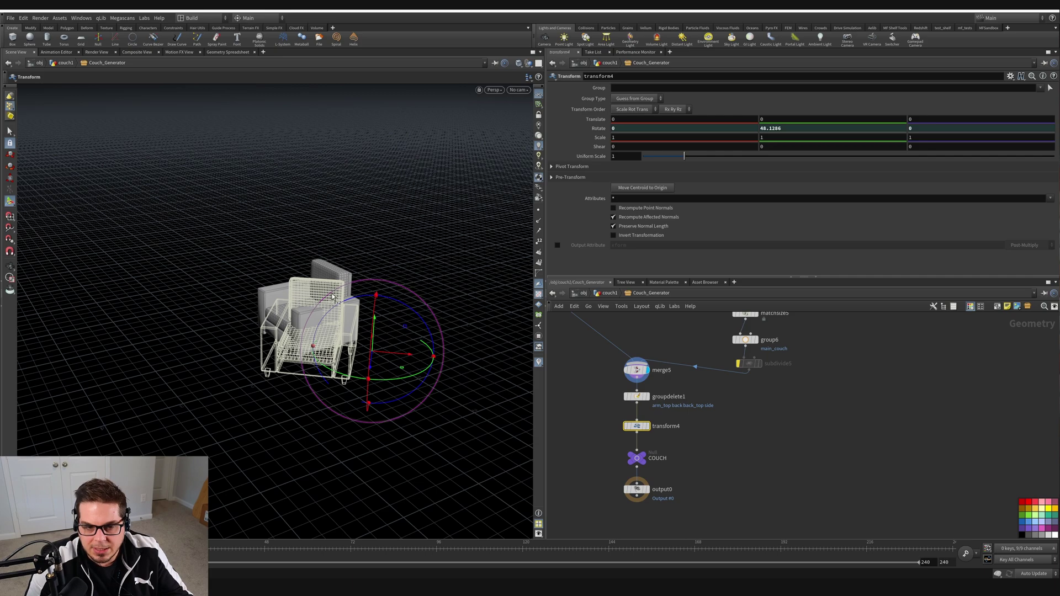
pyautogui.moveTo(420, 260); pyautogui.dragTo(346, 324)
pyautogui.press('Return')
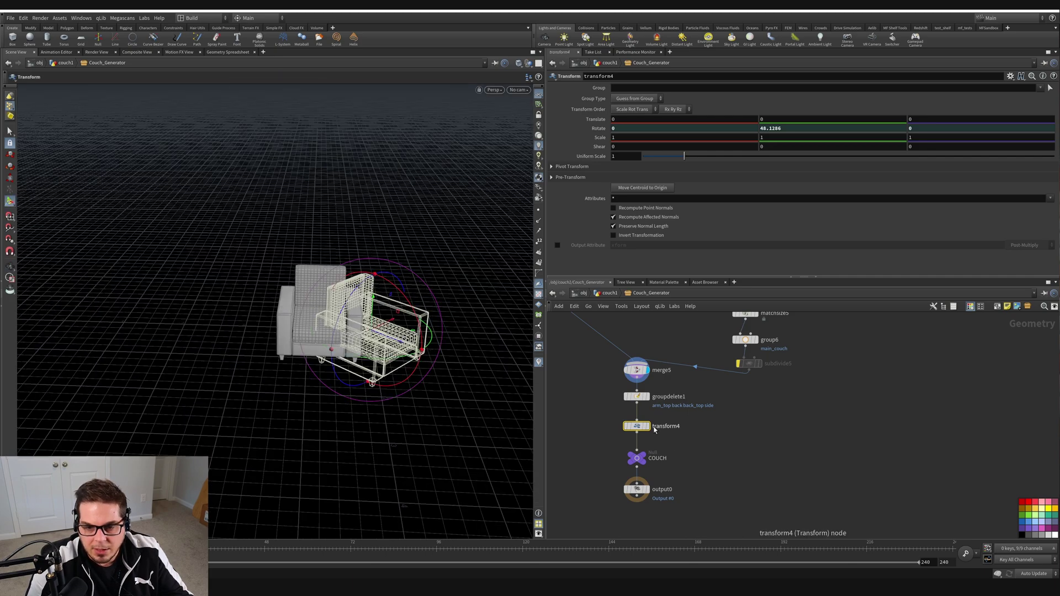
pyautogui.click(645, 427)
pyautogui.press('space')
pyautogui.moveTo(312, 318); pyautogui.dragTo(351, 337)
pyautogui.moveTo(397, 292); pyautogui.dragTo(332, 325, button='middle')
pyautogui.moveTo(332, 325); pyautogui.dragTo(337, 348)
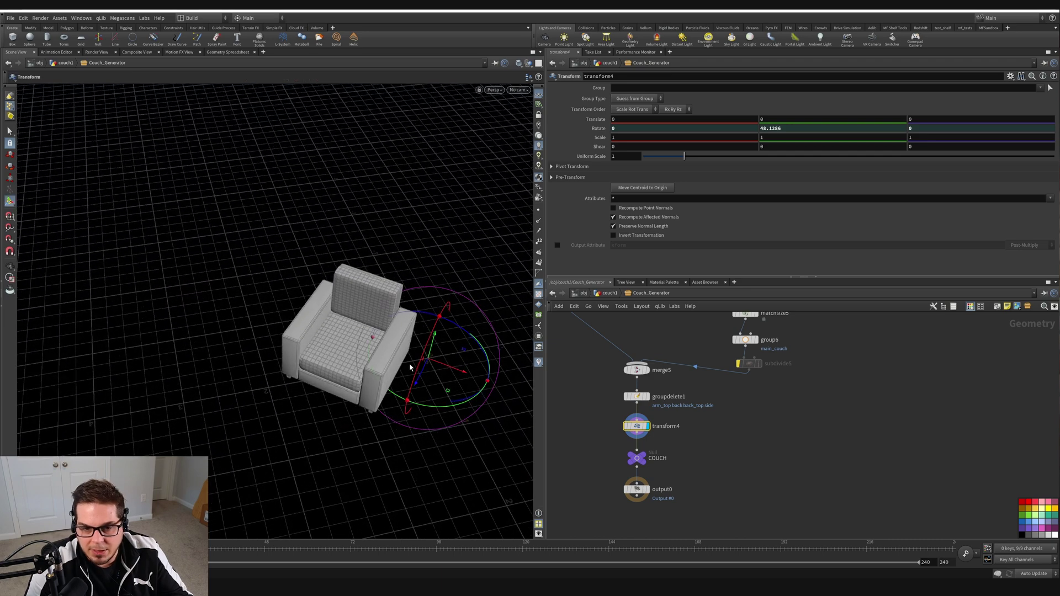
# - Examine grid1 and its handle's pivot, and return to transform4 with the COUCH null displayed
pyautogui.scroll(-6, 755, 386)
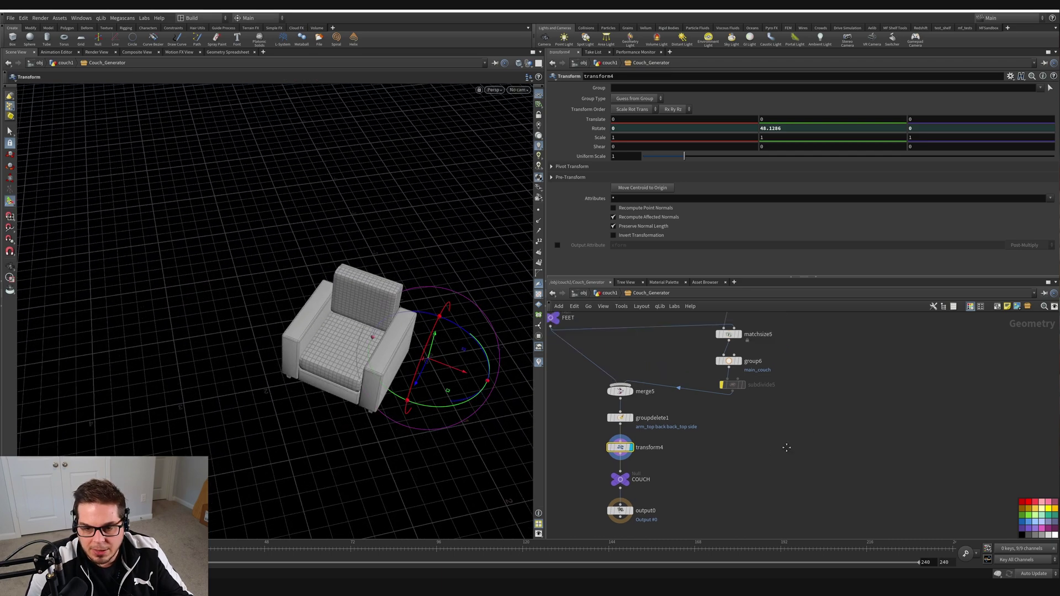
pyautogui.scroll(6, 705, 409)
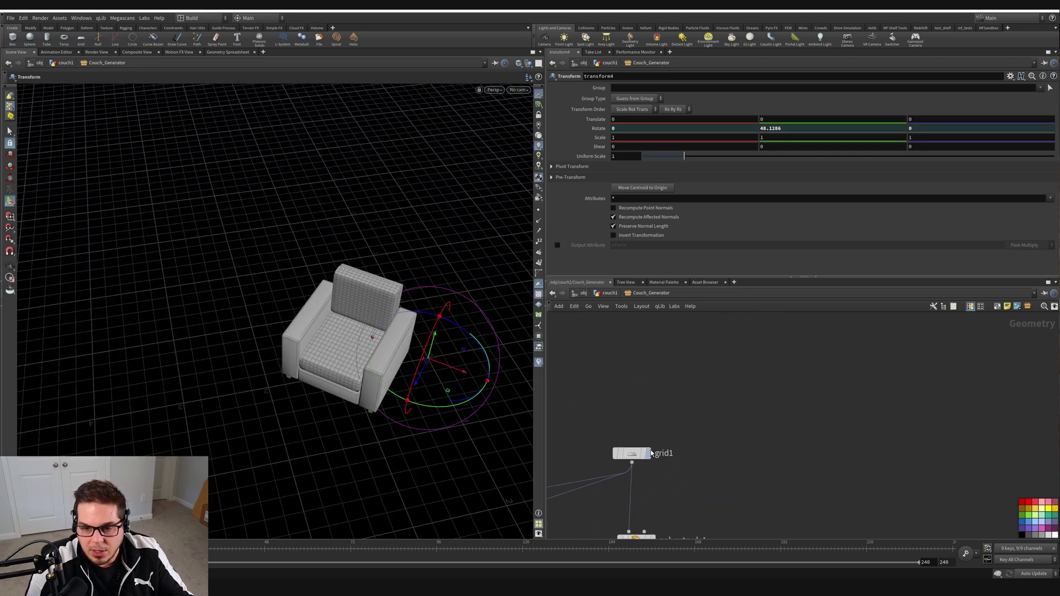
pyautogui.click(642, 454)
pyautogui.click(637, 455)
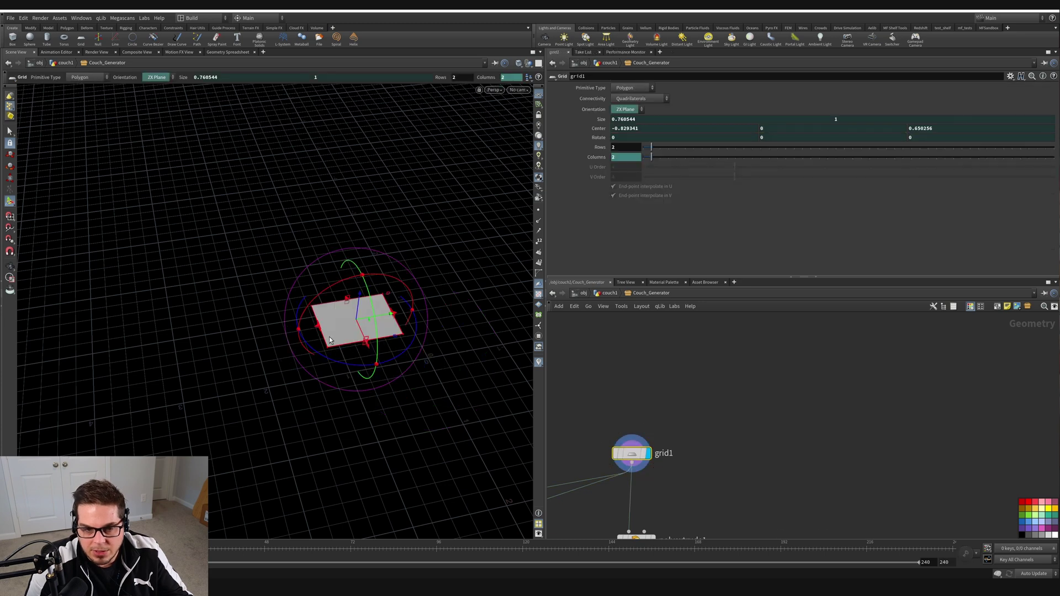
pyautogui.scroll(-5, 823, 344)
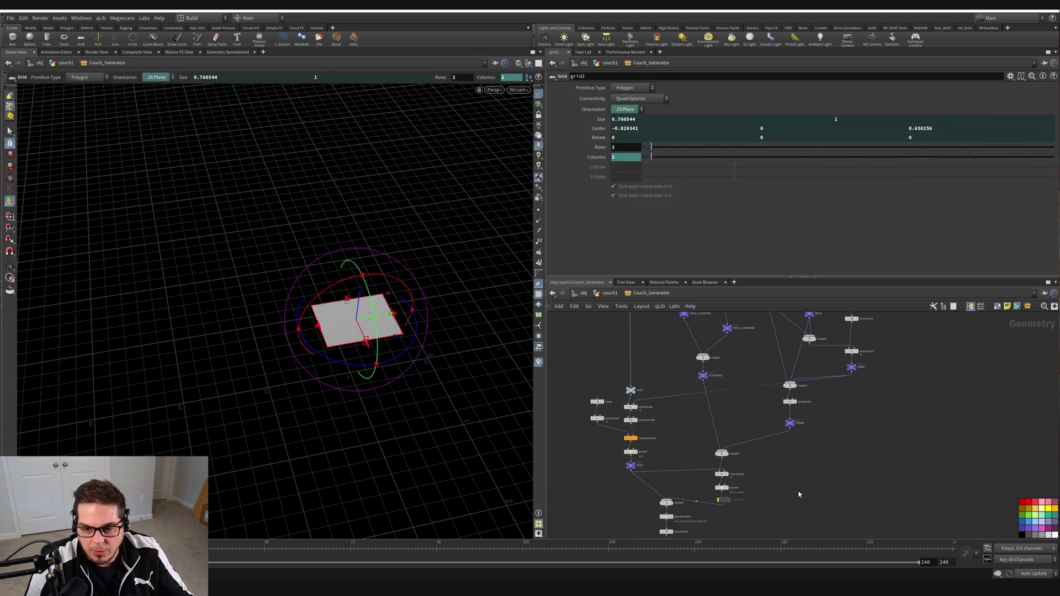
pyautogui.moveTo(799, 495); pyautogui.dragTo(821, 369, button='middle')
pyautogui.scroll(5, 689, 480)
pyautogui.moveTo(736, 365); pyautogui.dragTo(703, 425, button='middle')
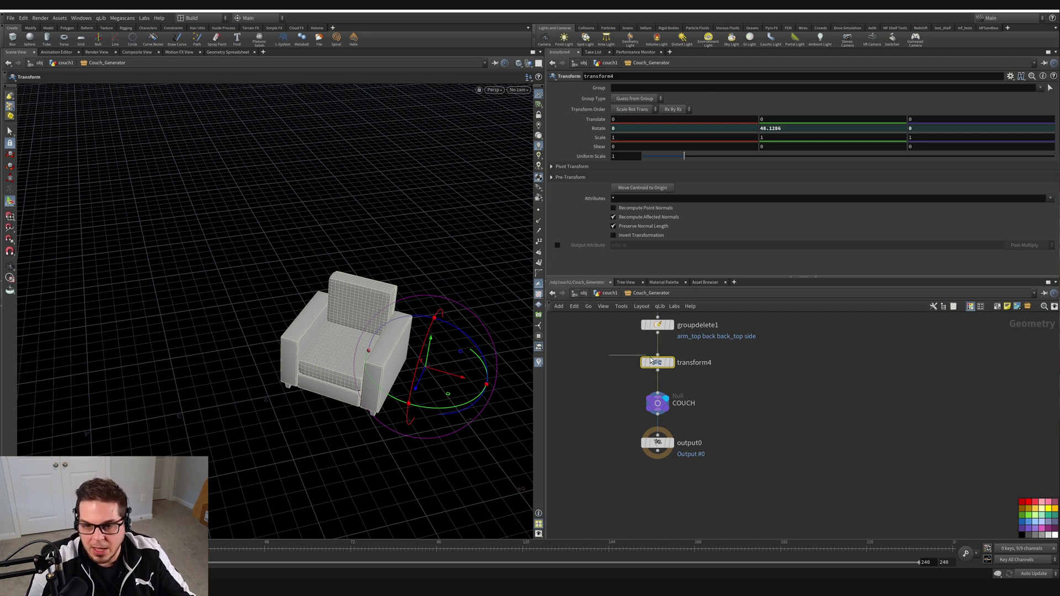
# - Set transform4's Pivot Translate X to the expression centroid(0, 0), and copy the expression
pyautogui.click(556, 167)
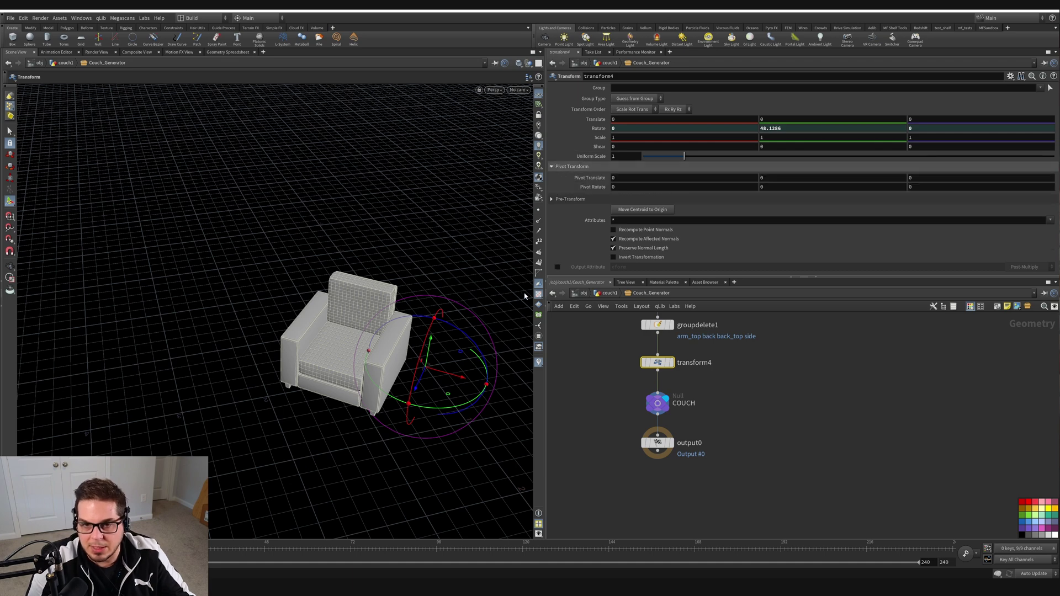
pyautogui.click(621, 178)
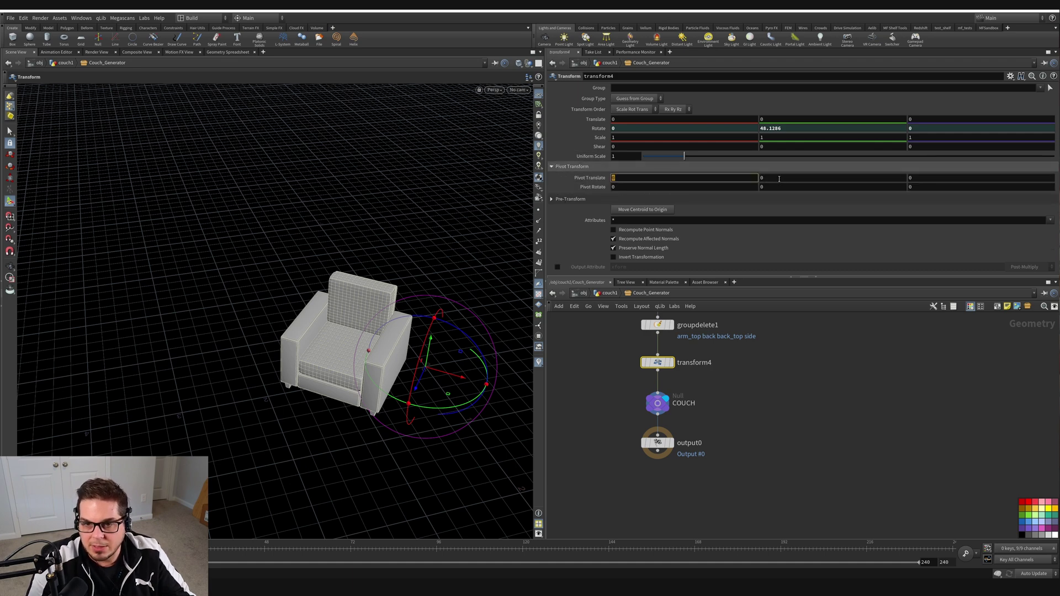
pyautogui.click(782, 179)
pyautogui.click(705, 179)
pyautogui.click(784, 178)
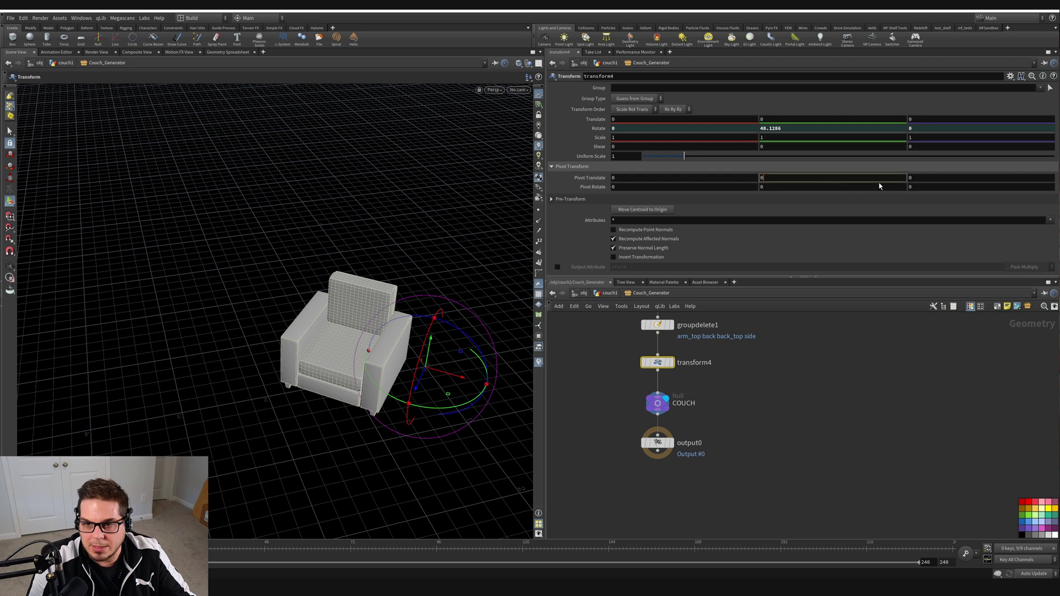
pyautogui.click(827, 203)
pyautogui.click(912, 178)
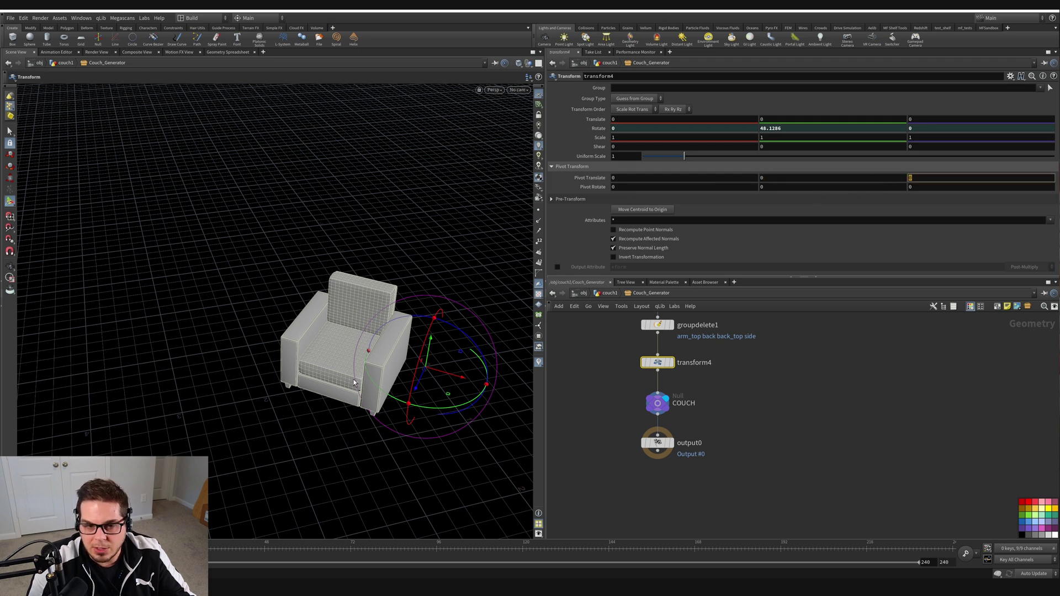
pyautogui.click(619, 180)
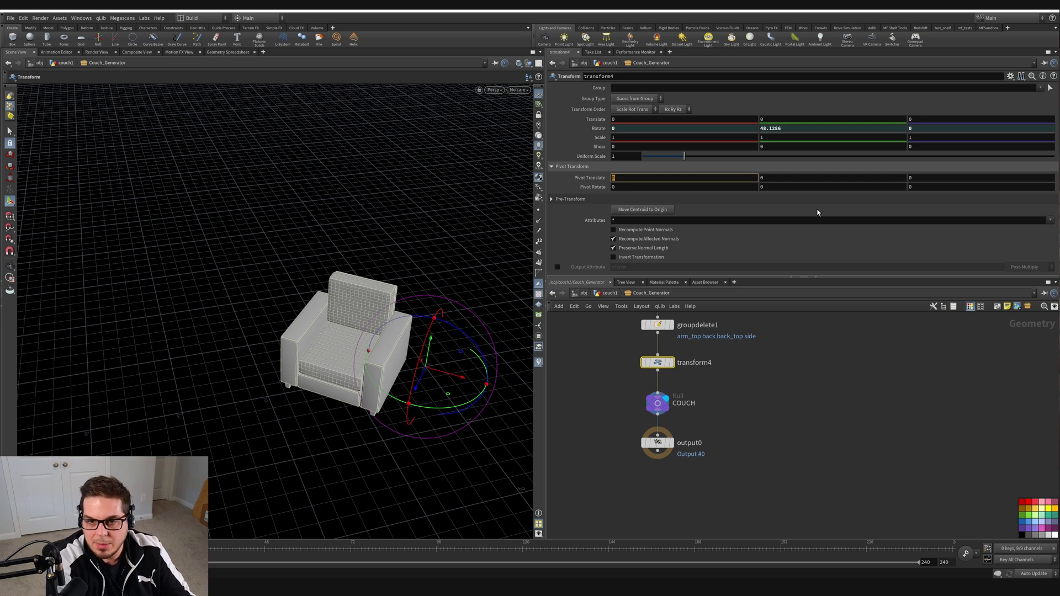
pyautogui.write('centroid(0, 0')
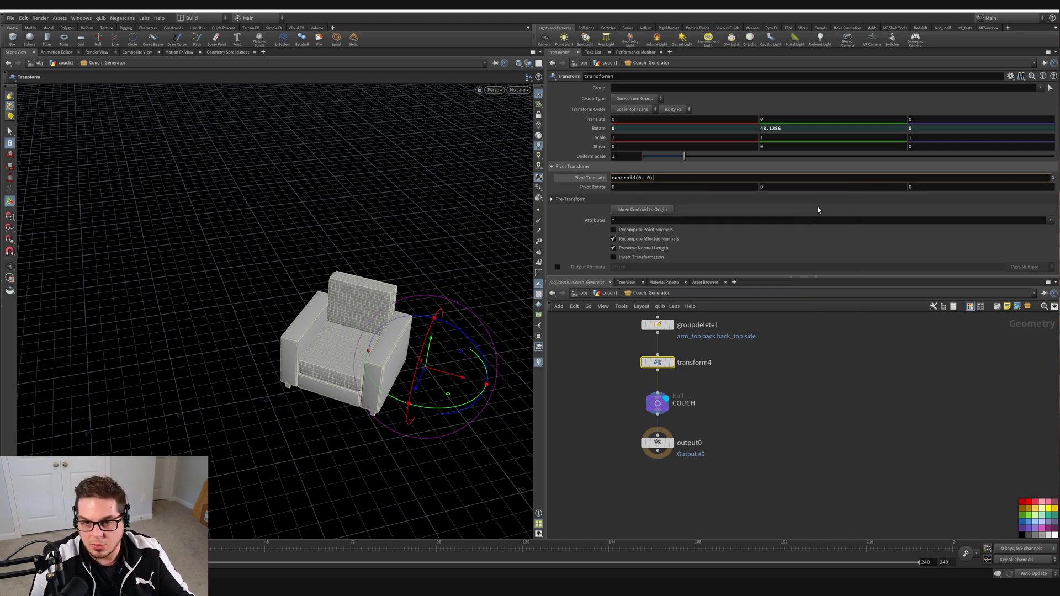
pyautogui.hotkey('ctrl', 'a')
pyautogui.hotkey('ctrl', 'c')
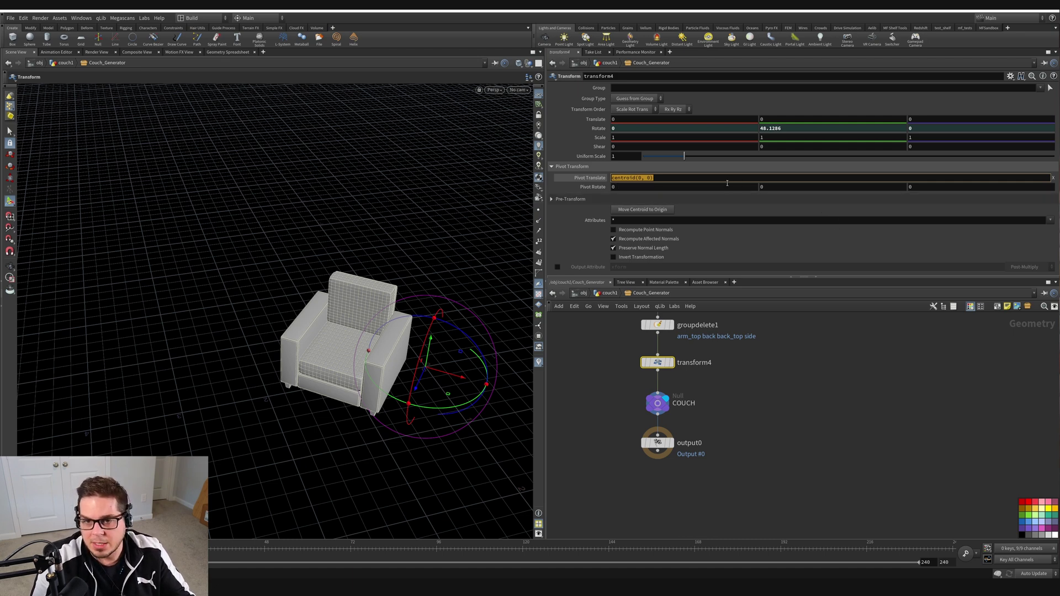
pyautogui.press('Tab')
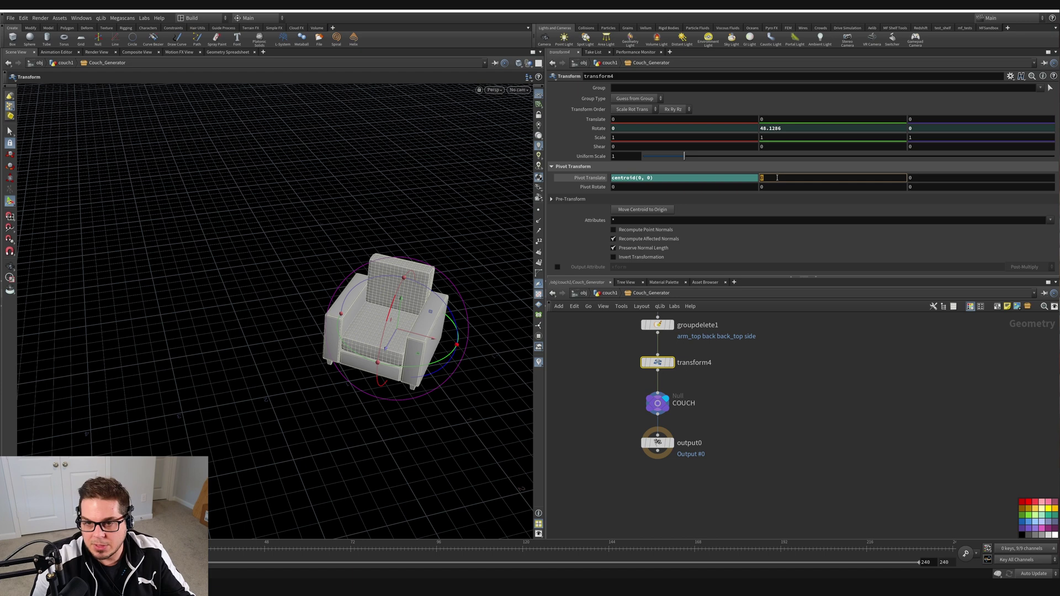
# - Set transform4's Pivot Translate Y to centroid(0, 1) and Pivot Translate Z to centroid(0, 2)
pyautogui.hotkey('ctrl', 'v')
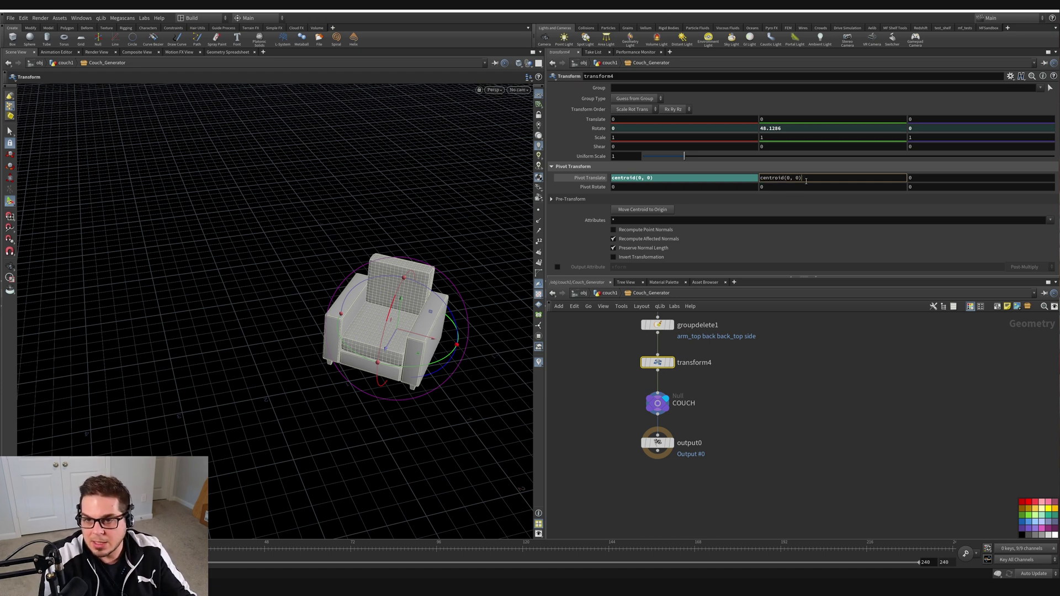
pyautogui.press('BackSpace')
pyautogui.write('1')
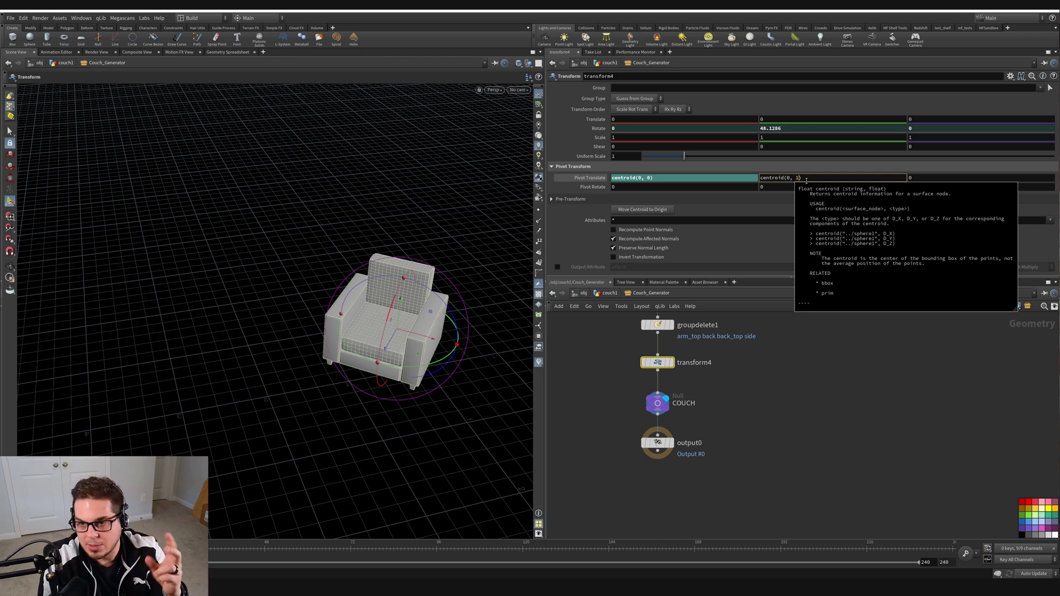
pyautogui.press('Return')
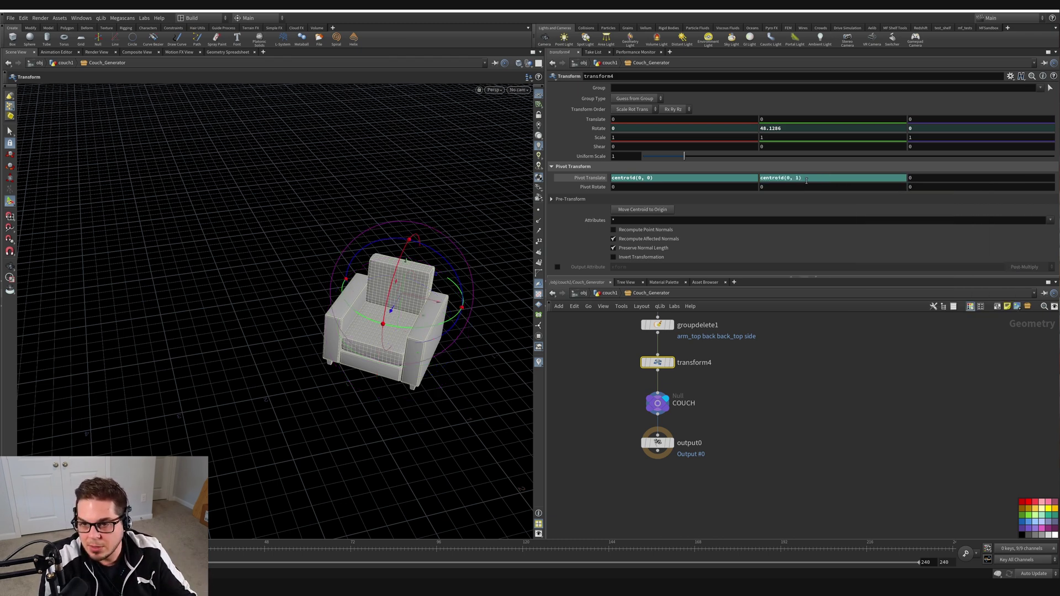
pyautogui.click(918, 177)
pyautogui.hotkey('ctrl', 'v')
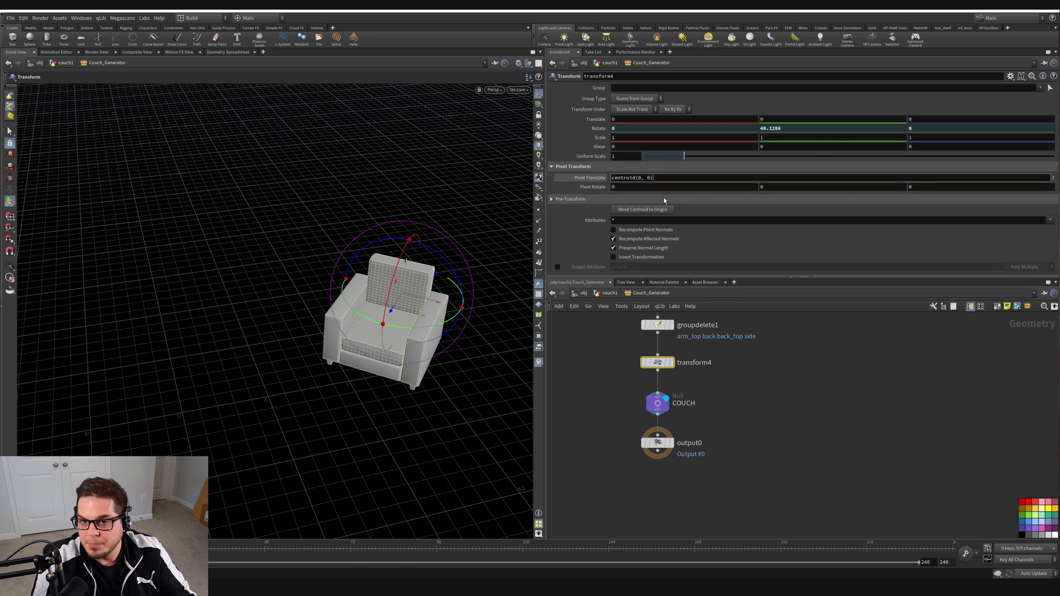
pyautogui.write('3')
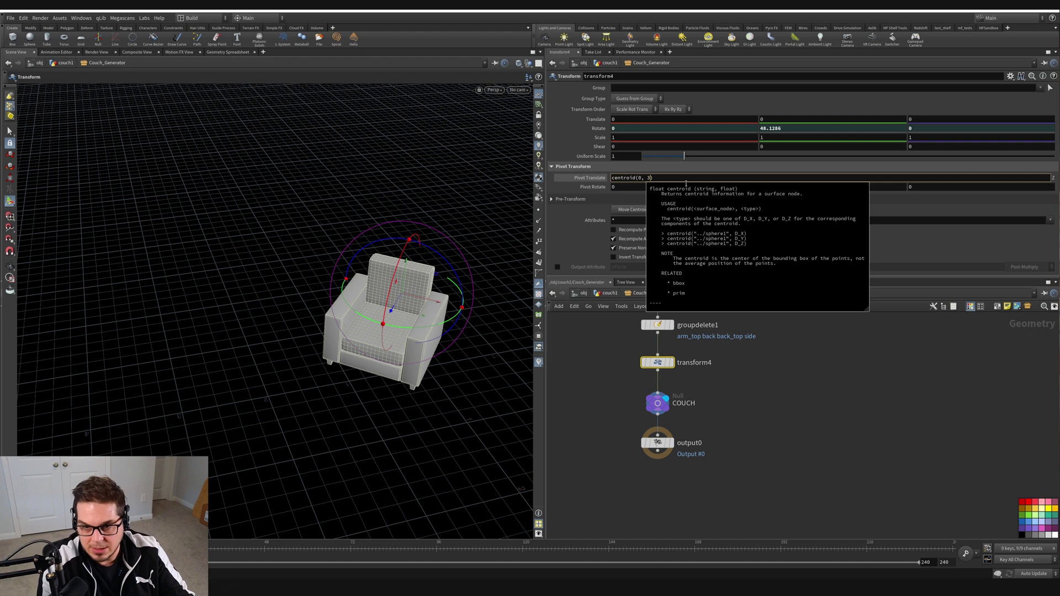
pyautogui.press('Return')
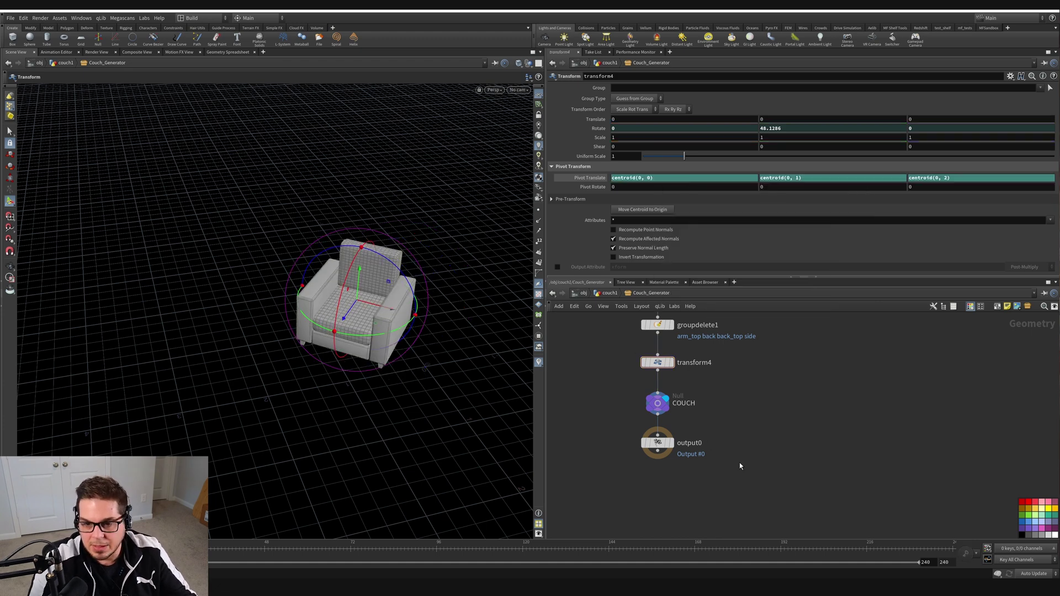
# - Back in couch1, use the couch's handle to set its width to about 2.219, Y rotation to about 67.6 and center to about 0.573, 0, 2.396
pyautogui.press('u')
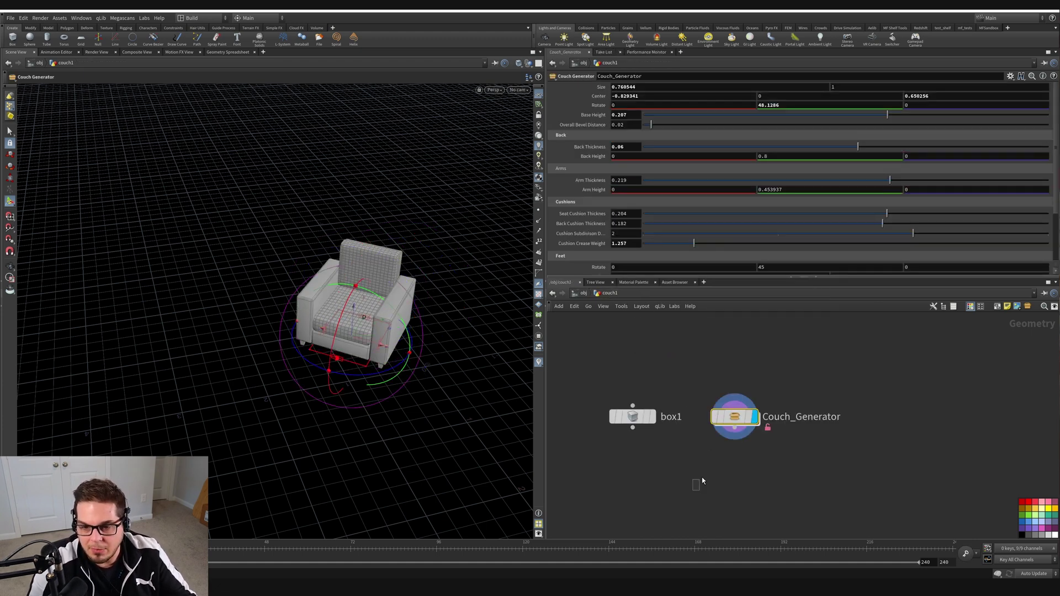
pyautogui.moveTo(388, 377); pyautogui.dragTo(502, 341)
pyautogui.keyDown('alt'); pyautogui.moveTo(430, 337); pyautogui.dragTo(365, 350, button='right'); pyautogui.keyUp('alt')
pyautogui.keyDown('alt'); pyautogui.moveTo(365, 350); pyautogui.dragTo(429, 379); pyautogui.keyUp('alt')
pyautogui.keyDown('alt'); pyautogui.moveTo(428, 379); pyautogui.dragTo(342, 398, button='middle'); pyautogui.keyUp('alt')
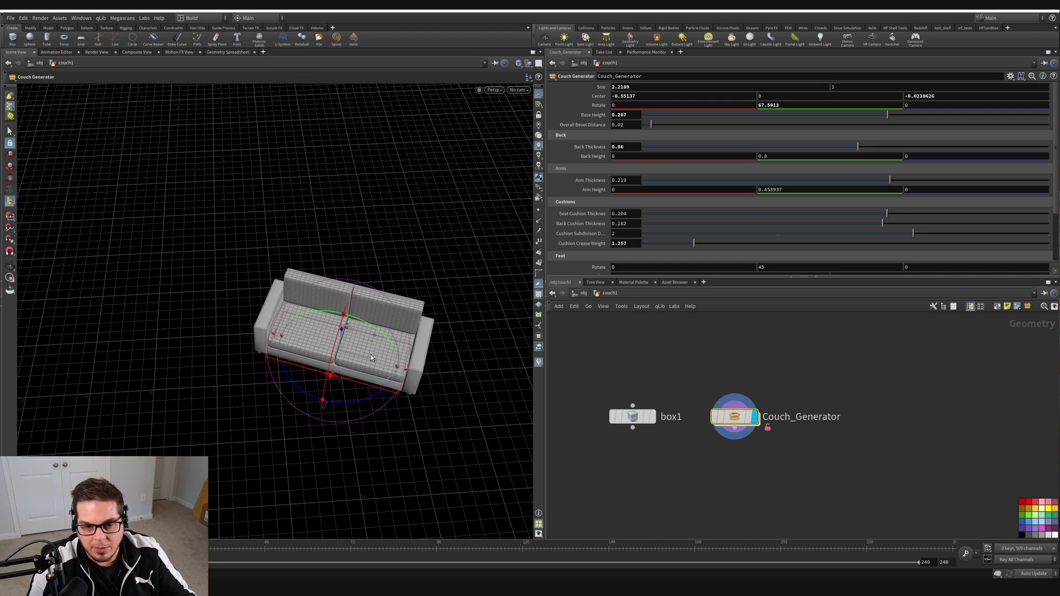
pyautogui.keyDown('alt'); pyautogui.moveTo(370, 347); pyautogui.dragTo(243, 345); pyautogui.keyUp('alt')
pyautogui.keyDown('alt'); pyautogui.moveTo(213, 401); pyautogui.dragTo(215, 386); pyautogui.keyUp('alt')
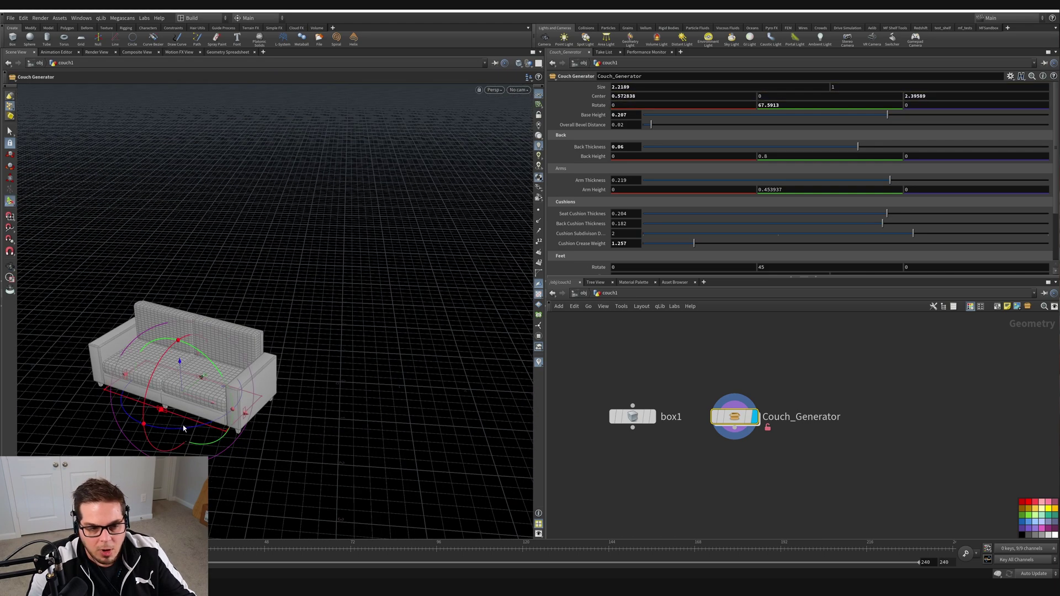
# - Rotate the couch with its handle to about 146.3 in Y and resize it to about 2.714 by 0.807, centered at about 0.410, 0, 0.382
pyautogui.moveTo(185, 430); pyautogui.dragTo(311, 405)
pyautogui.keyDown('alt'); pyautogui.moveTo(121, 430); pyautogui.dragTo(214, 391, button='middle'); pyautogui.keyUp('alt')
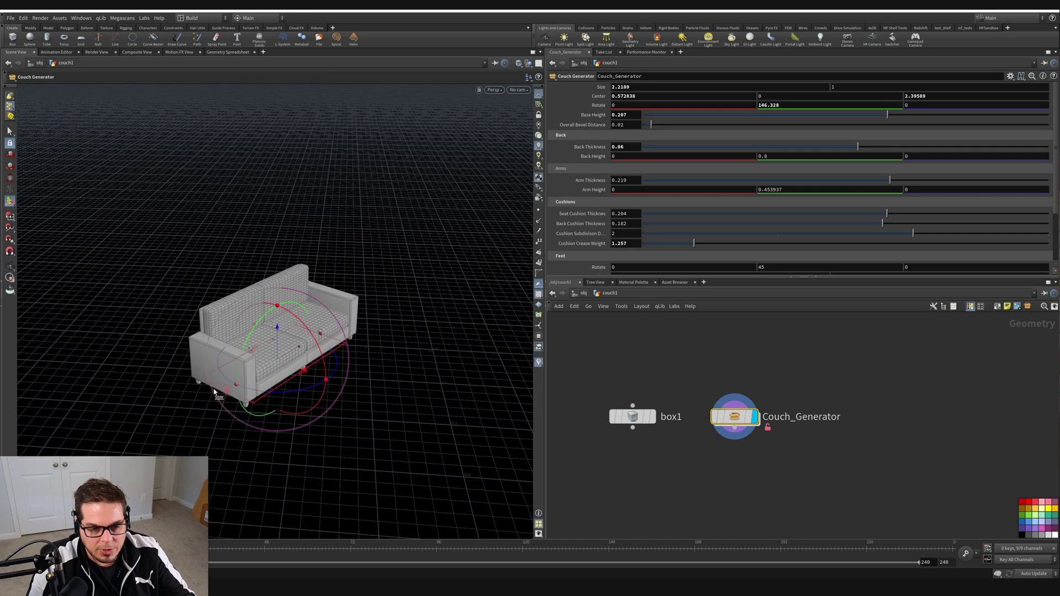
pyautogui.moveTo(226, 392); pyautogui.dragTo(148, 420)
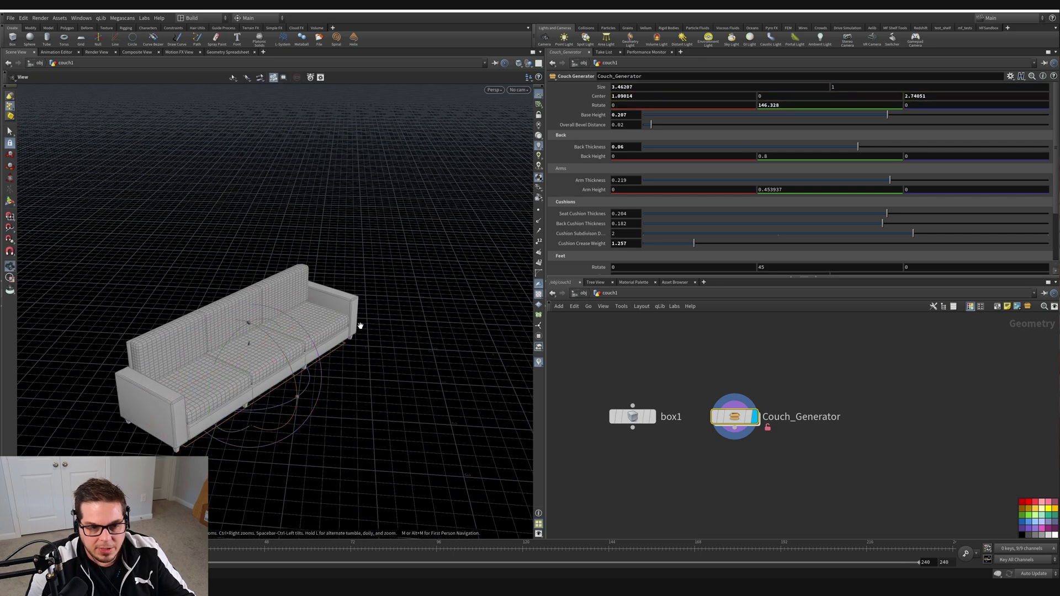
pyautogui.keyDown('alt'); pyautogui.moveTo(361, 326); pyautogui.dragTo(284, 324); pyautogui.keyUp('alt')
pyautogui.keyDown('alt'); pyautogui.moveTo(392, 296); pyautogui.dragTo(353, 332); pyautogui.keyUp('alt')
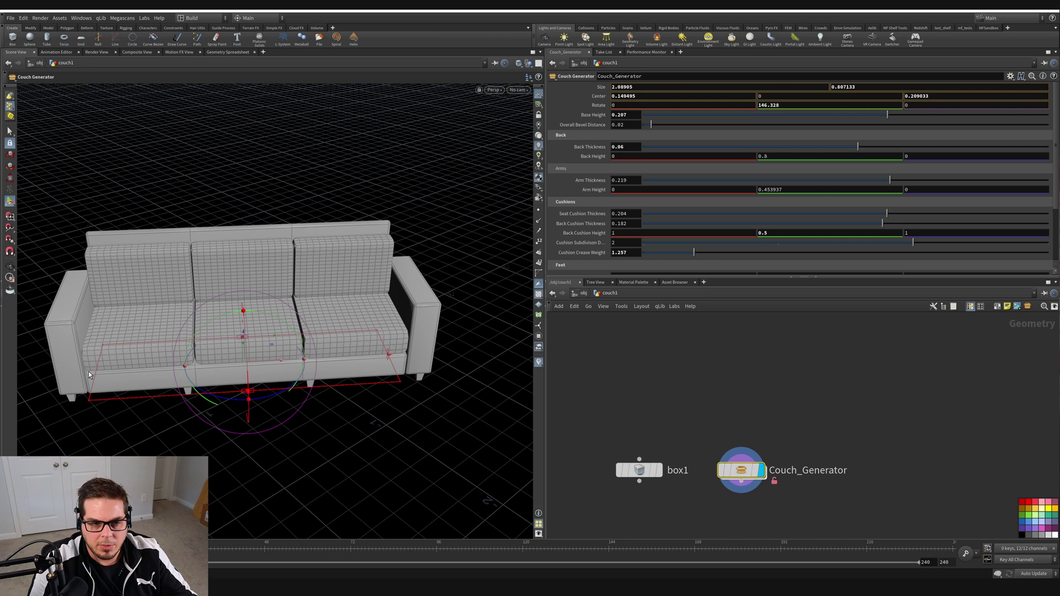
pyautogui.moveTo(88, 372); pyautogui.dragTo(139, 352)
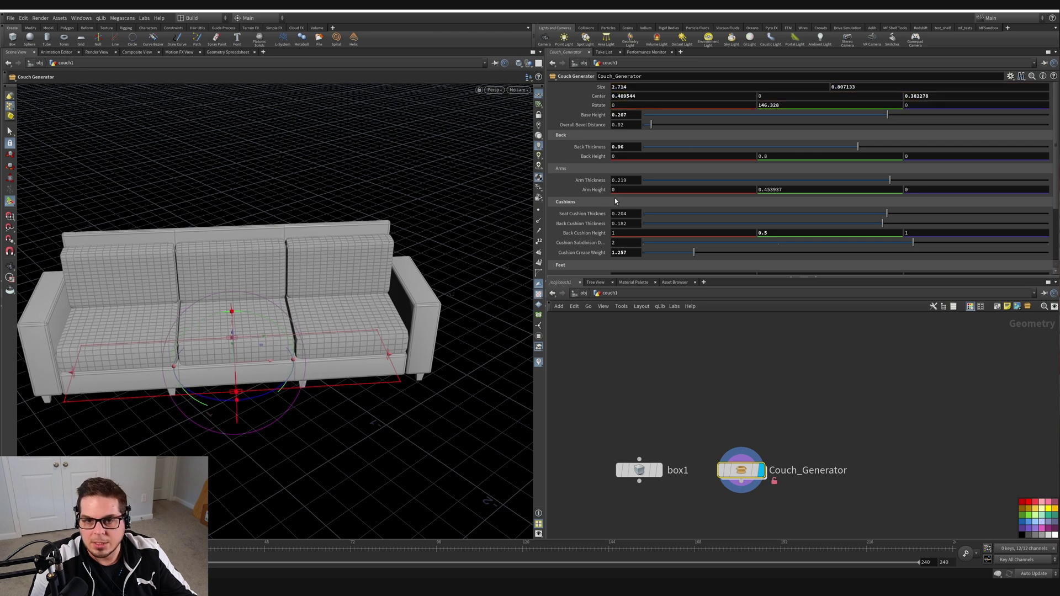
# - Reduce the couch's Arm Thickness to 0.193 and check the arms in the viewport
pyautogui.scroll(-2, 616, 201)
pyautogui.moveTo(890, 149)
pyautogui.mouseDown()
pyautogui.moveTo(675, 148)
pyautogui.moveTo(906, 148)
pyautogui.moveTo(884, 152)
pyautogui.mouseUp()
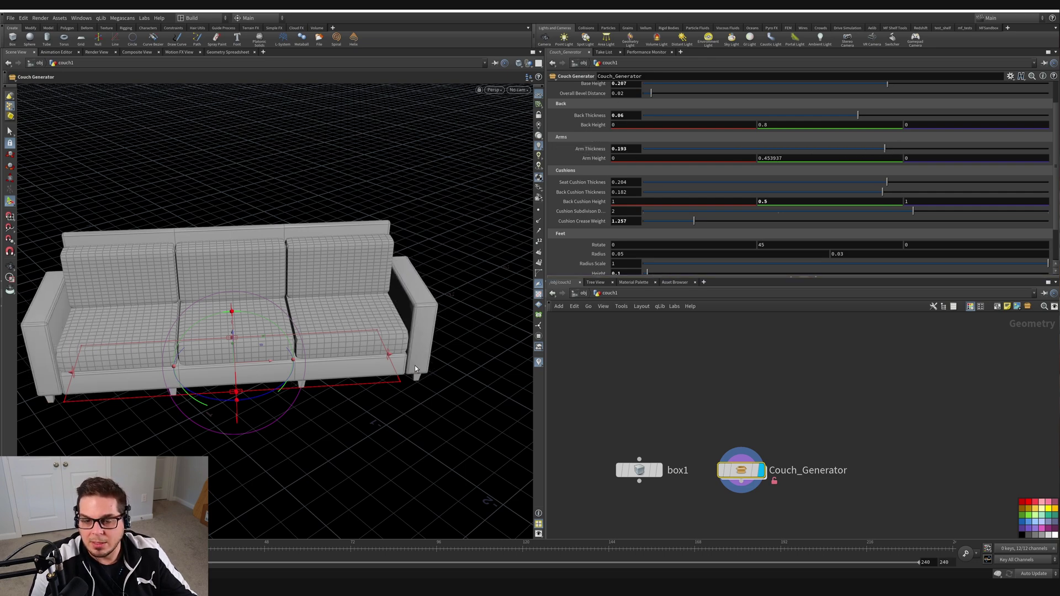
pyautogui.keyDown('alt'); pyautogui.moveTo(473, 357); pyautogui.dragTo(411, 326); pyautogui.keyUp('alt')
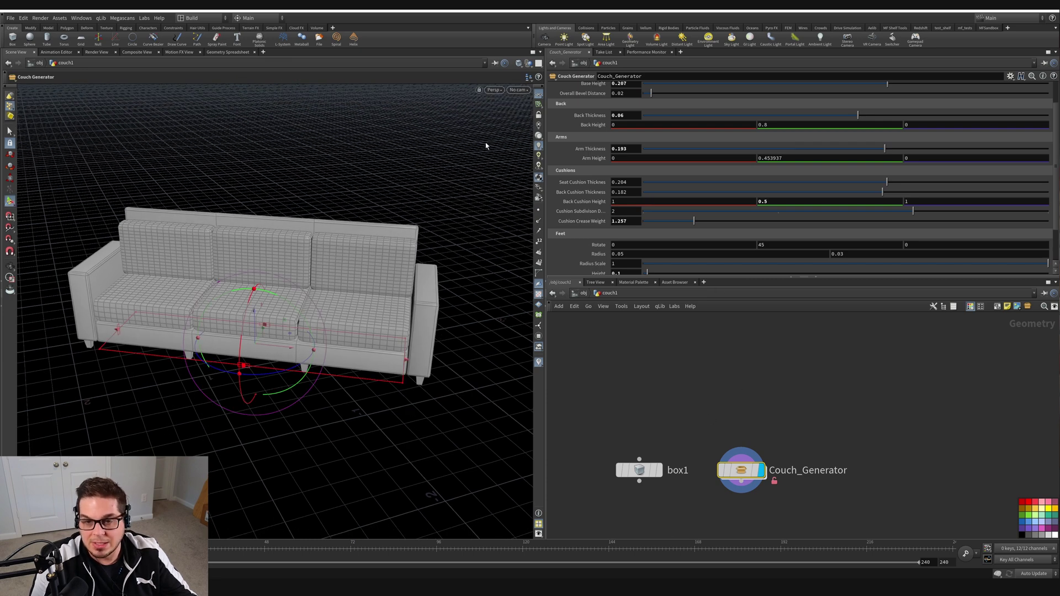
# - In Couch_Generator's type properties, raise the minimum of the Arm Thickness range and apply the change
pyautogui.rightClick(745, 470)
pyautogui.click(757, 573)
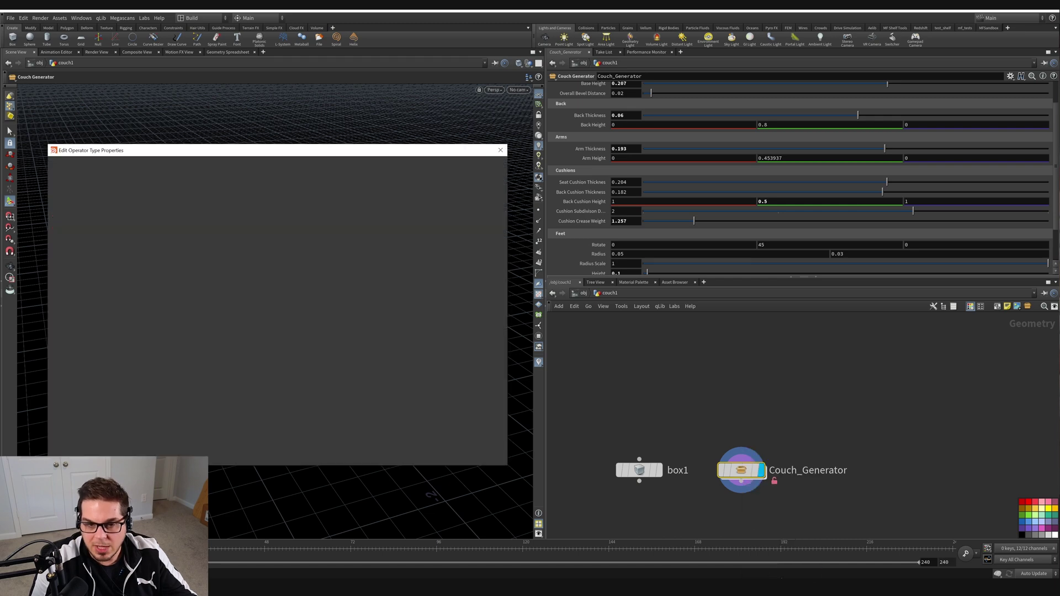
pyautogui.click(258, 300)
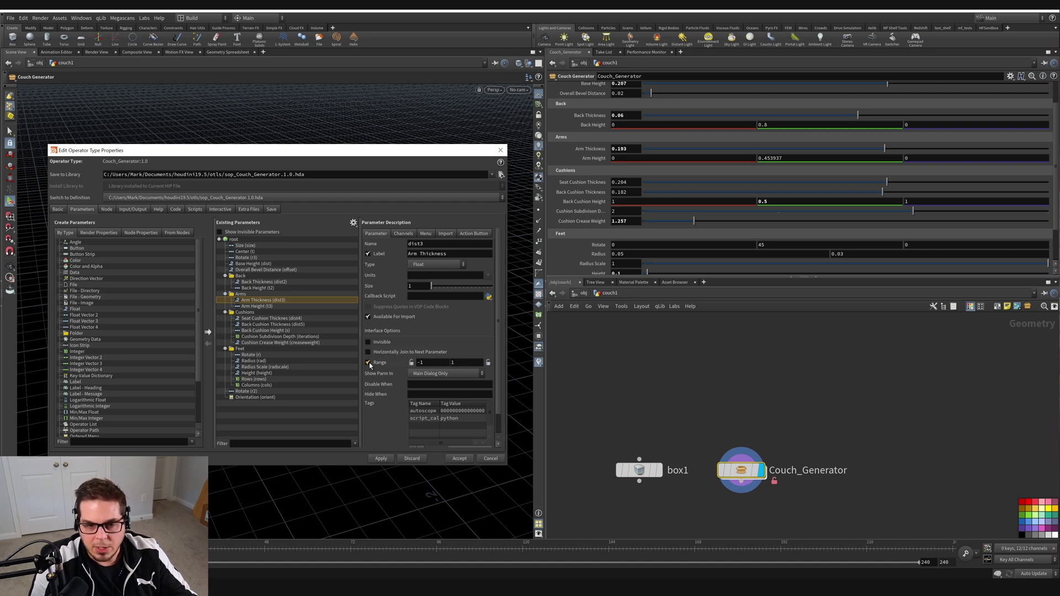
pyautogui.doubleClick(425, 364)
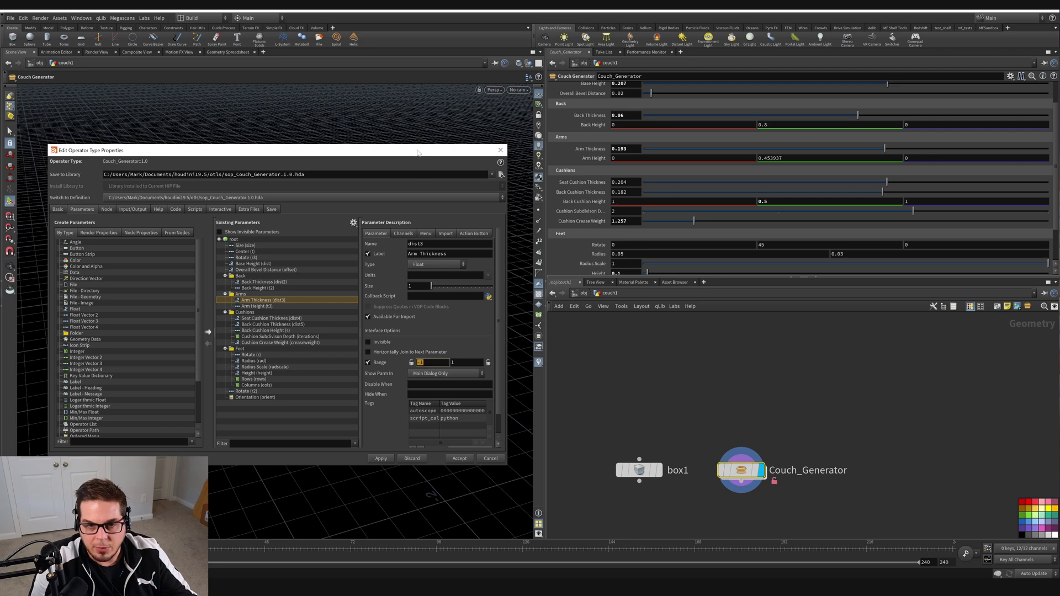
pyautogui.moveTo(418, 153); pyautogui.dragTo(384, 549)
pyautogui.click(455, 443)
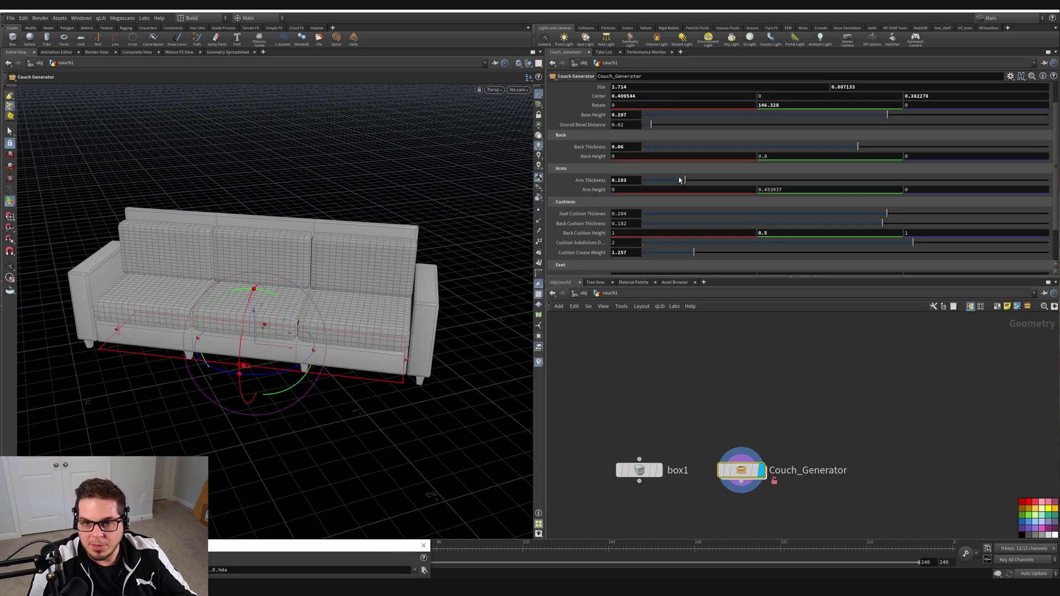
# - Test the new Arm Thickness range down to its low end and leave the thickness at 0.1423
pyautogui.moveTo(679, 180)
pyautogui.mouseDown()
pyautogui.moveTo(455, 201)
pyautogui.moveTo(679, 201)
pyautogui.mouseUp()
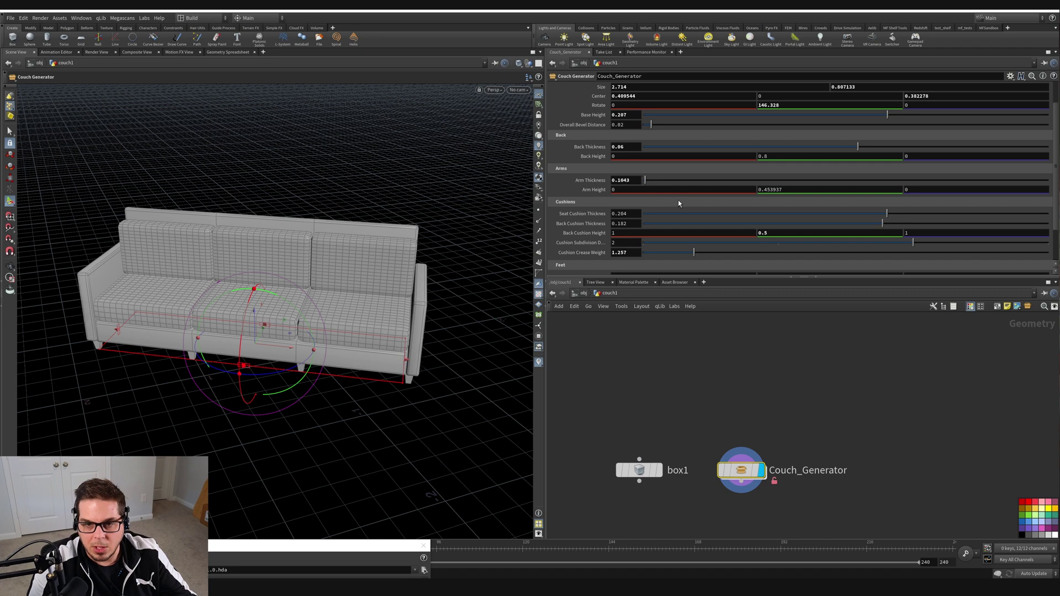
pyautogui.moveTo(627, 180)
pyautogui.mouseDown(button='middle')
pyautogui.moveTo(608, 190)
pyautogui.moveTo(624, 186)
pyautogui.mouseUp(button='middle')
pyautogui.moveTo(647, 180); pyautogui.dragTo(671, 192)
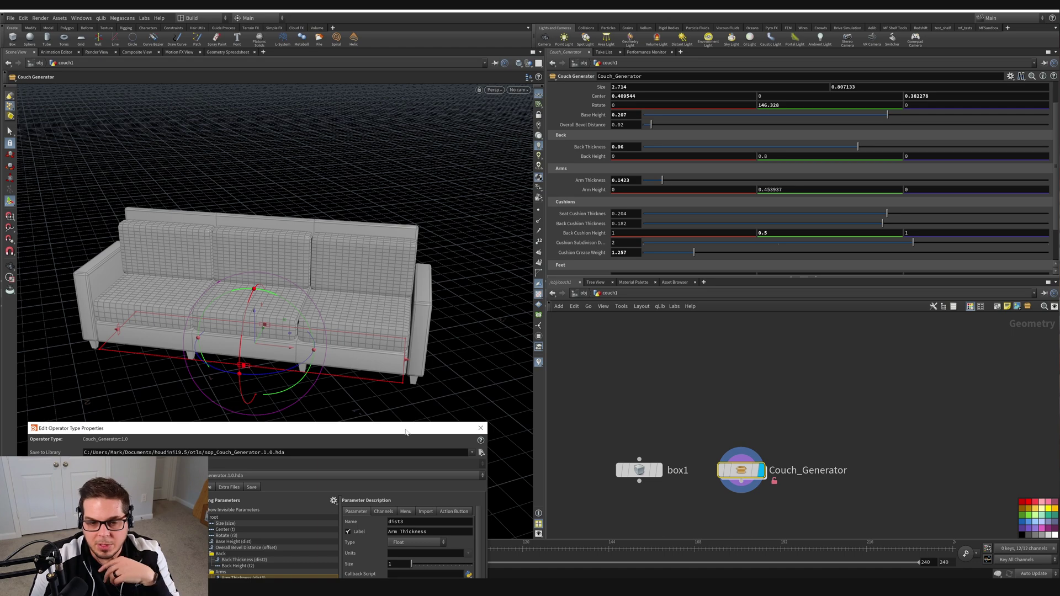
# - Review the Grid_Transformer handle bindings, accept the type properties and save Couch_Generator's node type
pyautogui.moveTo(406, 432); pyautogui.dragTo(425, 168)
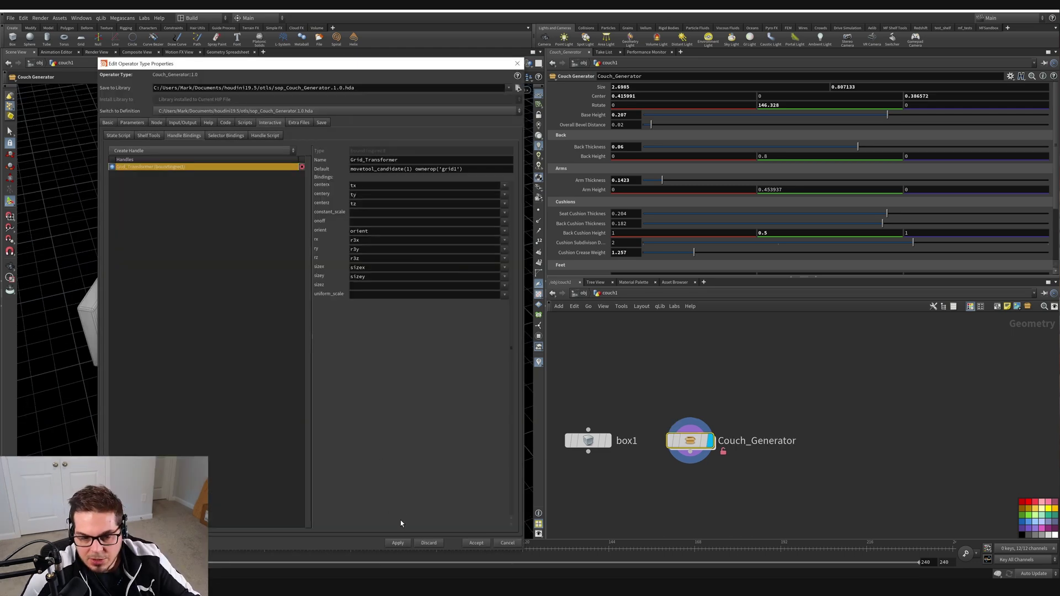
pyautogui.click(475, 543)
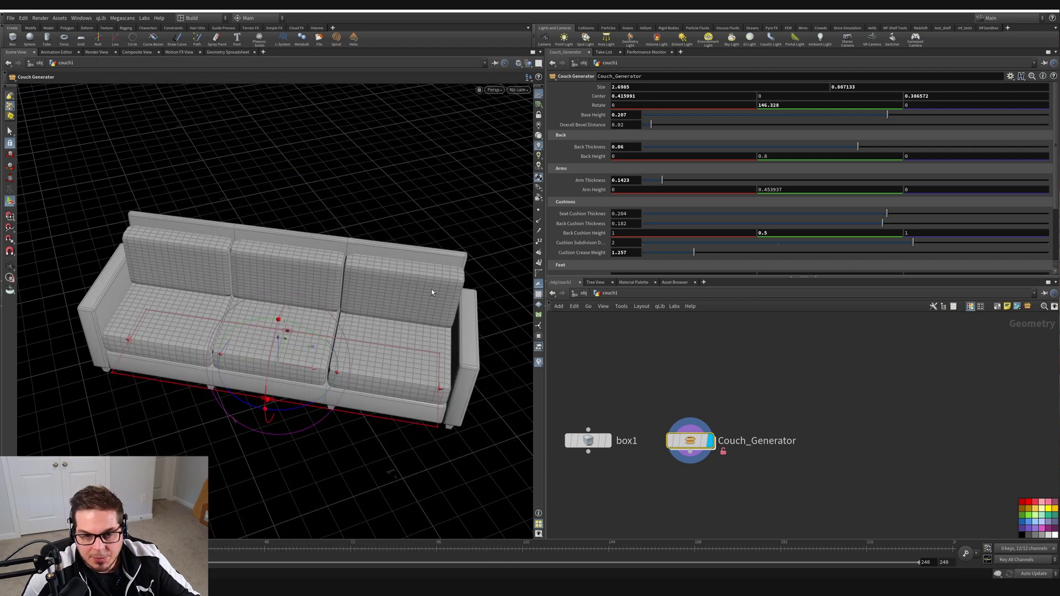
pyautogui.keyDown('alt'); pyautogui.moveTo(442, 315); pyautogui.dragTo(379, 267); pyautogui.keyUp('alt')
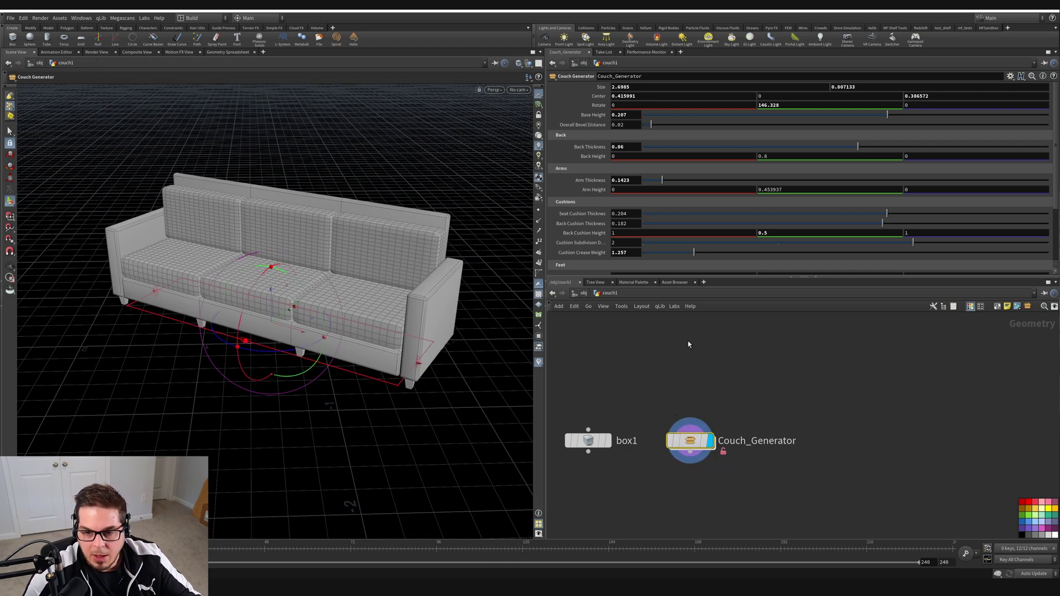
pyautogui.rightClick(690, 441)
pyautogui.click(706, 552)
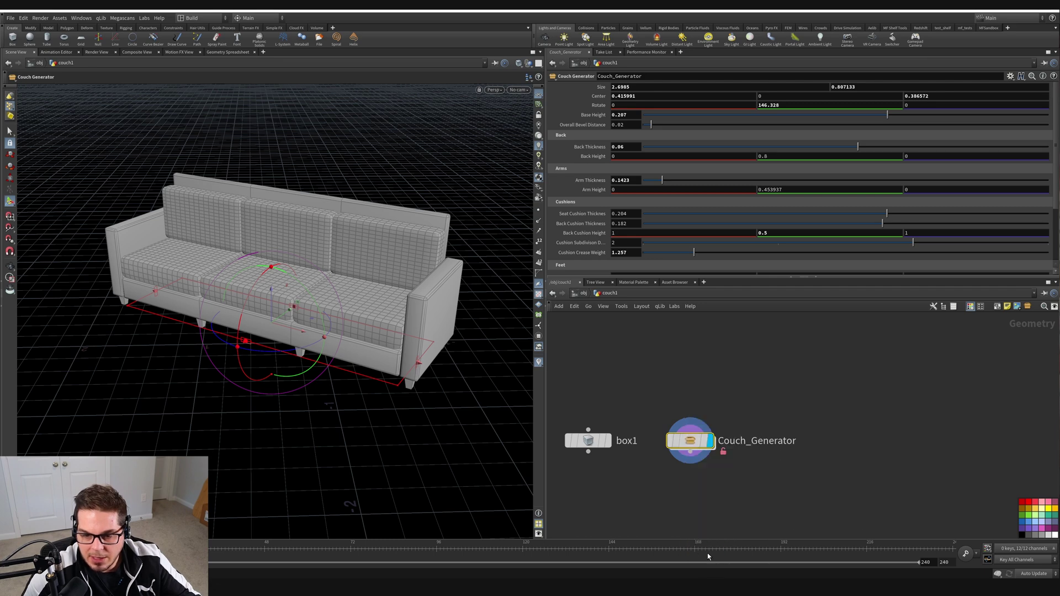
# - Look inside Couch_Generator's network, return to couch1 and save the asset's node type again
pyautogui.moveTo(699, 444)
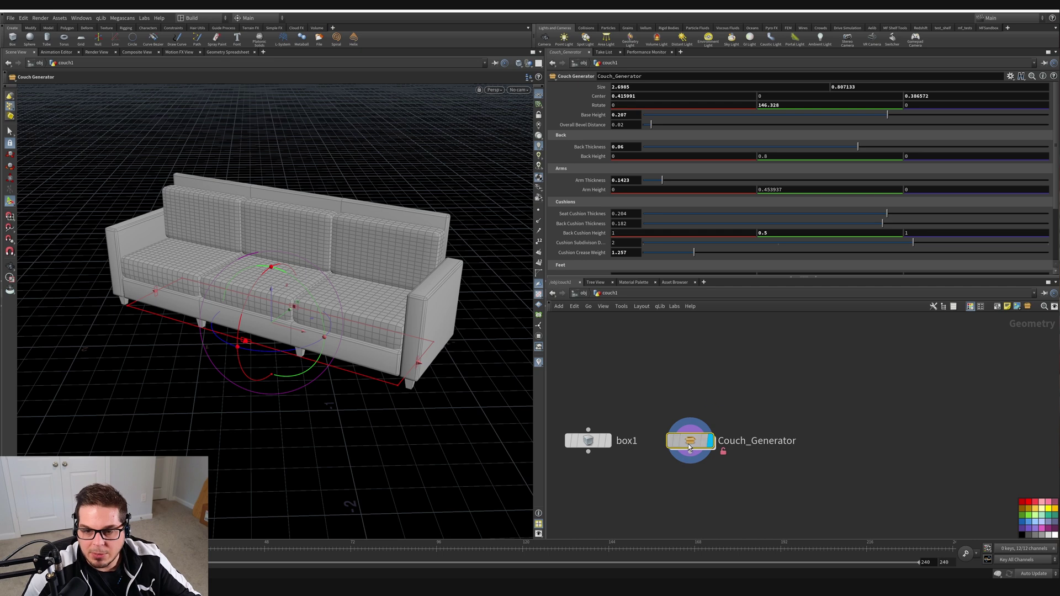
pyautogui.doubleClick(690, 441)
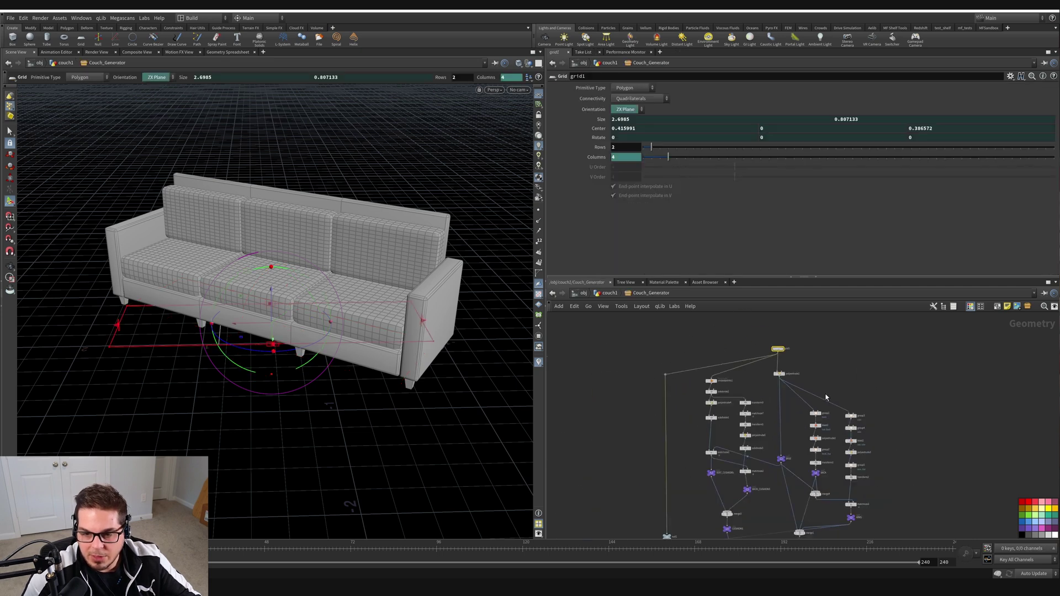
pyautogui.click(609, 294)
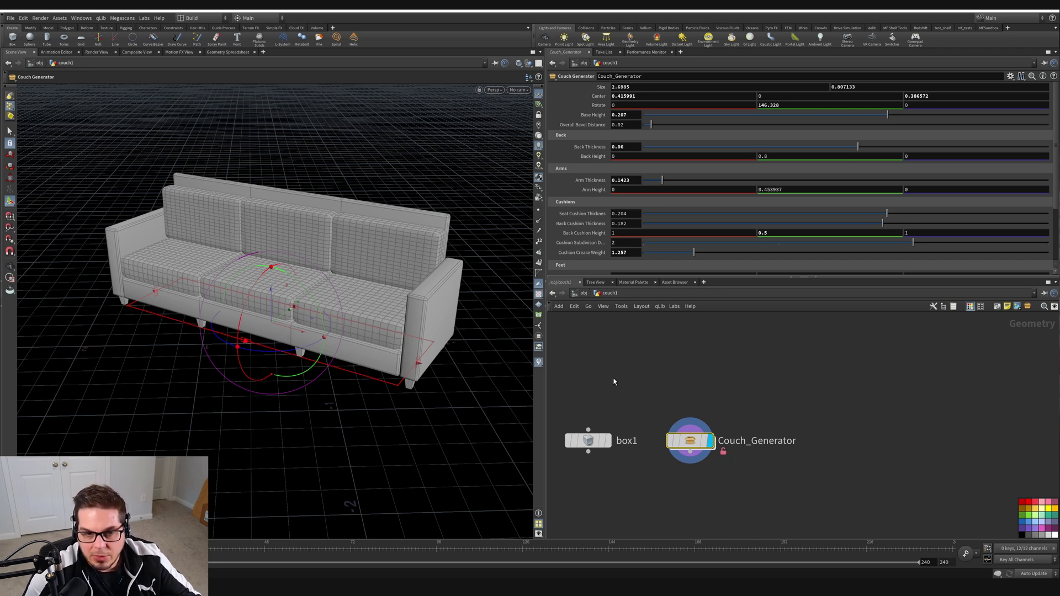
pyautogui.rightClick(691, 441)
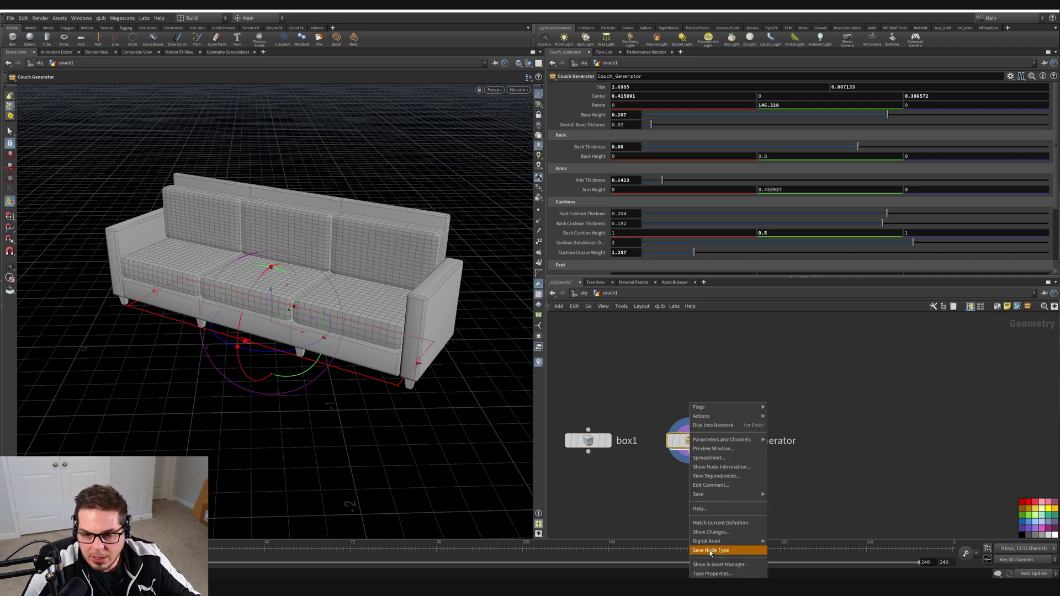
pyautogui.click(710, 550)
# - Add a second Couch Generator node beside the first in couch1 and display it
pyautogui.keyDown('alt'); pyautogui.moveTo(293, 251); pyautogui.dragTo(258, 276, button='right'); pyautogui.keyUp('alt')
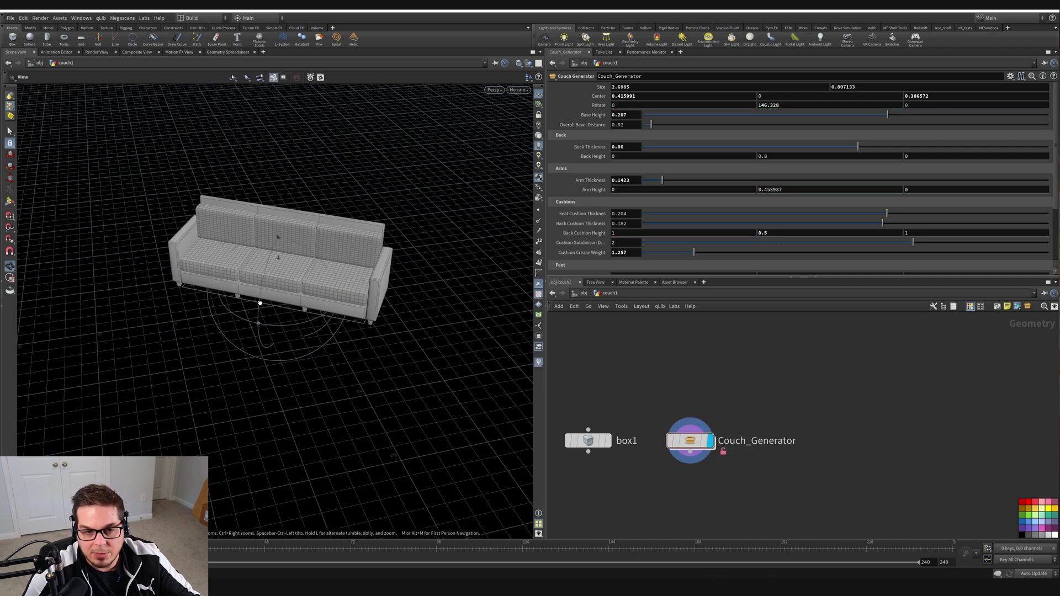
pyautogui.keyDown('alt'); pyautogui.moveTo(258, 276); pyautogui.dragTo(353, 293); pyautogui.keyUp('alt')
pyautogui.press('Return')
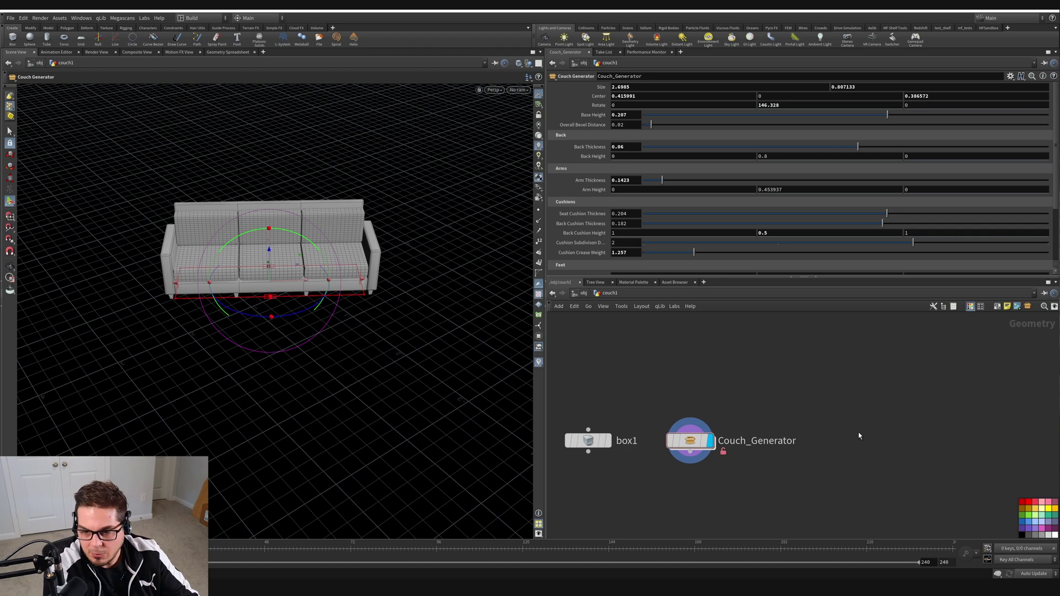
pyautogui.press('Tab')
pyautogui.write('couch g')
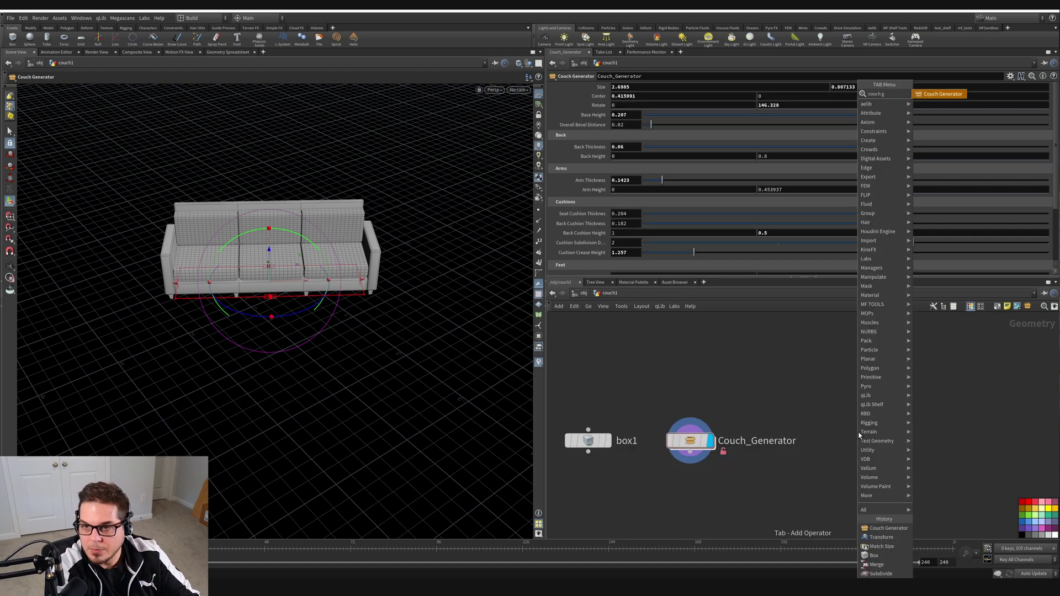
pyautogui.press('Return')
pyautogui.click(873, 439)
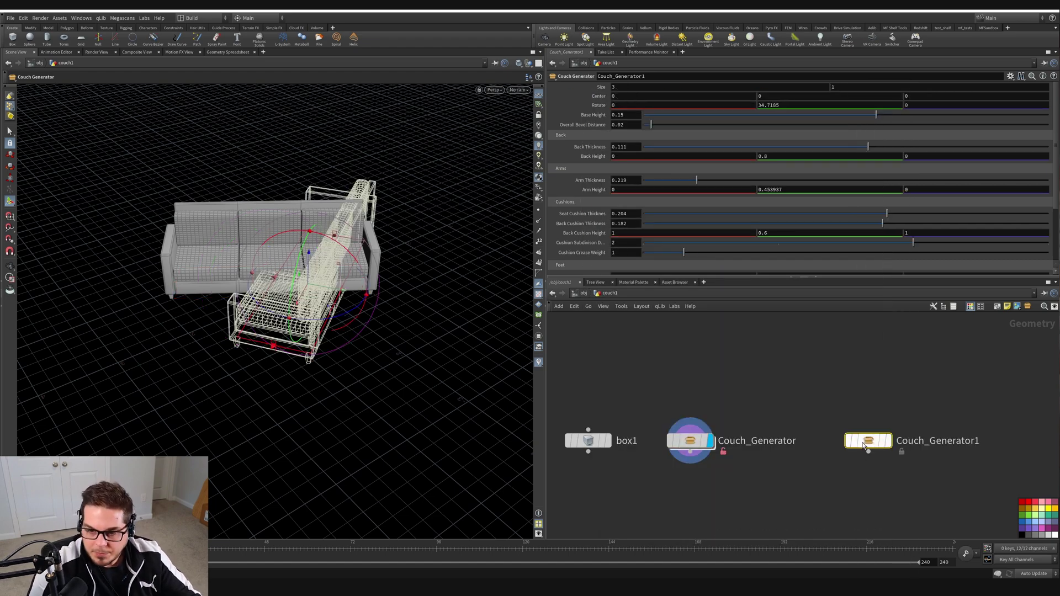
pyautogui.click(888, 441)
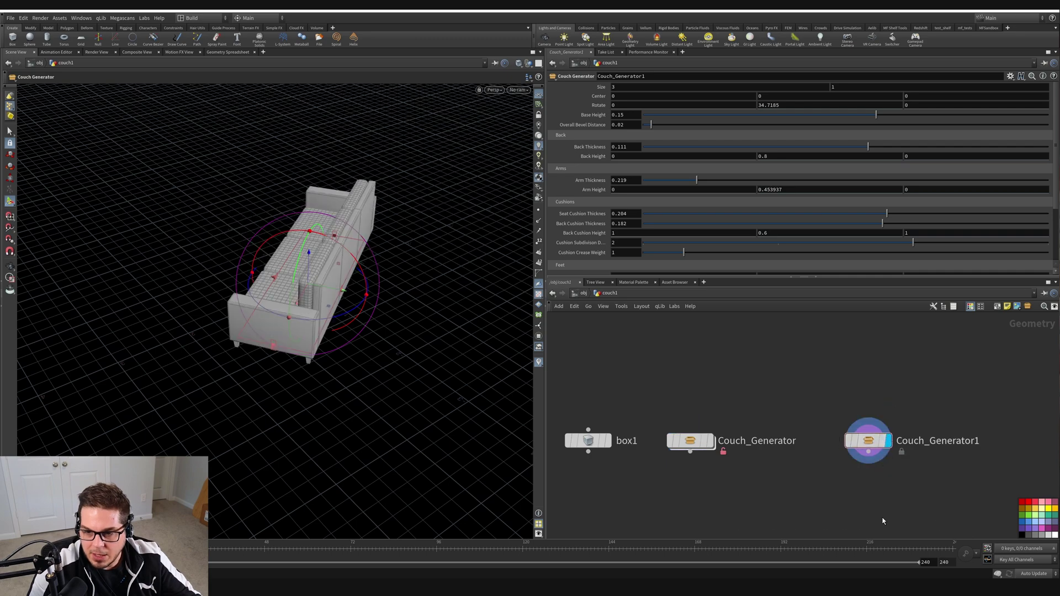
# - Try adjusting the new couch with its viewport handle and undo the change
pyautogui.moveTo(273, 310); pyautogui.dragTo(399, 272)
pyautogui.hotkey('ctrl', 'z')
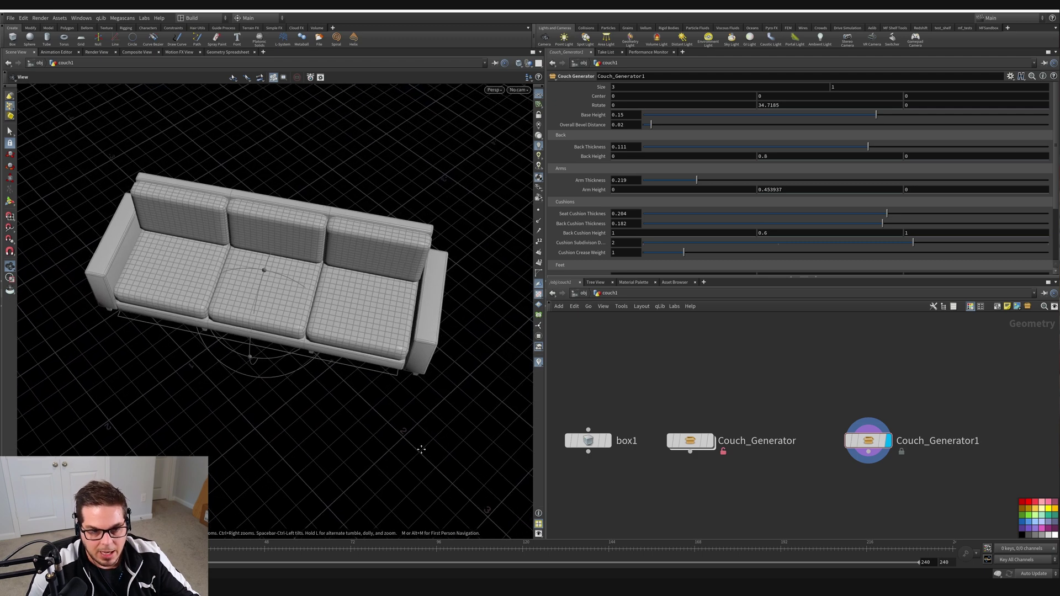
# - Check the displayed couch's orientation and Y rotation, and open the type properties of Couch_Generator1
pyautogui.press('Return')
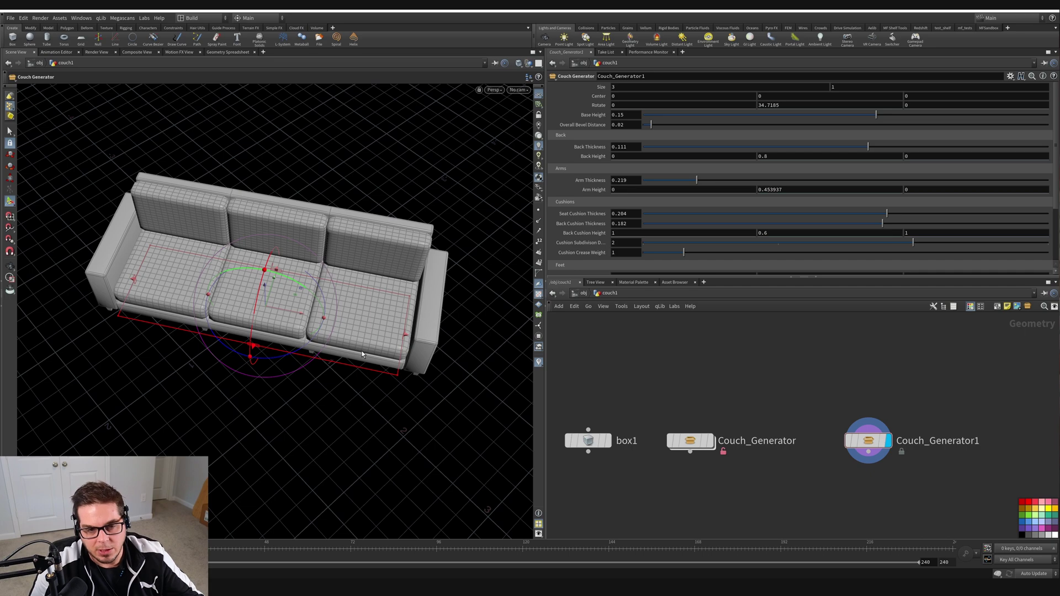
pyautogui.keyDown('alt'); pyautogui.moveTo(390, 385); pyautogui.dragTo(337, 371); pyautogui.keyUp('alt')
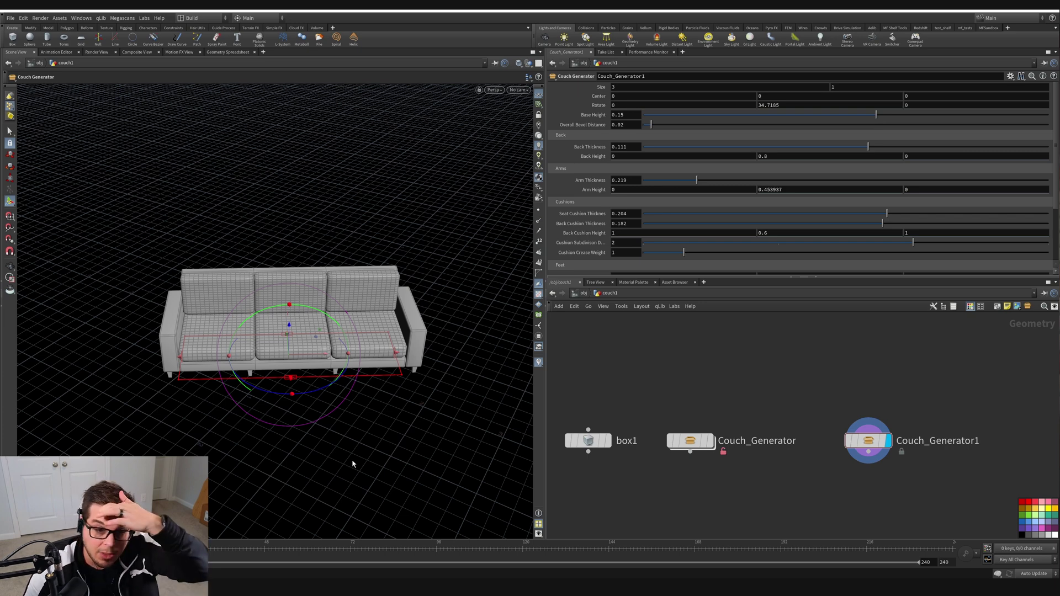
pyautogui.moveTo(789, 102); pyautogui.dragTo(755, 104)
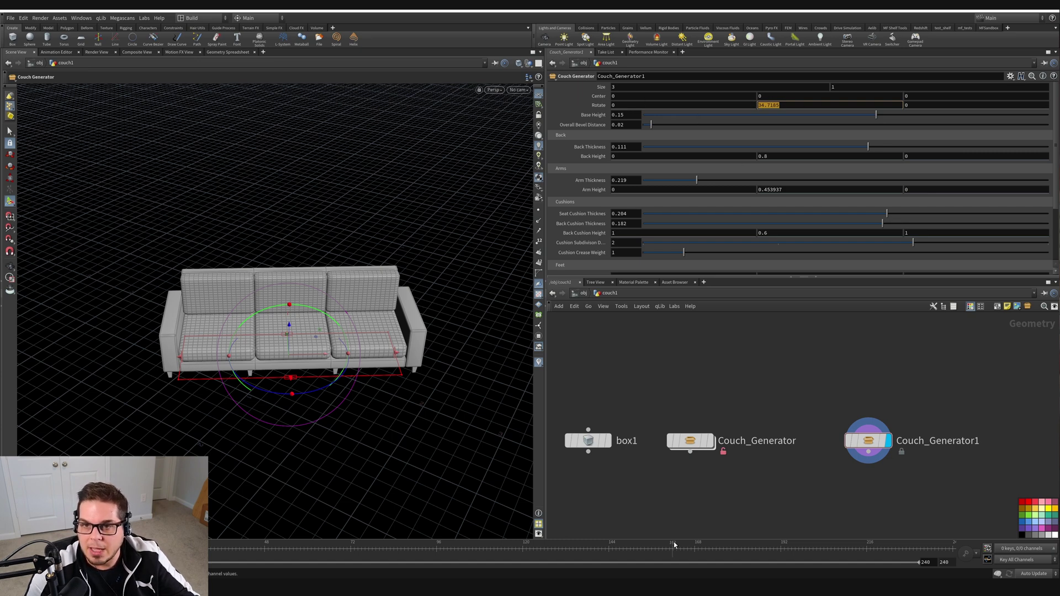
pyautogui.click(851, 492)
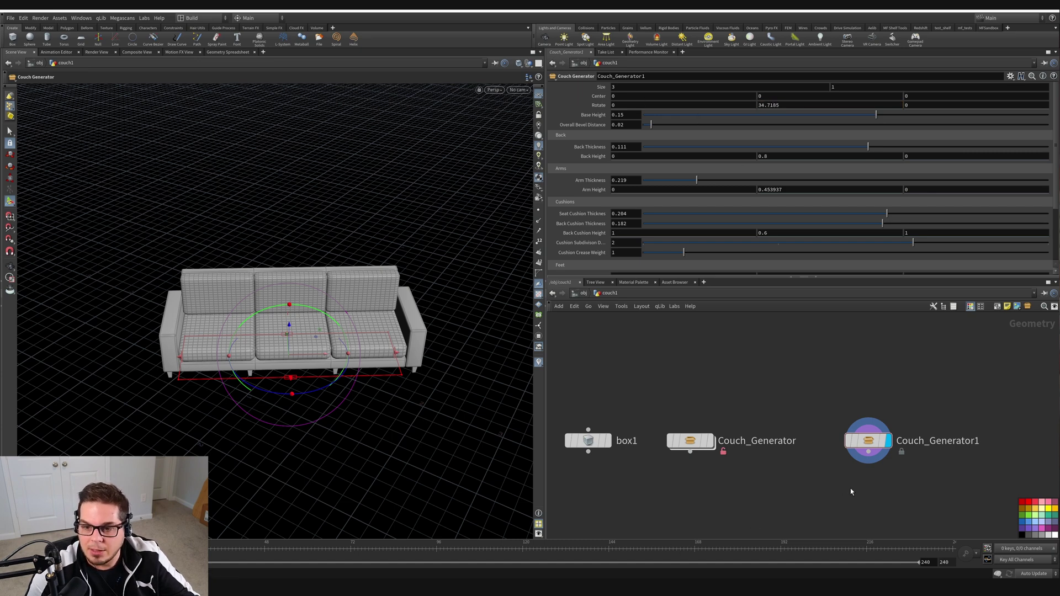
pyautogui.rightClick(870, 442)
pyautogui.moveTo(875, 453)
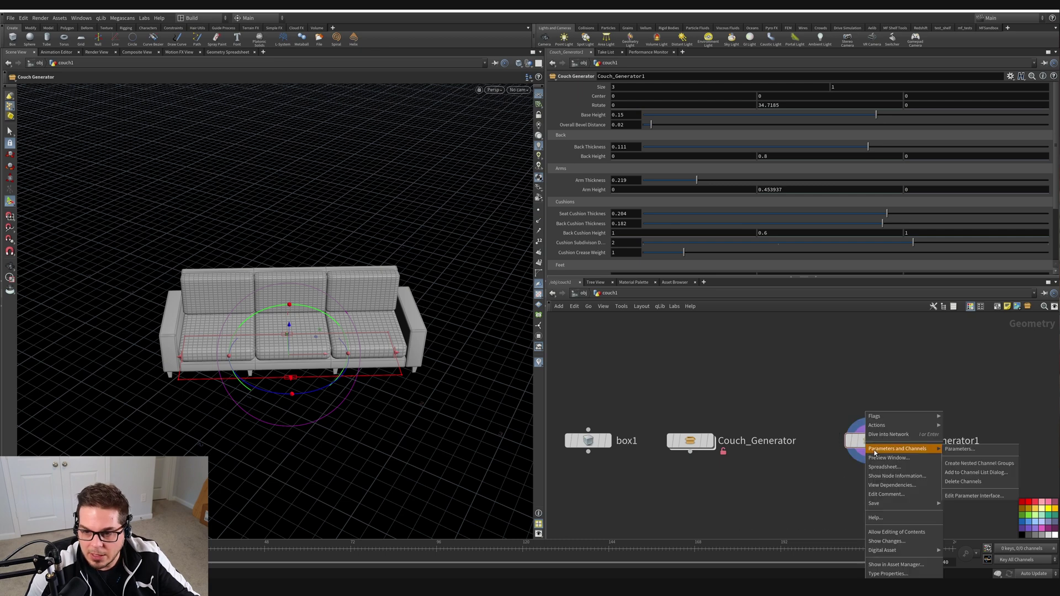
pyautogui.click(887, 574)
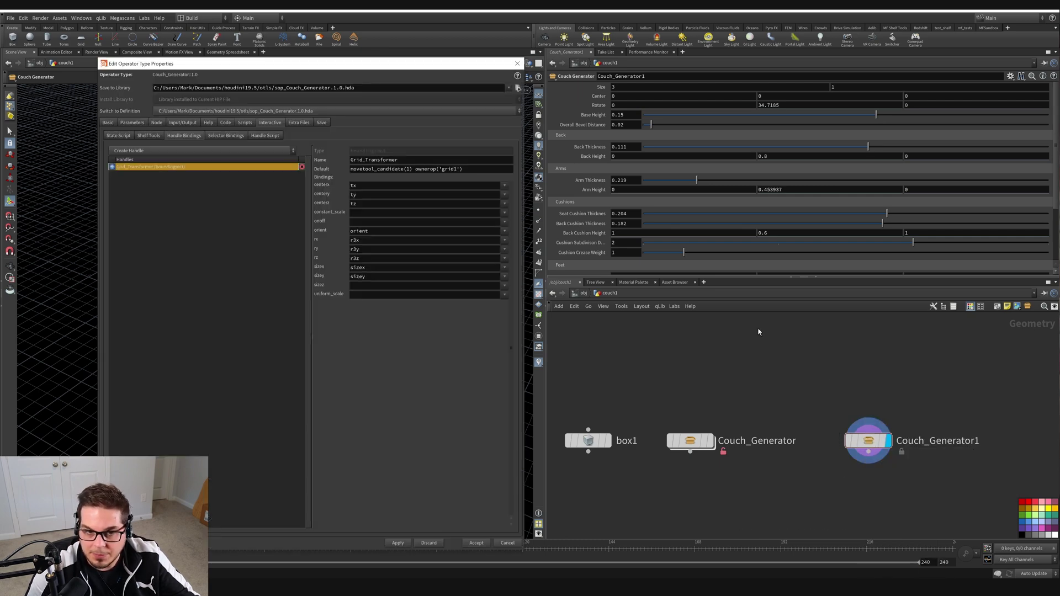
# - Set the default of the Rotate parameter's second channel, linked to transform4/ry, to 0
pyautogui.click(133, 123)
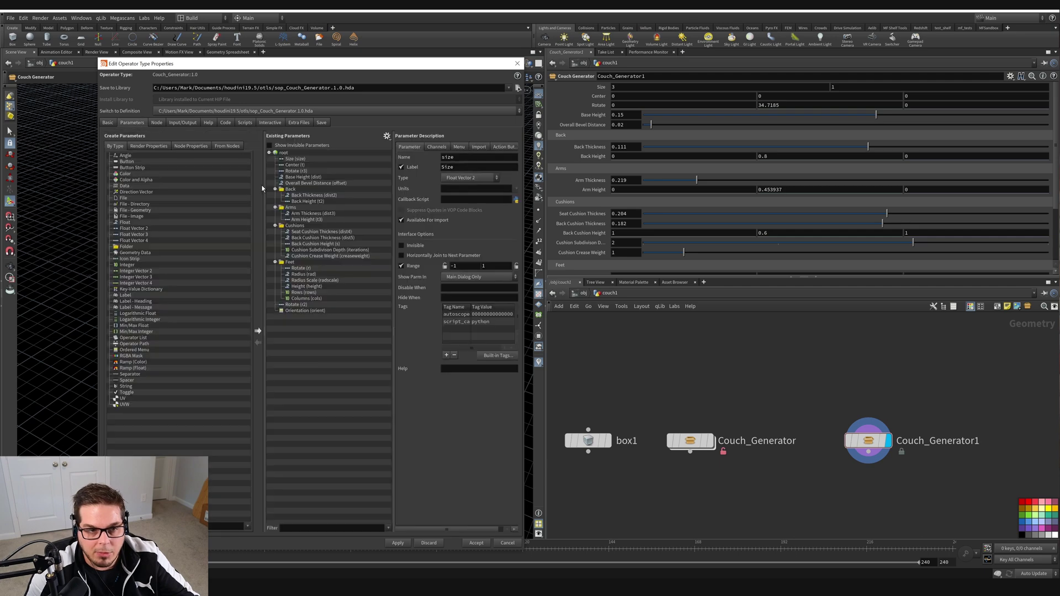
pyautogui.click(290, 172)
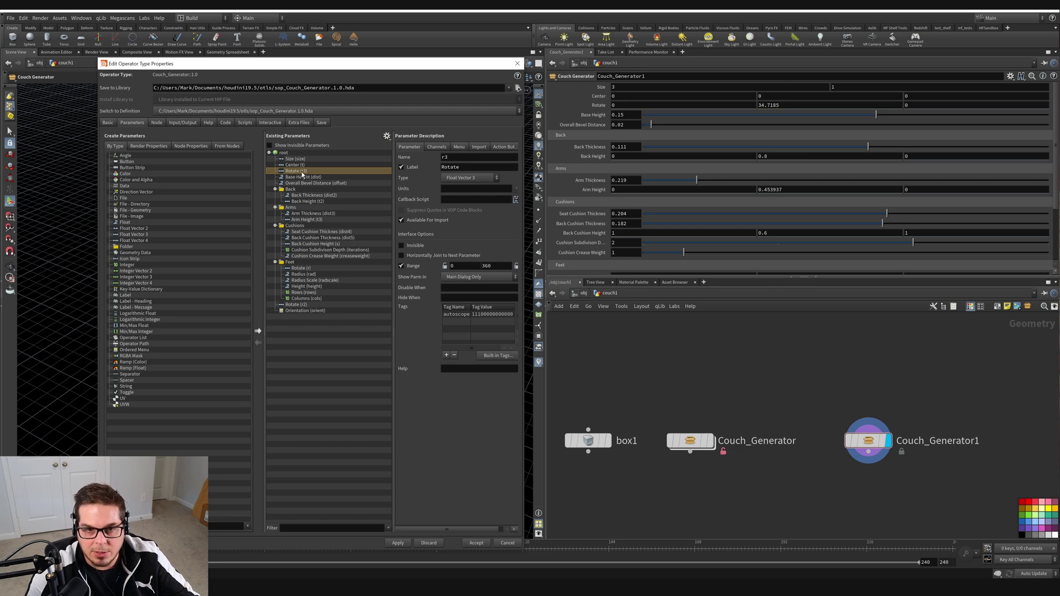
pyautogui.click(437, 147)
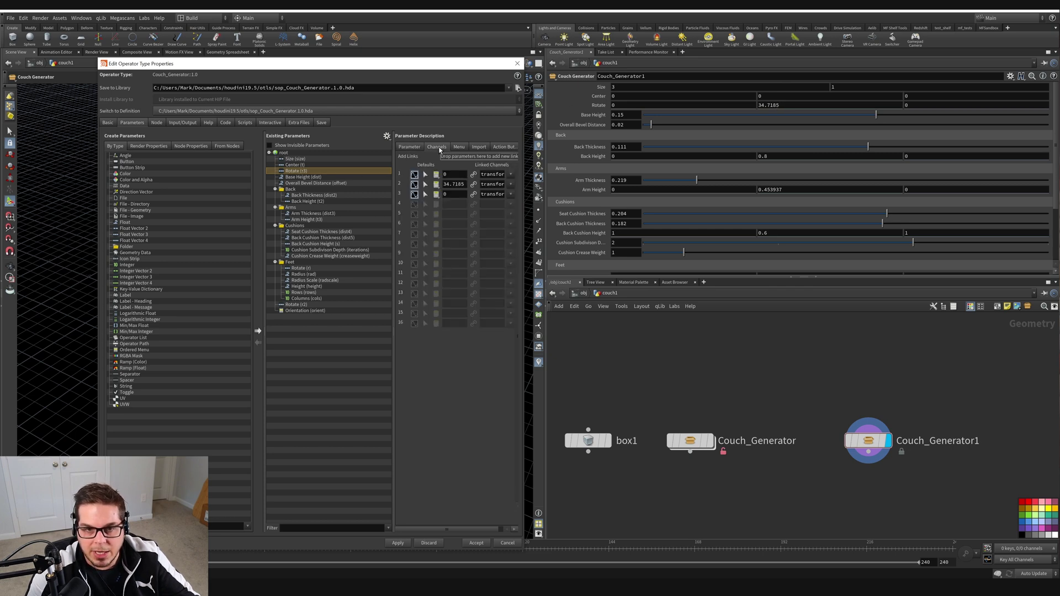
pyautogui.moveTo(393, 174); pyautogui.dragTo(363, 177)
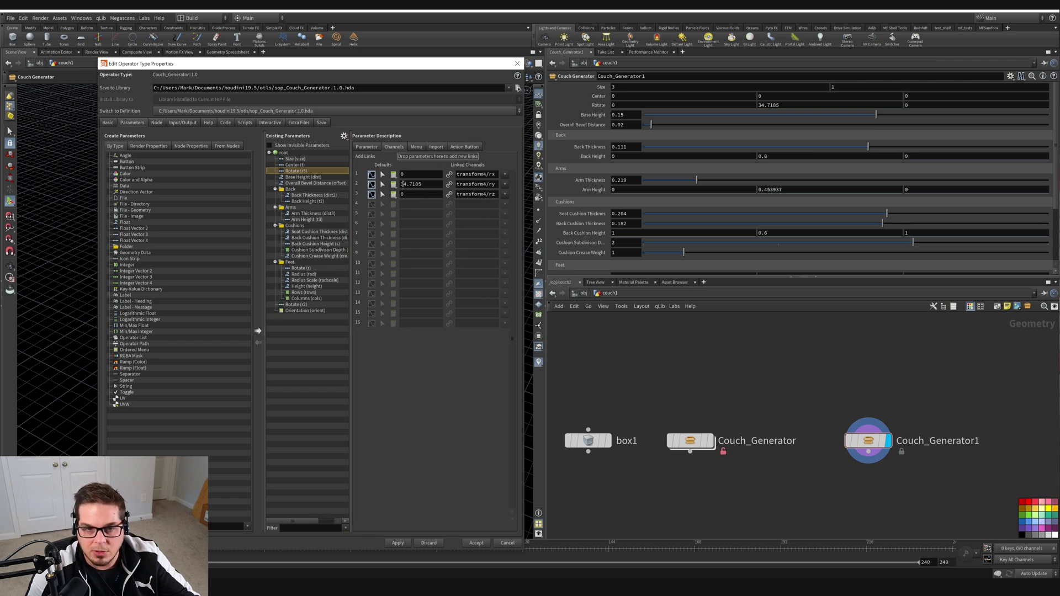
pyautogui.moveTo(401, 184)
pyautogui.mouseDown()
pyautogui.moveTo(428, 185)
pyautogui.moveTo(392, 197)
pyautogui.mouseUp()
pyautogui.click(432, 184)
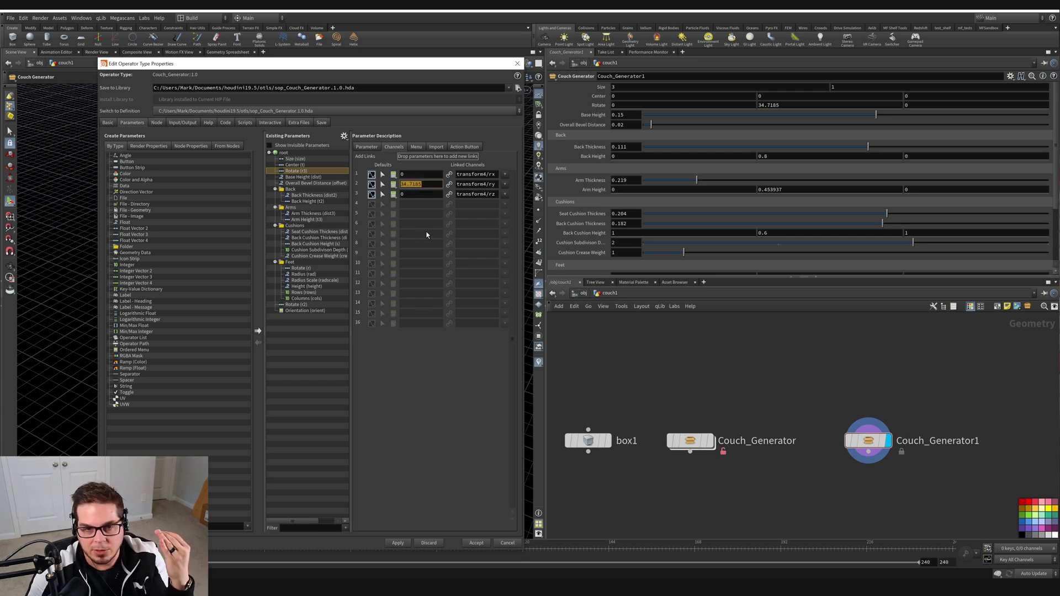
pyautogui.write('0')
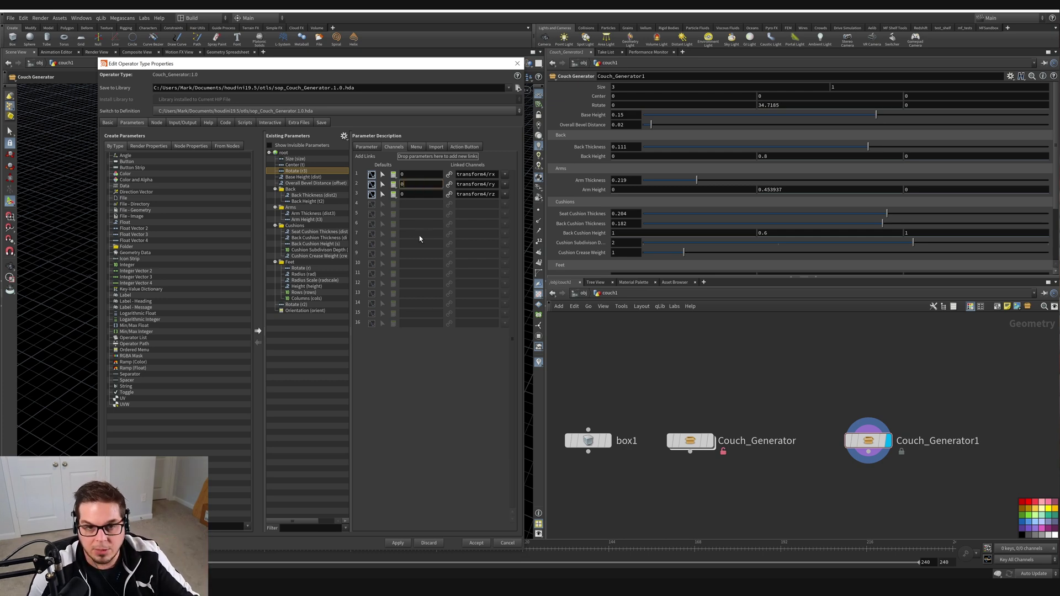
# - Accept the type properties, unlocking Couch_Generator1 so the new definition is saved
pyautogui.click(473, 543)
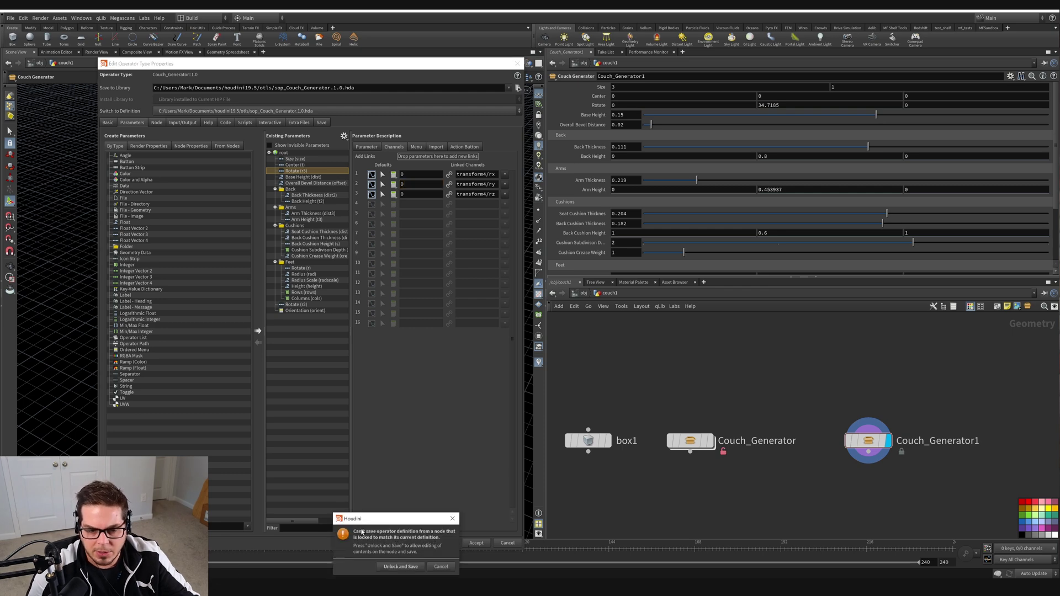
pyautogui.moveTo(389, 519); pyautogui.dragTo(423, 497)
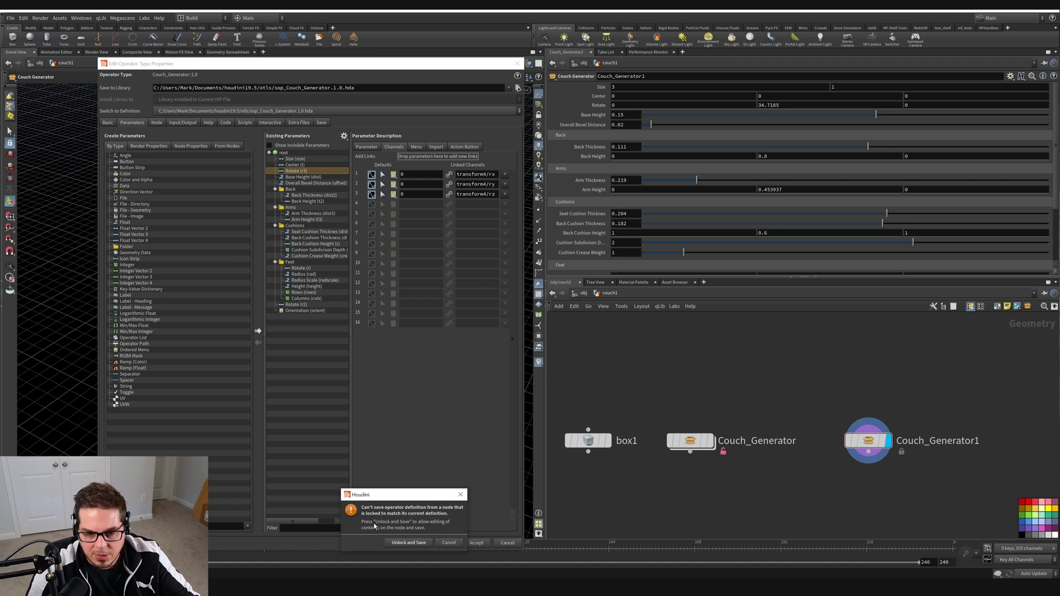
pyautogui.click(409, 543)
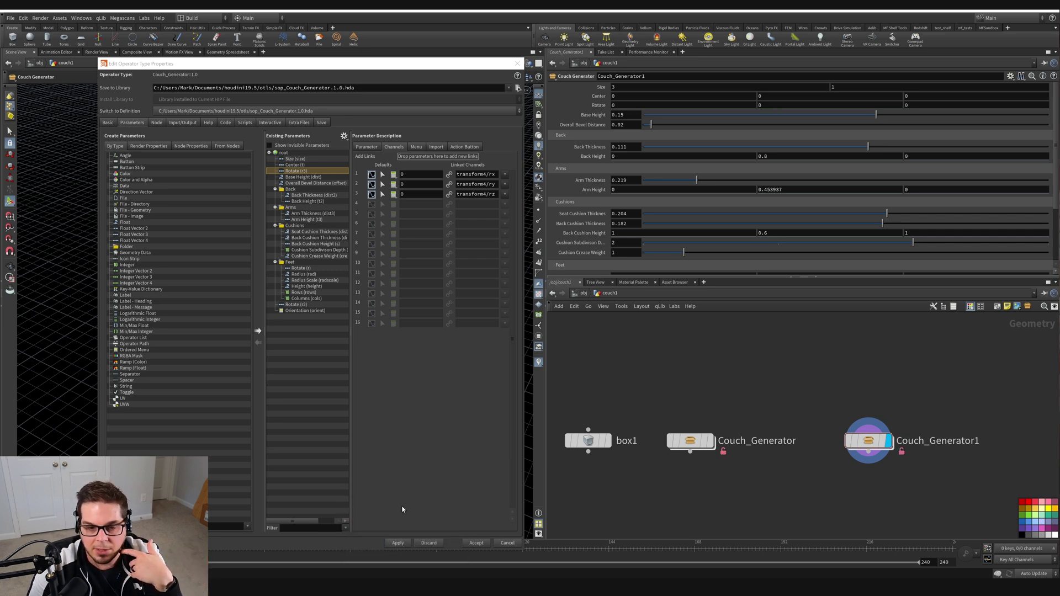
pyautogui.click(476, 543)
# - Delete the Couch_Generator1 node from the couch1 network
pyautogui.doubleClick(781, 441)
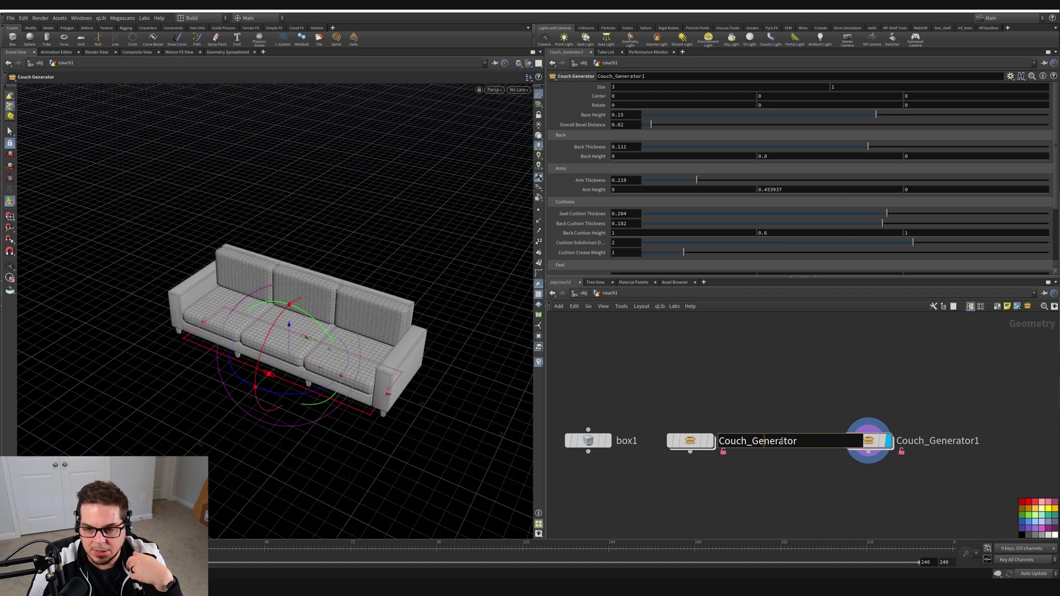
pyautogui.press('Return')
pyautogui.press('Delete')
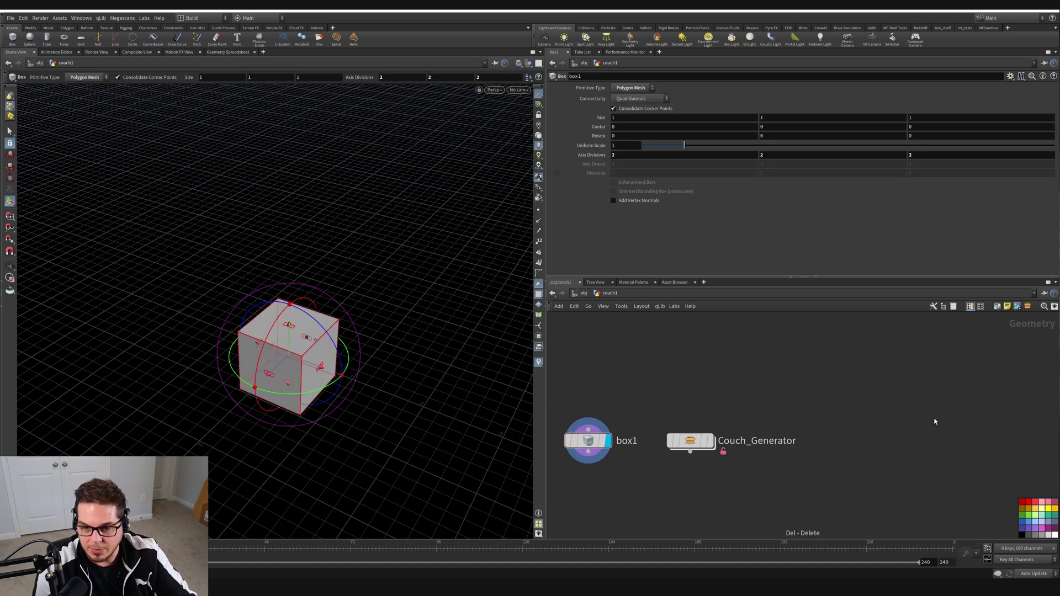
# - Add a fresh Couch Generator node beside the original in couch1 and display it
pyautogui.press('Tab')
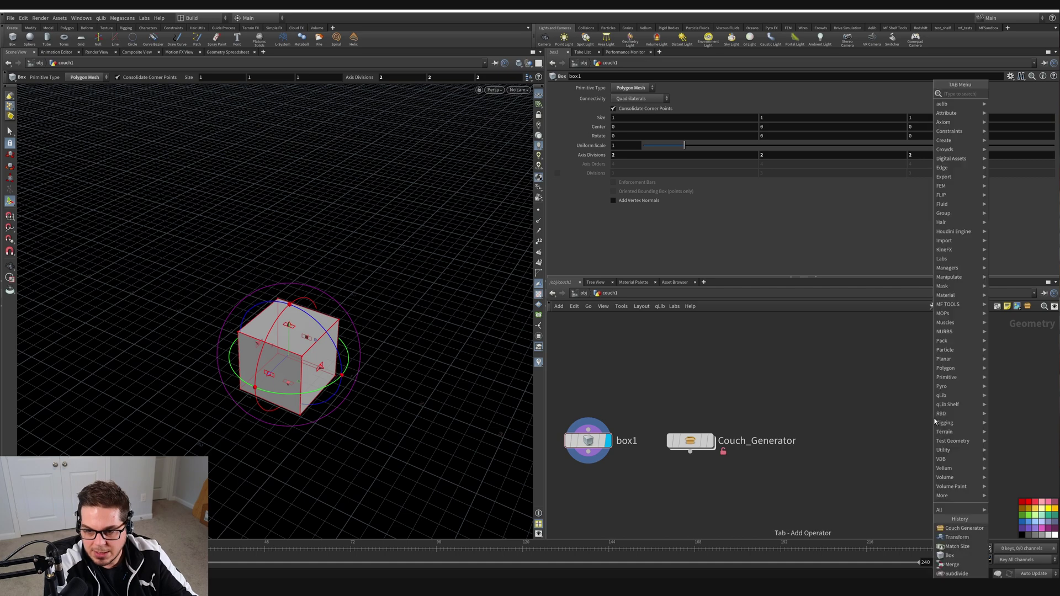
pyautogui.write('couch ge')
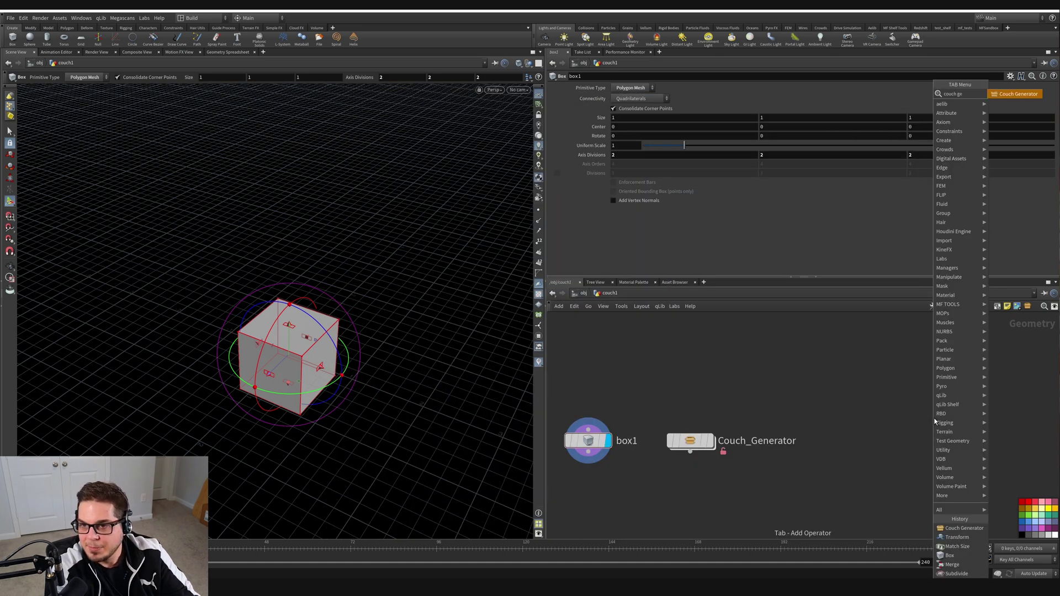
pyautogui.press('Return')
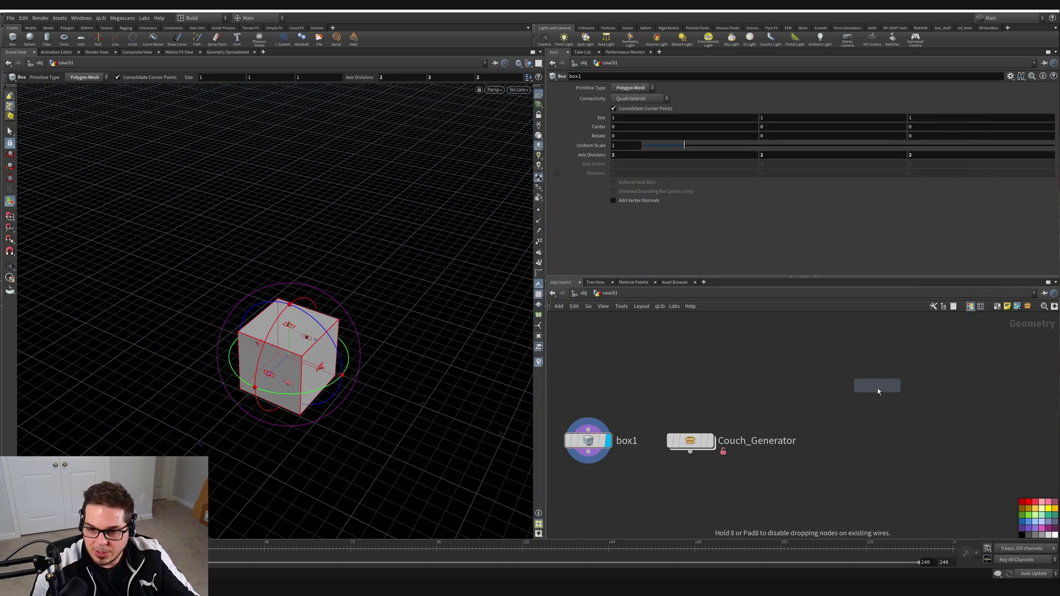
pyautogui.click(876, 417)
pyautogui.click(893, 412)
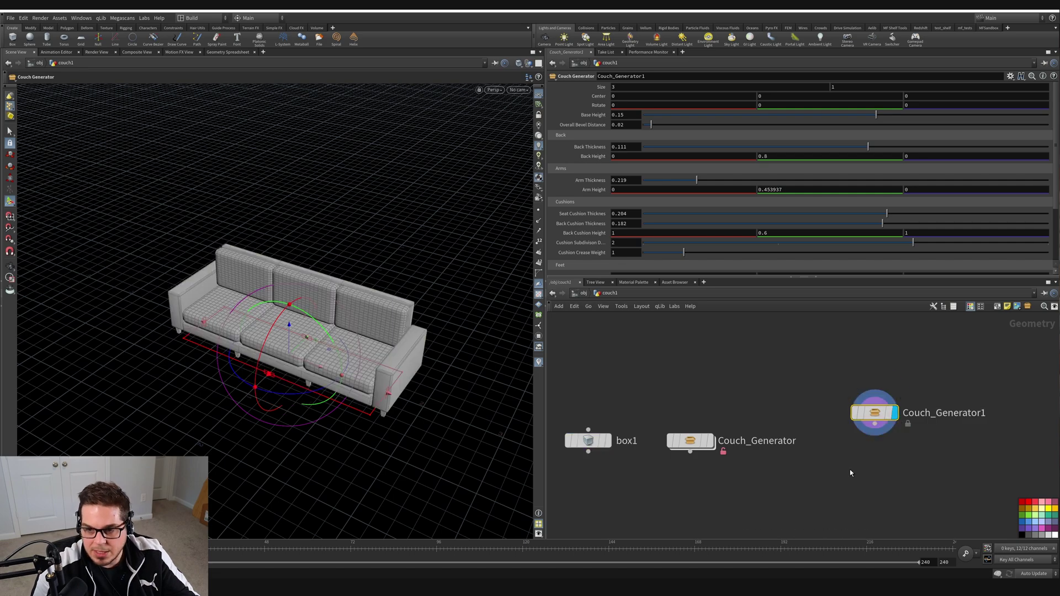
# - Use the new couch's viewport handle to move its center to about -1.27 in Z and deepen it to about 1.16
pyautogui.moveTo(391, 303)
pyautogui.keyDown('alt'); pyautogui.mouseDown()
pyautogui.moveTo(301, 321)
pyautogui.moveTo(331, 320)
pyautogui.moveTo(372, 343)
pyautogui.mouseUp(); pyautogui.keyUp('alt')
pyautogui.press('Return')
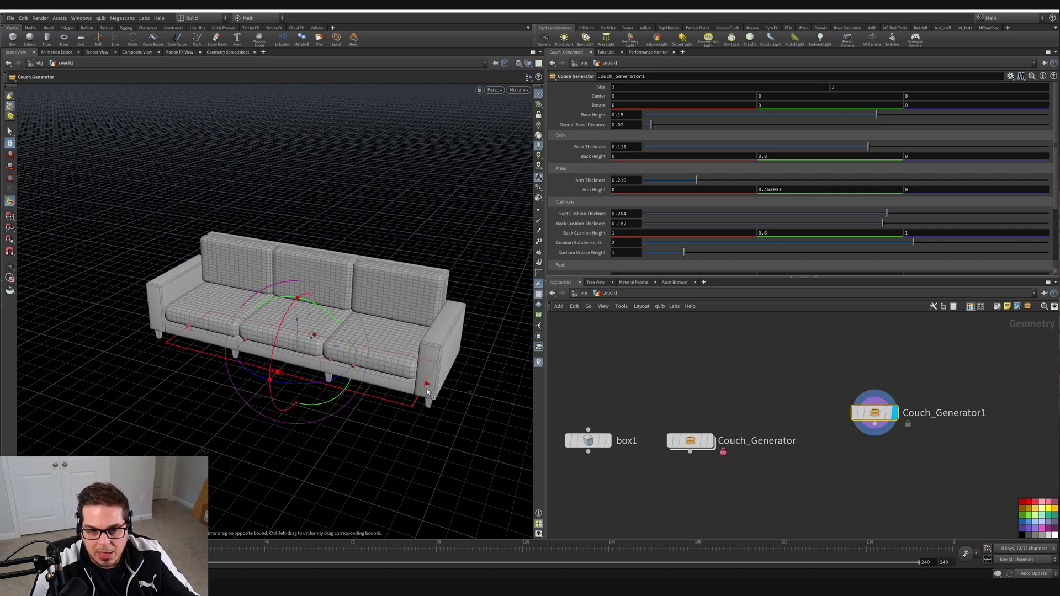
pyautogui.keyDown('alt'); pyautogui.moveTo(407, 297); pyautogui.dragTo(307, 371); pyautogui.keyUp('alt')
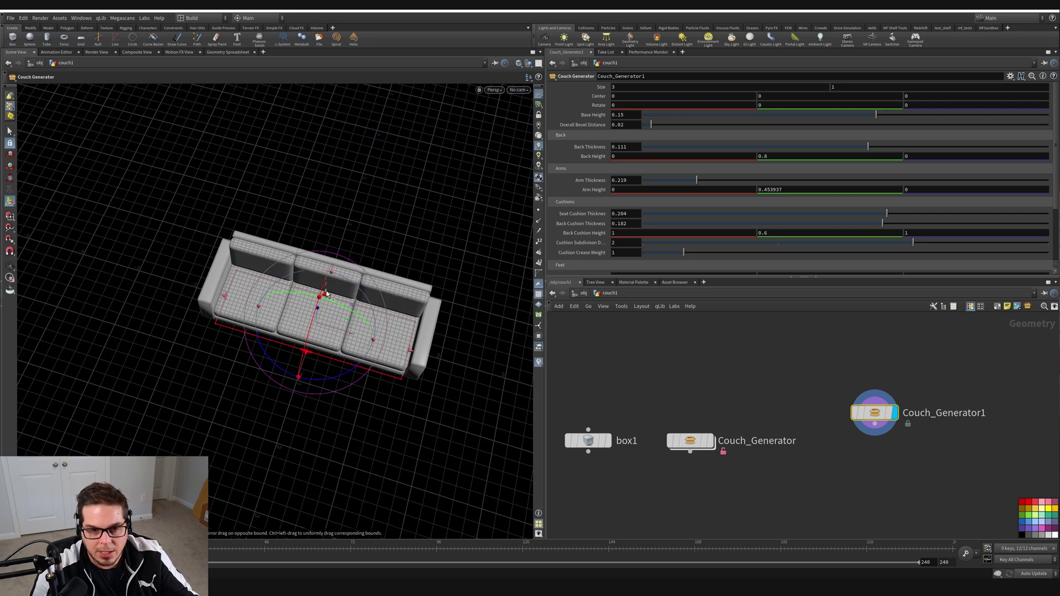
pyautogui.moveTo(331, 297); pyautogui.dragTo(354, 234)
pyautogui.keyDown('alt'); pyautogui.moveTo(320, 315); pyautogui.dragTo(297, 332, button='right'); pyautogui.keyUp('alt')
pyautogui.keyDown('alt'); pyautogui.moveTo(297, 333); pyautogui.dragTo(298, 287); pyautogui.keyUp('alt')
# - Duplicate Couch_Generator1 and rotate the copy 90 degrees around Y with its viewport handle
pyautogui.moveTo(957, 471); pyautogui.dragTo(814, 429, button='middle')
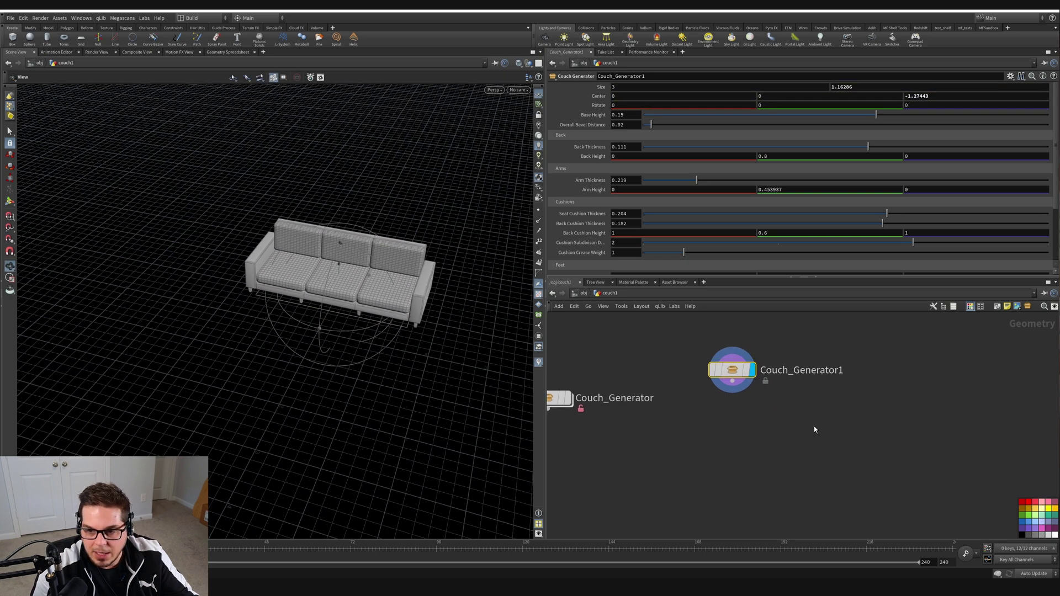
pyautogui.keyDown('alt'); pyautogui.moveTo(741, 369); pyautogui.dragTo(863, 429); pyautogui.keyUp('alt')
pyautogui.press('Return')
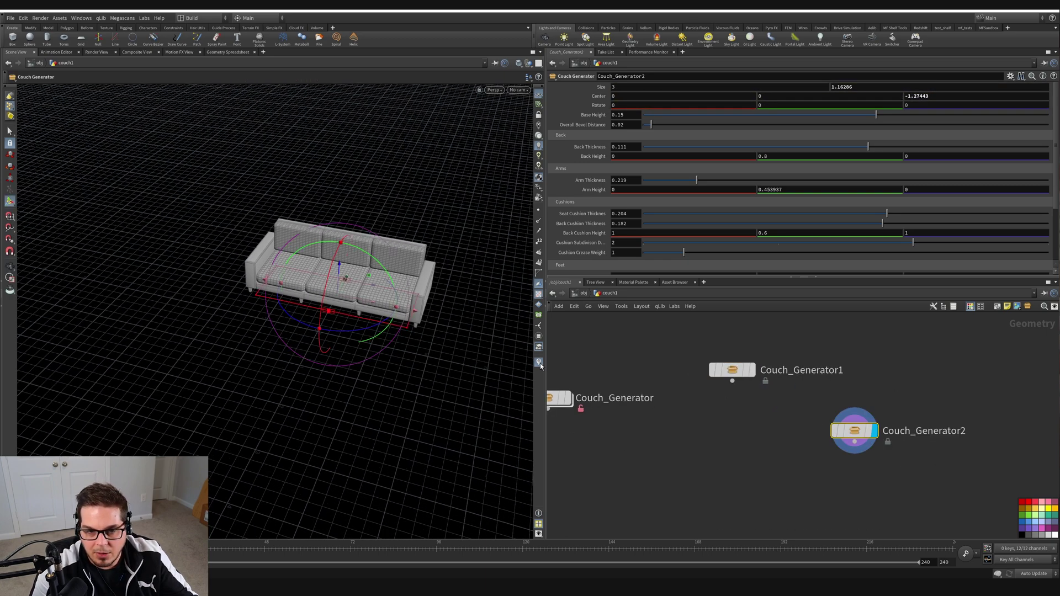
pyautogui.moveTo(338, 332); pyautogui.dragTo(435, 302)
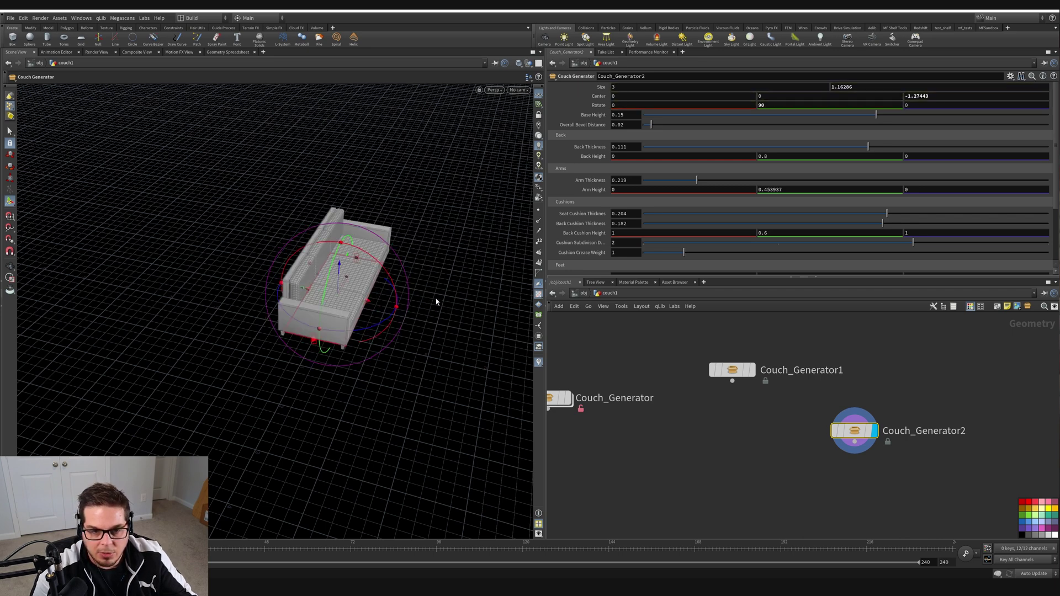
# - Shorten the rotated couch to an armchair about 1.25 wide, centered at about X -2.22 and Z 0.30
pyautogui.moveTo(319, 274); pyautogui.dragTo(165, 321)
pyautogui.moveTo(133, 399); pyautogui.dragTo(179, 330)
pyautogui.keyDown('alt'); pyautogui.moveTo(265, 282); pyautogui.dragTo(307, 315, button='right'); pyautogui.keyUp('alt')
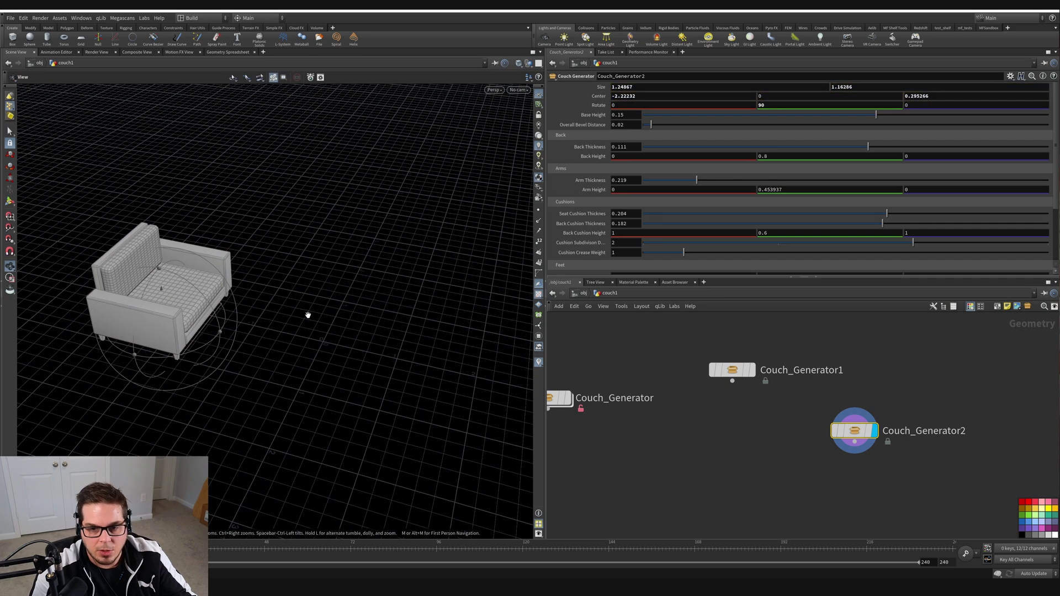
# - Add a Merge node combining Couch_Generator1 and Couch_Generator2 and display the merged result
pyautogui.click(836, 496)
pyautogui.press('Tab')
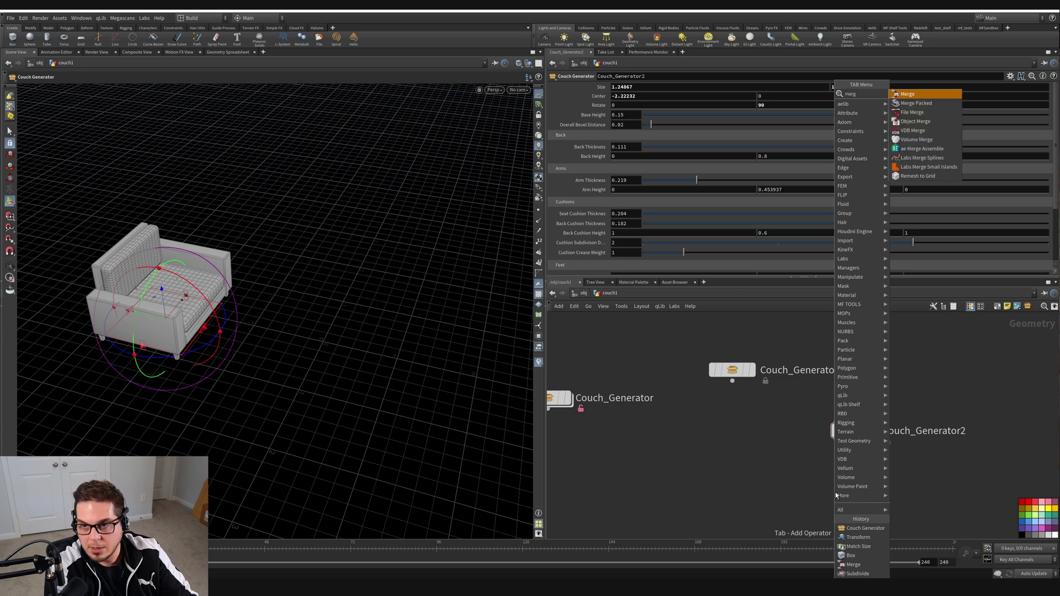
pyautogui.press('Escape')
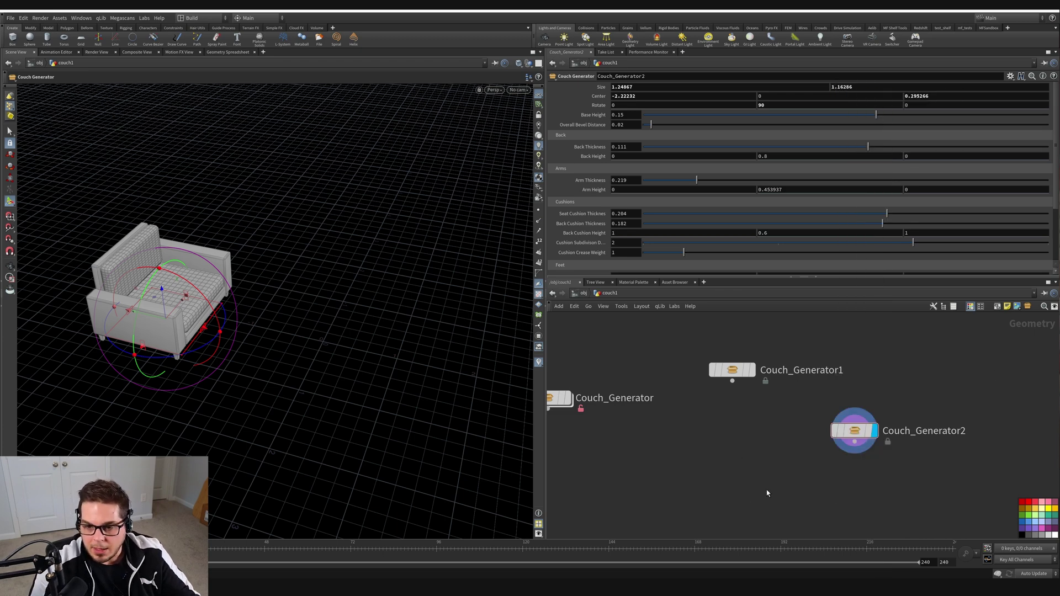
pyautogui.click(752, 496)
pyautogui.moveTo(733, 382); pyautogui.dragTo(751, 486)
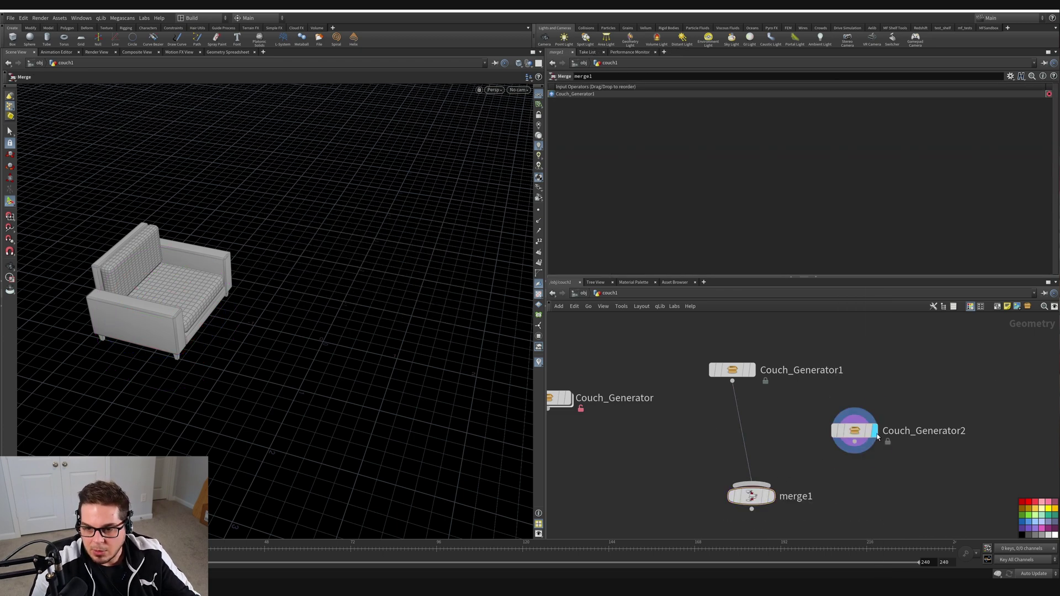
pyautogui.moveTo(855, 443); pyautogui.dragTo(761, 492)
pyautogui.click(771, 496)
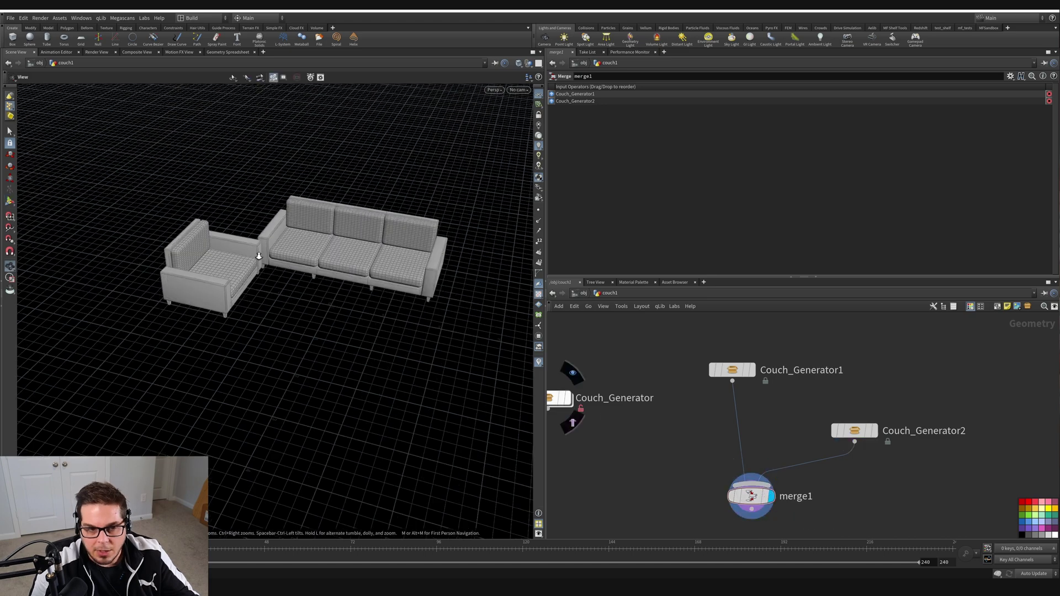
# - Move the Couch_Generator2 armchair away from the sofa to a center of about X -2.80 and Z 0.66
pyautogui.doubleClick(818, 378)
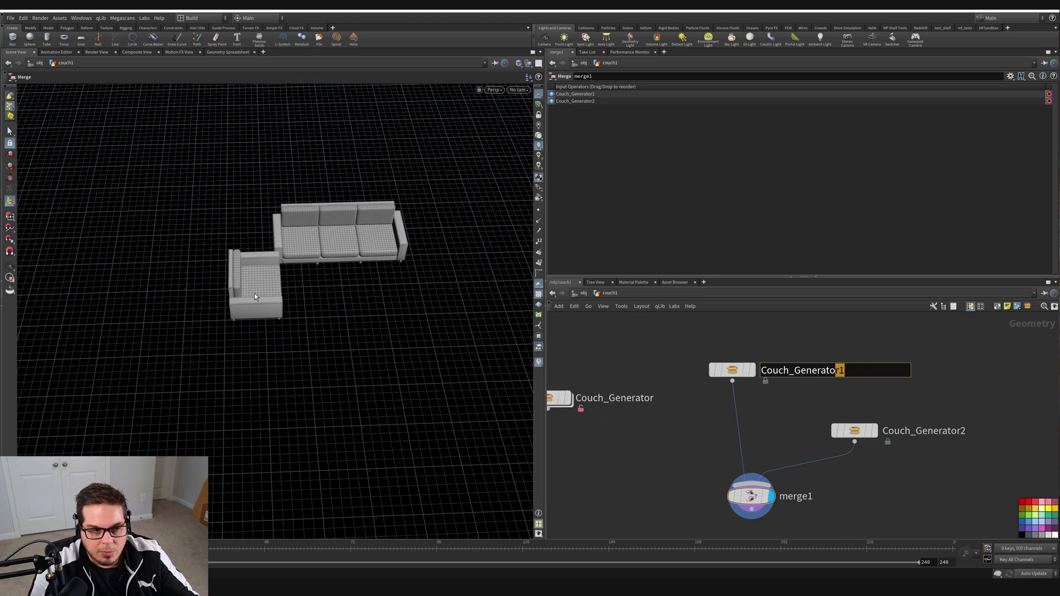
pyautogui.click(860, 432)
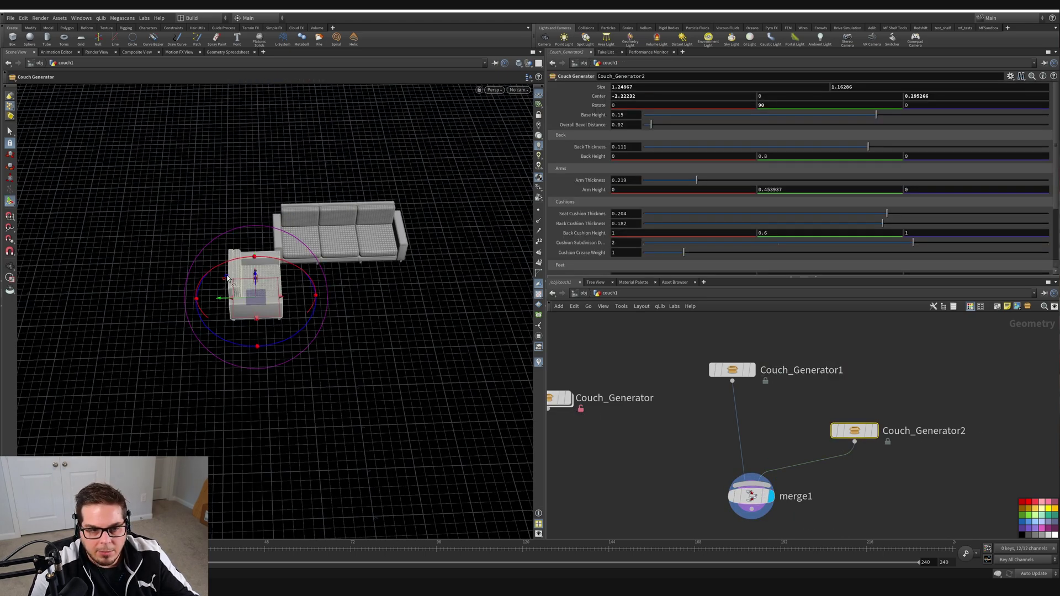
pyautogui.moveTo(227, 275); pyautogui.dragTo(201, 291)
# - Duplicate the Couch_Generator2 armchair node and place the copy beside it in the network
pyautogui.moveTo(860, 427)
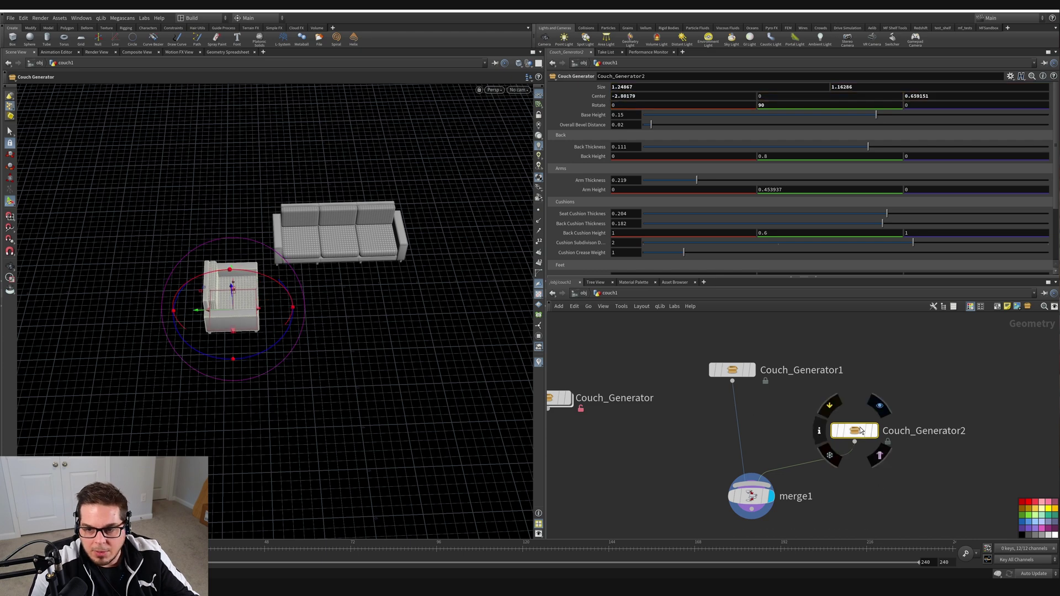
pyautogui.keyDown('alt'); pyautogui.moveTo(860, 428); pyautogui.dragTo(932, 437); pyautogui.keyUp('alt')
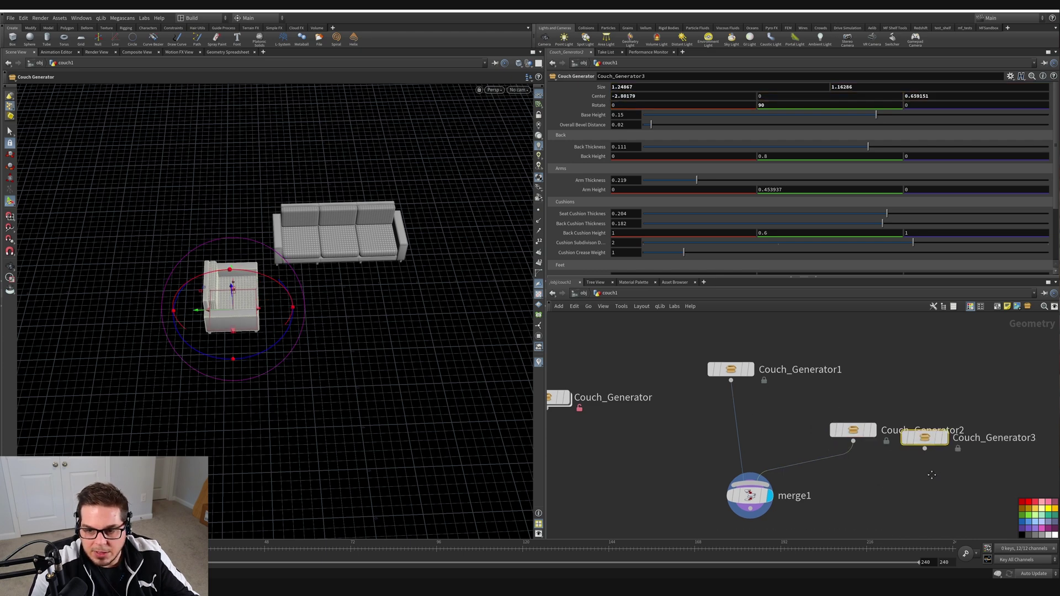
# - Connect Couch_Generator3 to merge1 and move its armchair to the opposite side of the sofa, at about X 3.10
pyautogui.moveTo(932, 473); pyautogui.dragTo(819, 456, button='middle')
pyautogui.click(641, 468)
pyautogui.click(813, 432)
pyautogui.moveTo(813, 422); pyautogui.dragTo(828, 439)
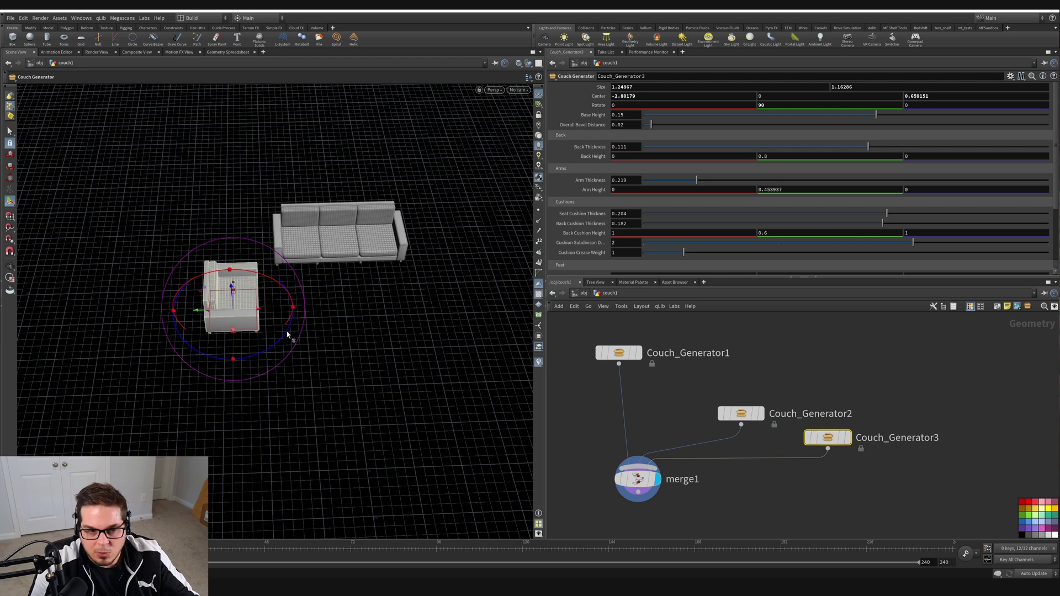
pyautogui.moveTo(197, 314); pyautogui.dragTo(446, 320)
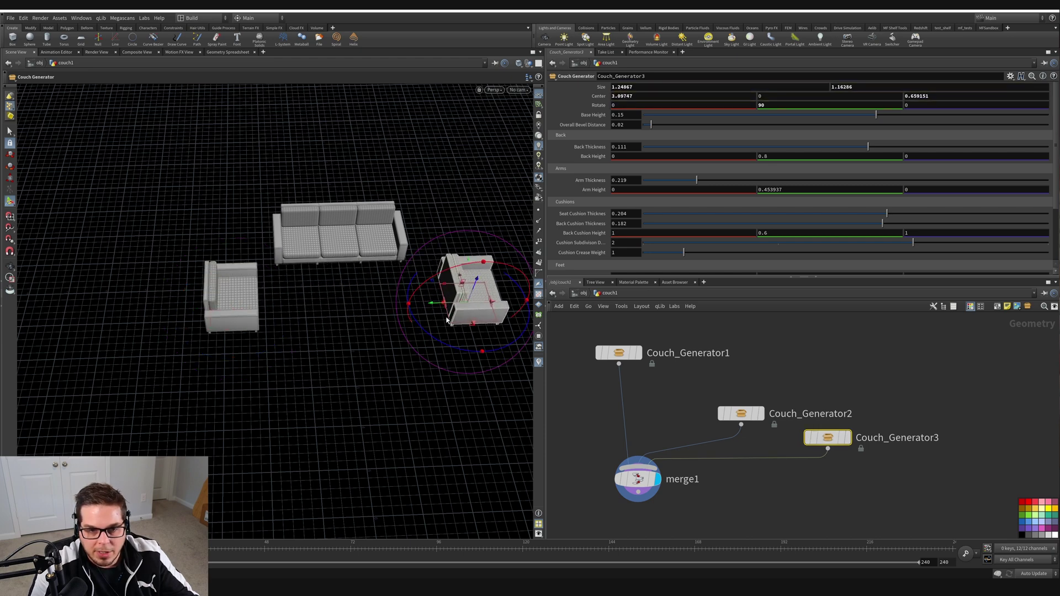
# - Rotate the Couch_Generator3 armchair to -90 degrees about Y and widen it to about 2.26, centered at about X 3.12 and Z 1.17
pyautogui.moveTo(451, 355); pyautogui.dragTo(487, 207)
pyautogui.moveTo(475, 326); pyautogui.dragTo(493, 359)
pyautogui.keyDown('alt'); pyautogui.moveTo(493, 359); pyautogui.dragTo(417, 281); pyautogui.keyUp('alt')
pyautogui.keyDown('alt'); pyautogui.moveTo(417, 281); pyautogui.dragTo(379, 297); pyautogui.keyUp('alt')
# - Select all three merged Couch Generator nodes together and set their seat cushion thickness to 0.324
pyautogui.moveTo(620, 353); pyautogui.dragTo(654, 406)
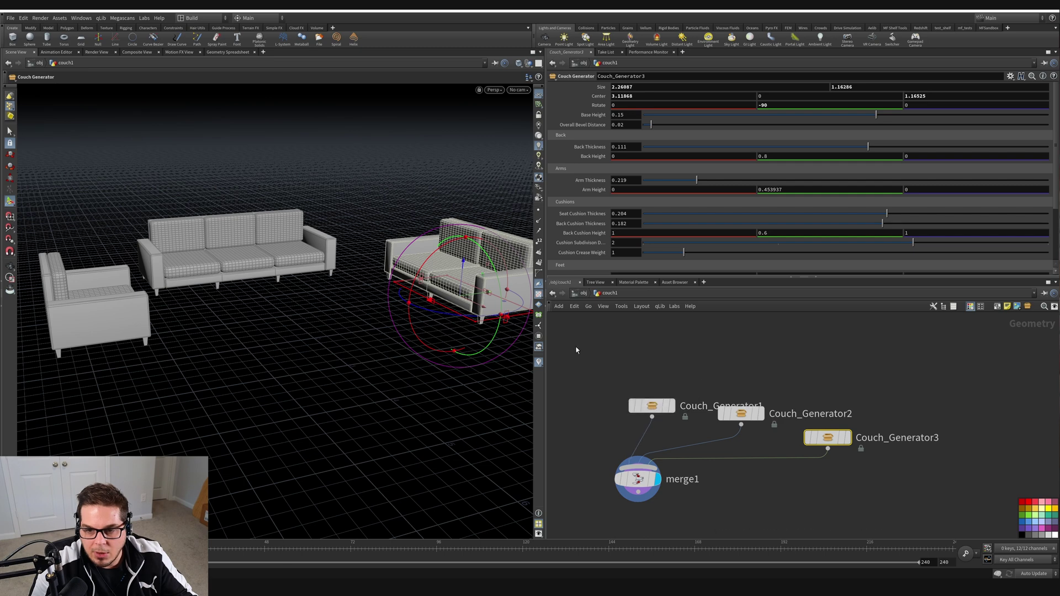
pyautogui.moveTo(567, 345); pyautogui.dragTo(875, 445)
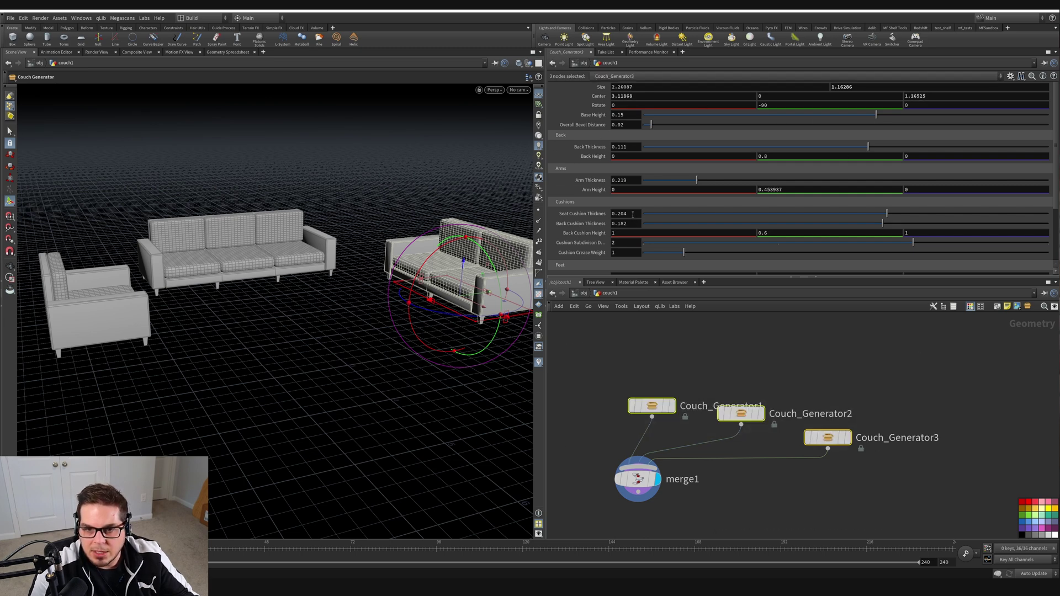
pyautogui.moveTo(633, 214); pyautogui.dragTo(633, 217, button='middle')
pyautogui.moveTo(638, 231); pyautogui.dragTo(683, 230, button='middle')
# - Widen the viewport and examine the seat cushions of the sofa, armchair and loveseat from several angles
pyautogui.keyDown('alt'); pyautogui.moveTo(293, 193); pyautogui.dragTo(298, 237); pyautogui.keyUp('alt')
pyautogui.moveTo(548, 328); pyautogui.dragTo(626, 327)
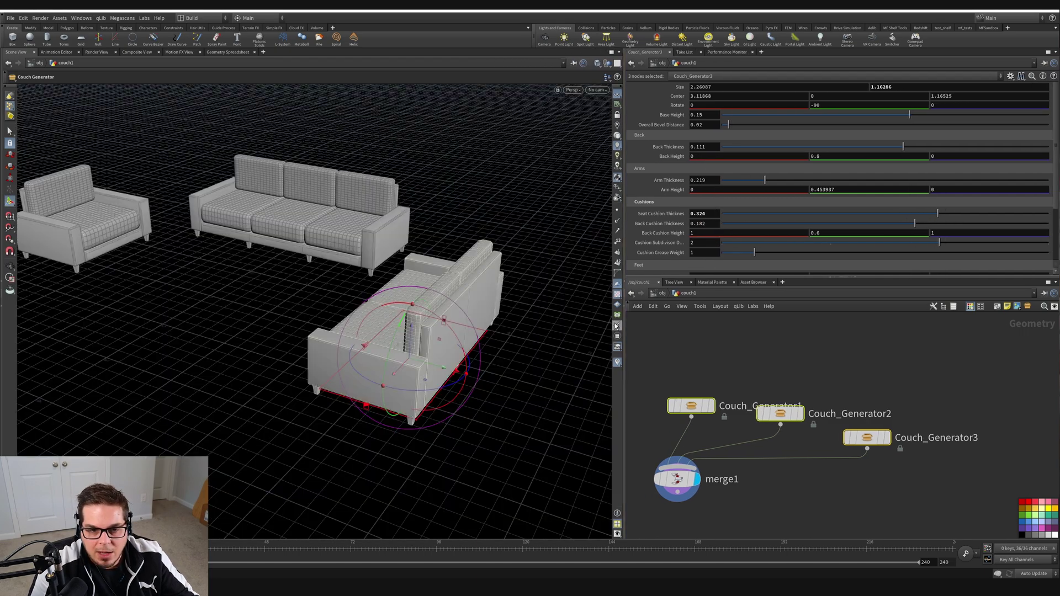
pyautogui.keyDown('alt'); pyautogui.moveTo(307, 230); pyautogui.dragTo(298, 217, button='right'); pyautogui.keyUp('alt')
pyautogui.keyDown('alt'); pyautogui.moveTo(298, 216); pyautogui.dragTo(360, 219); pyautogui.keyUp('alt')
pyautogui.keyDown('alt'); pyautogui.moveTo(360, 220); pyautogui.dragTo(350, 234, button='right'); pyautogui.keyUp('alt')
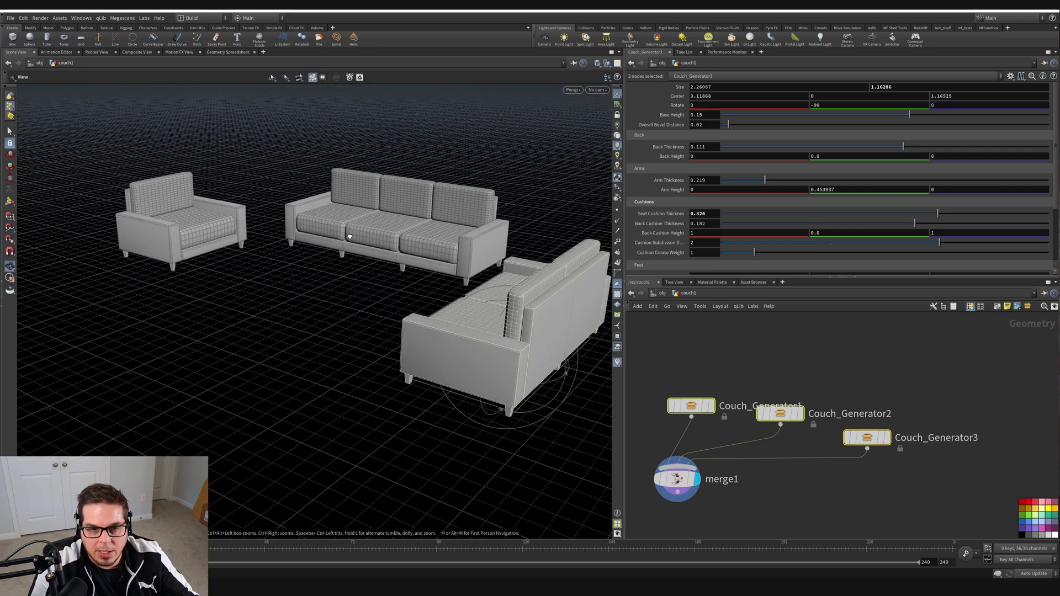
pyautogui.keyDown('alt'); pyautogui.moveTo(350, 235); pyautogui.dragTo(351, 267); pyautogui.keyUp('alt')
pyautogui.press('Return')
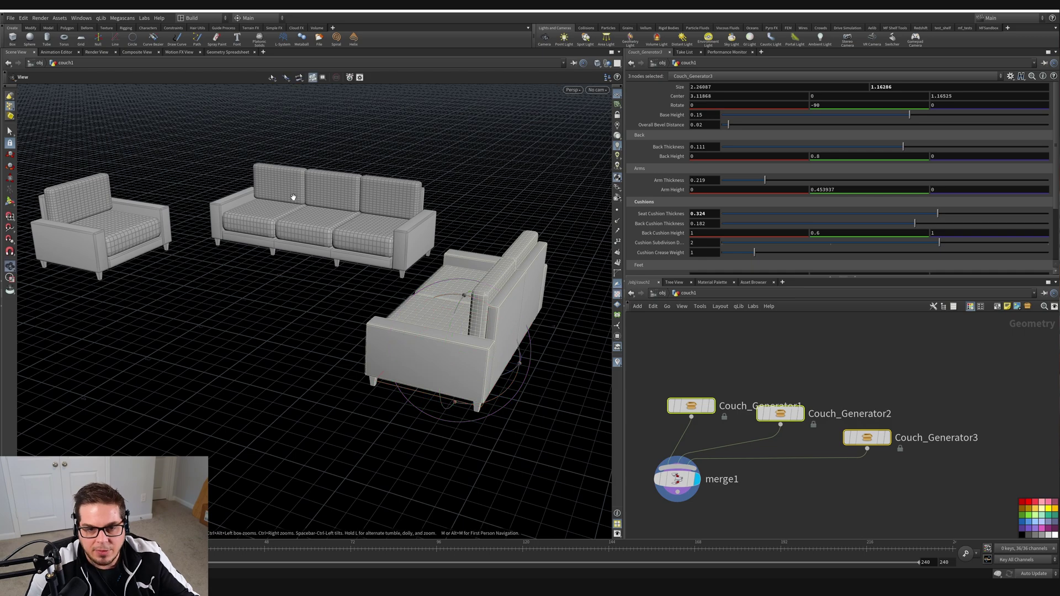
pyautogui.moveTo(350, 212); pyautogui.dragTo(388, 249)
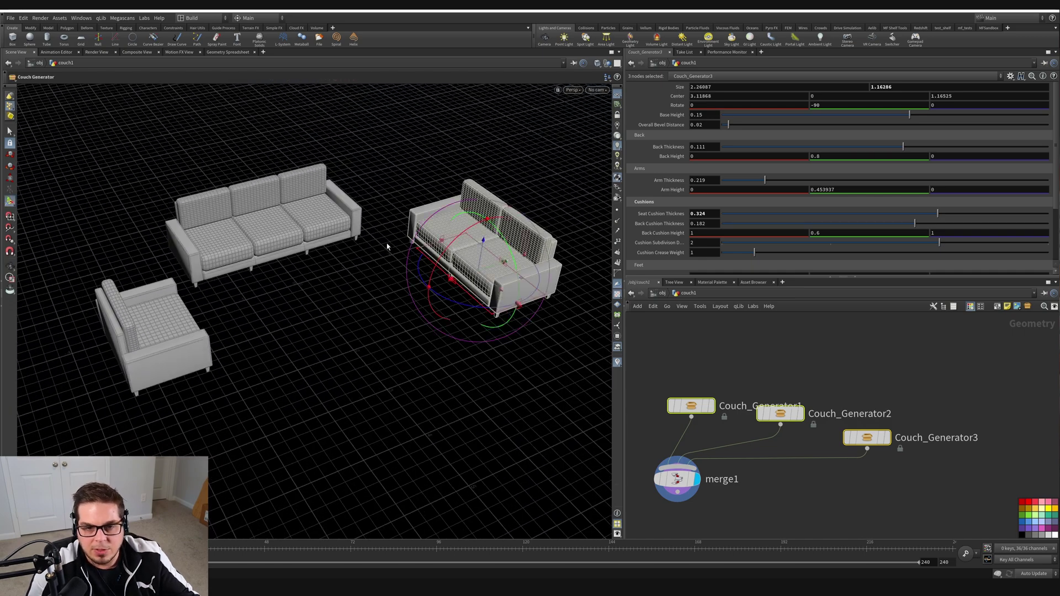